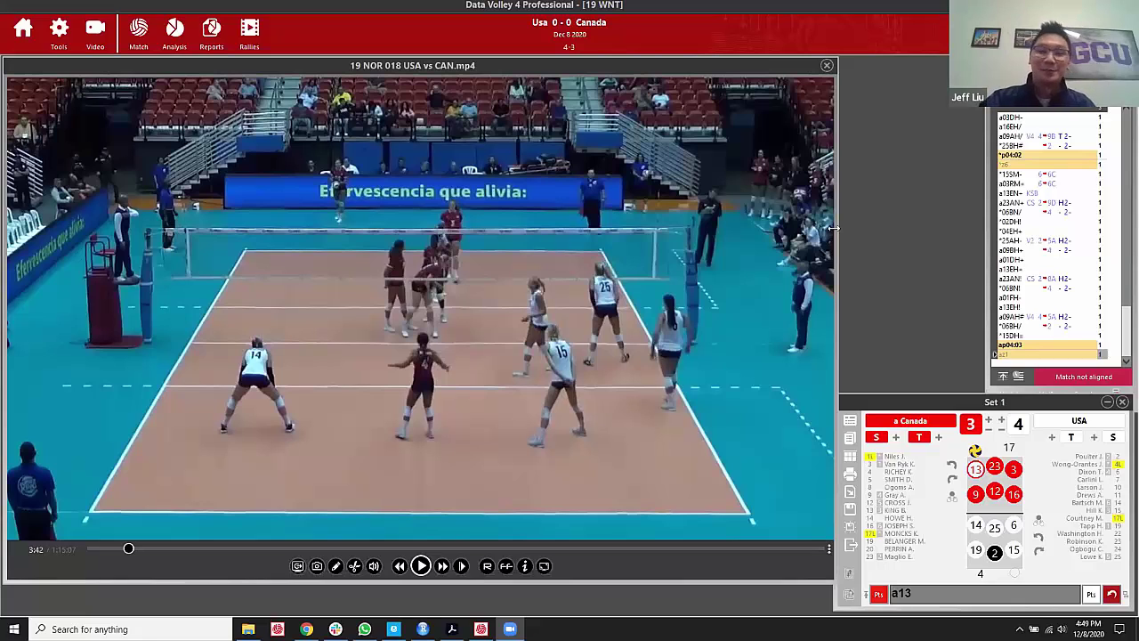
Clear the unfinished a13 code from the Set 1 code entry line and keep the line ready for input.
click(920, 592)
key(BackSpace)
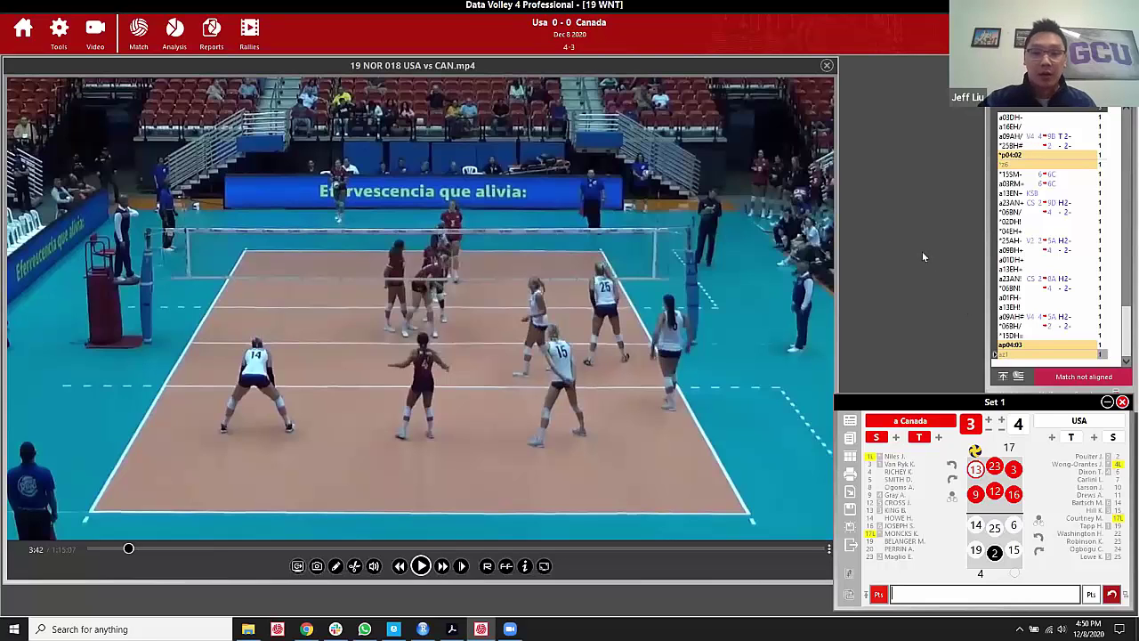
click(477, 74)
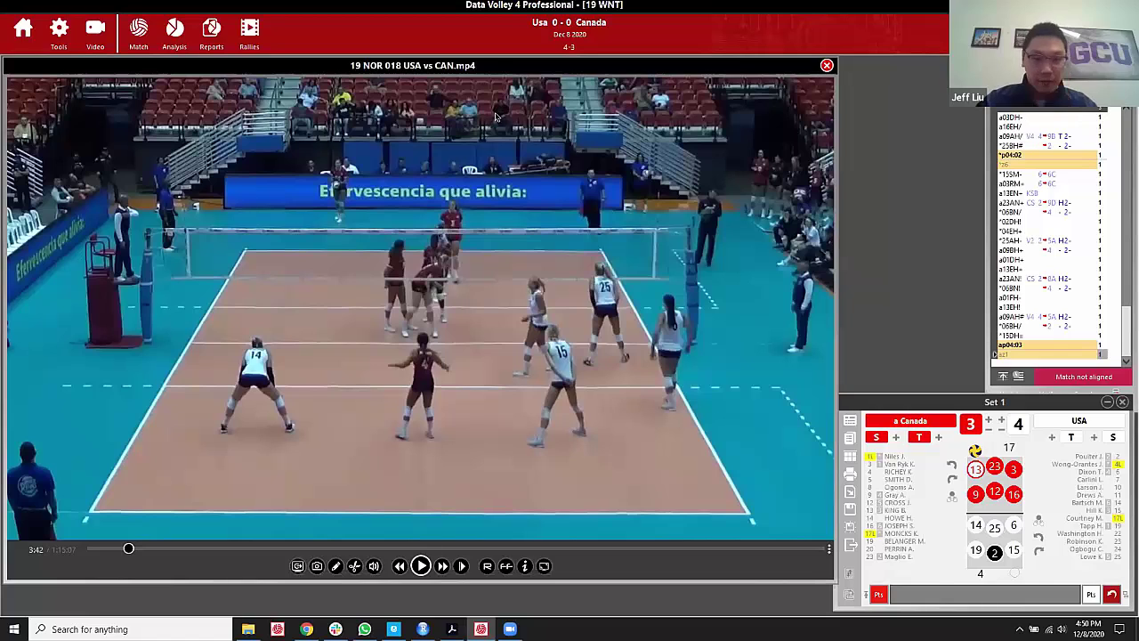
click(961, 594)
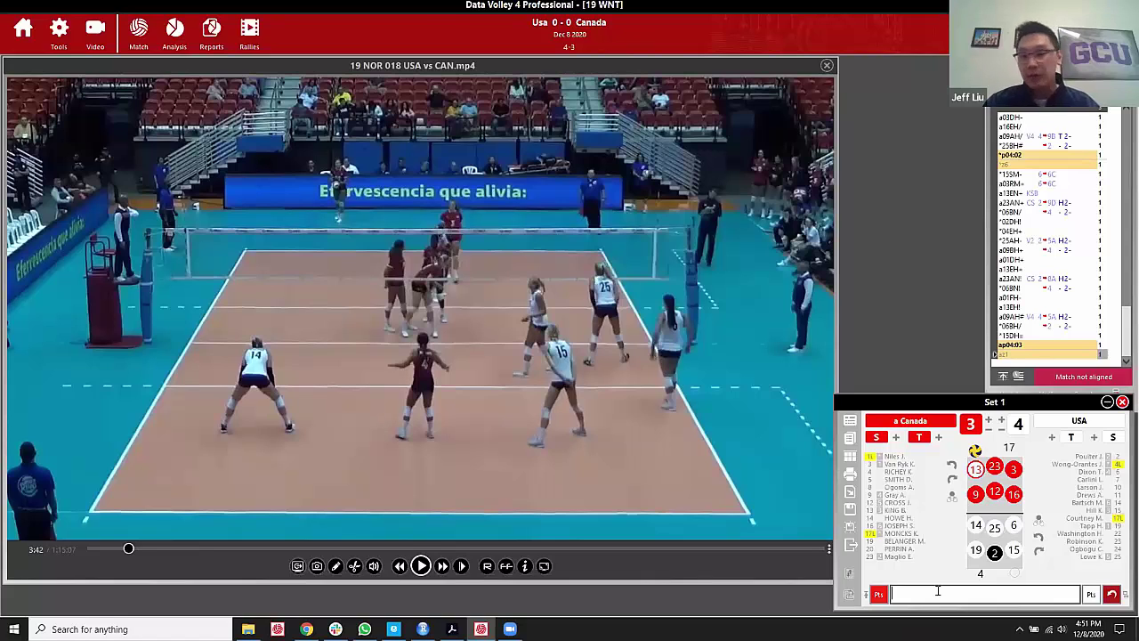
text(a)
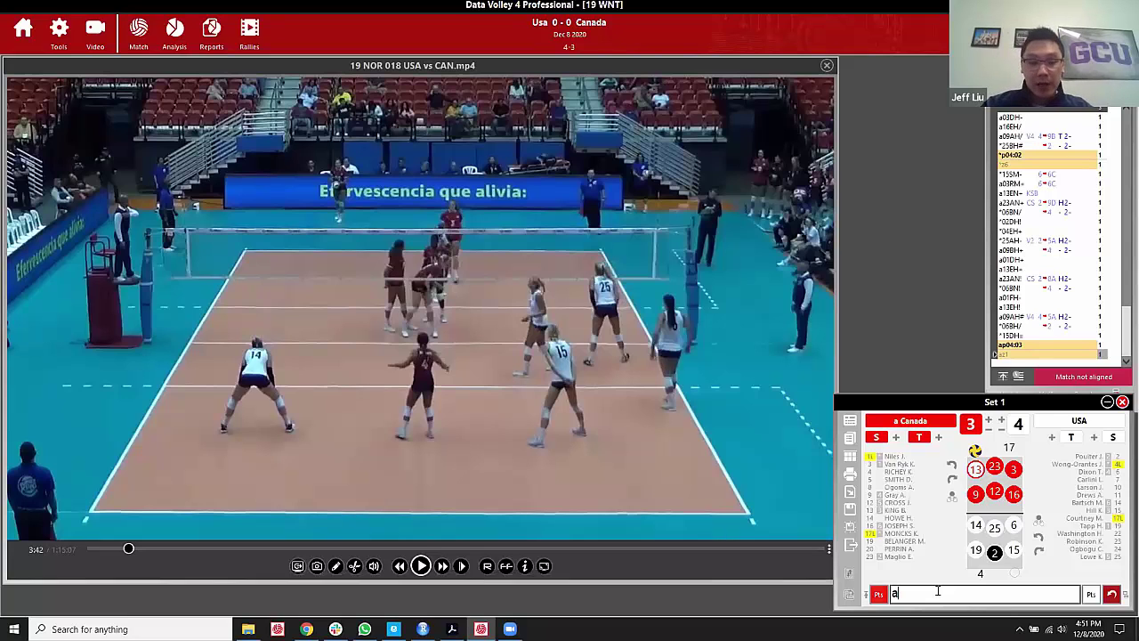
text(13)
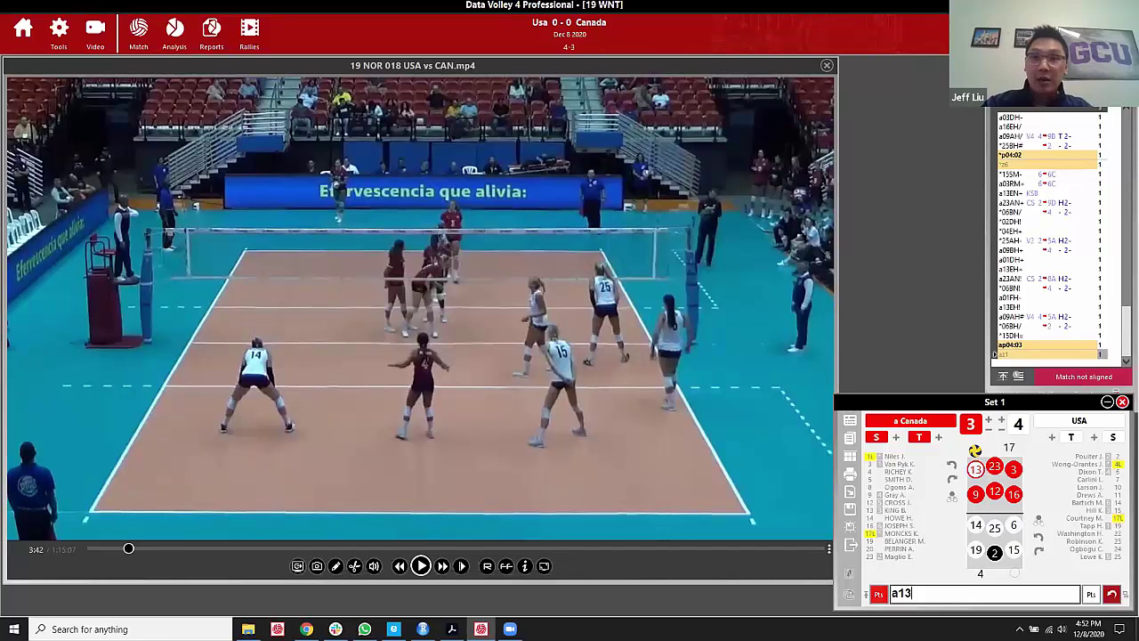
key(BackSpace)
key(BackSpace)
key(BackSpace)
text(*)
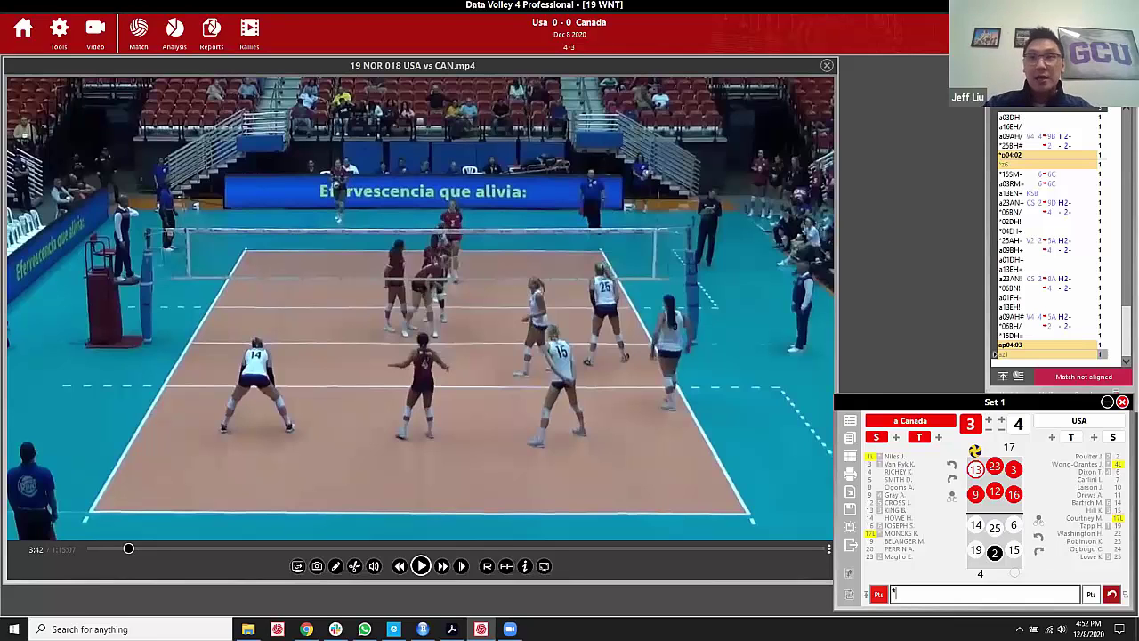
text(13)
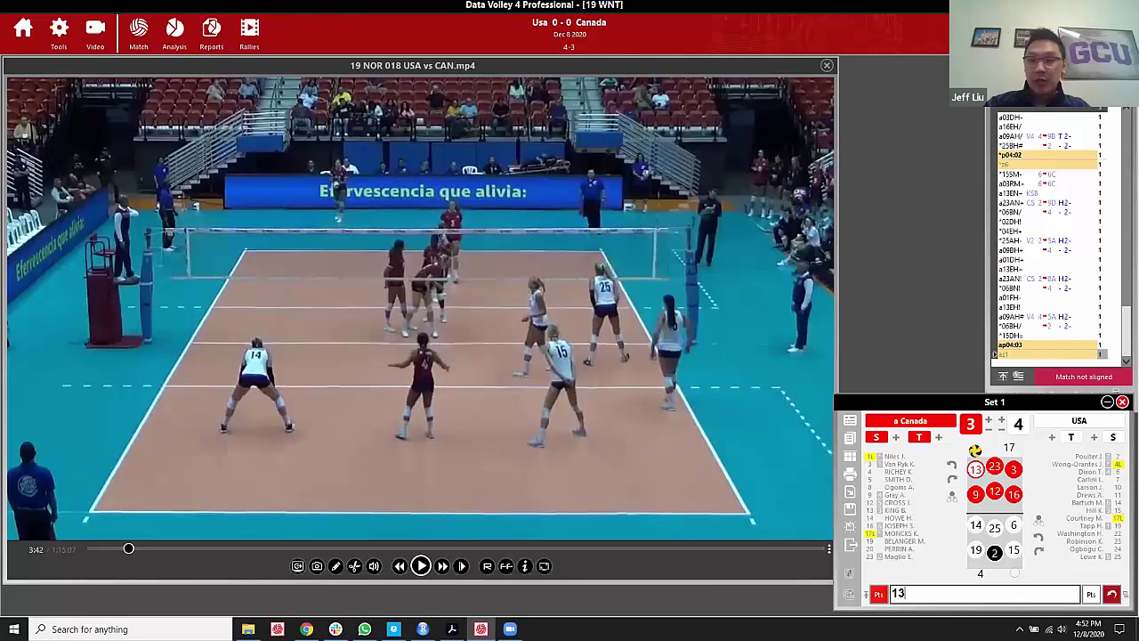
key(BackSpace)
key(BackSpace)
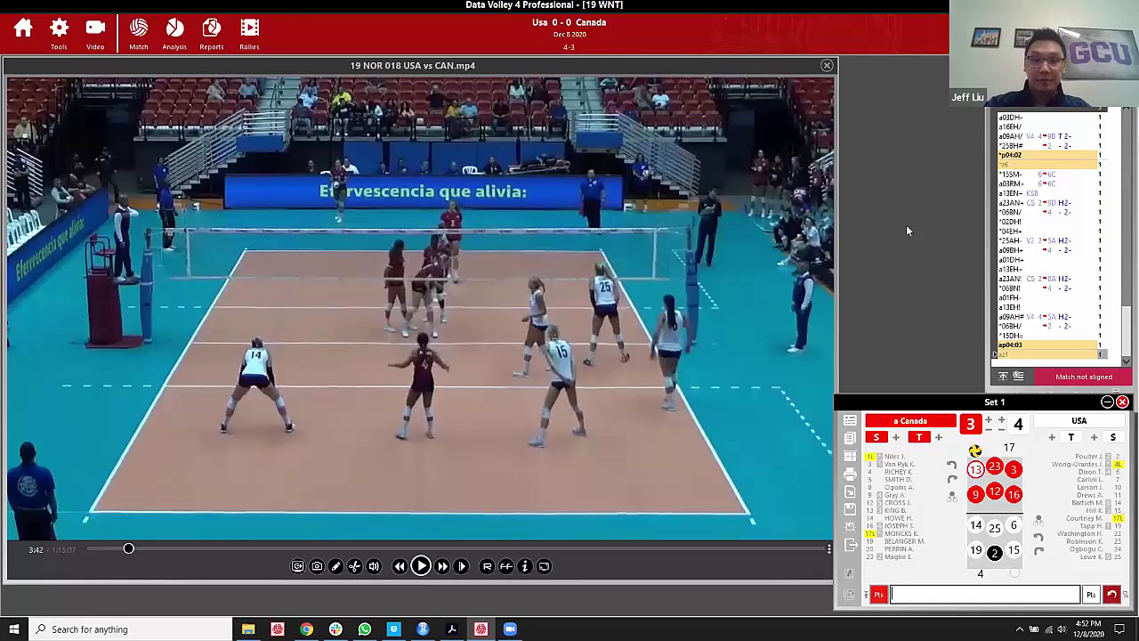
Replay the match video from a few seconds earlier and record the serve and reception with the compound code a13S.14#.
click(399, 567)
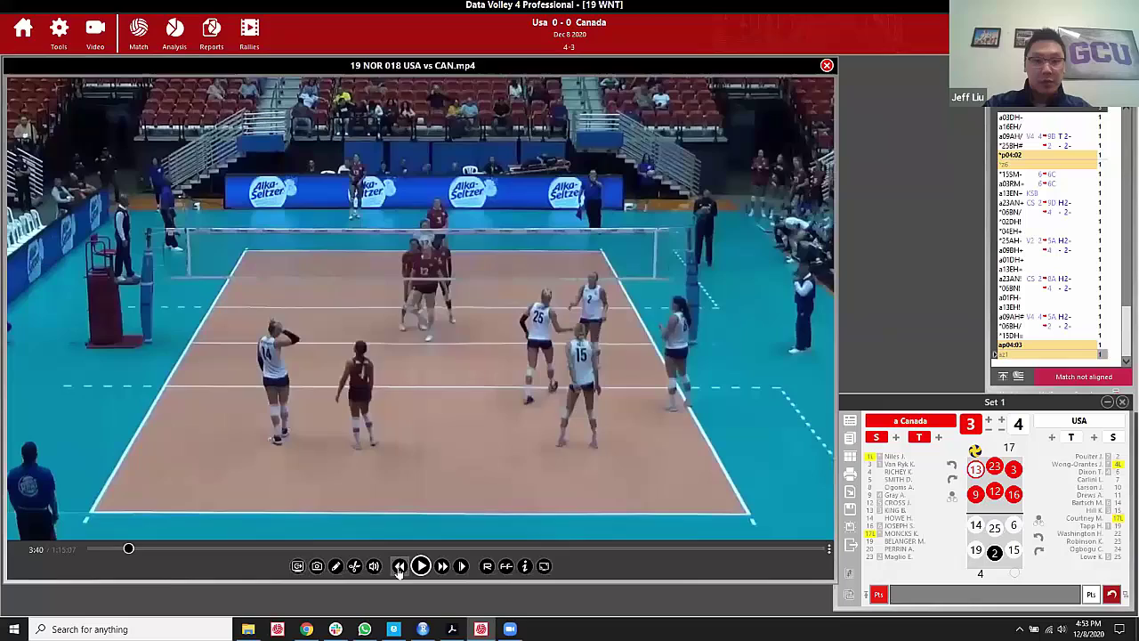
click(399, 567)
click(420, 566)
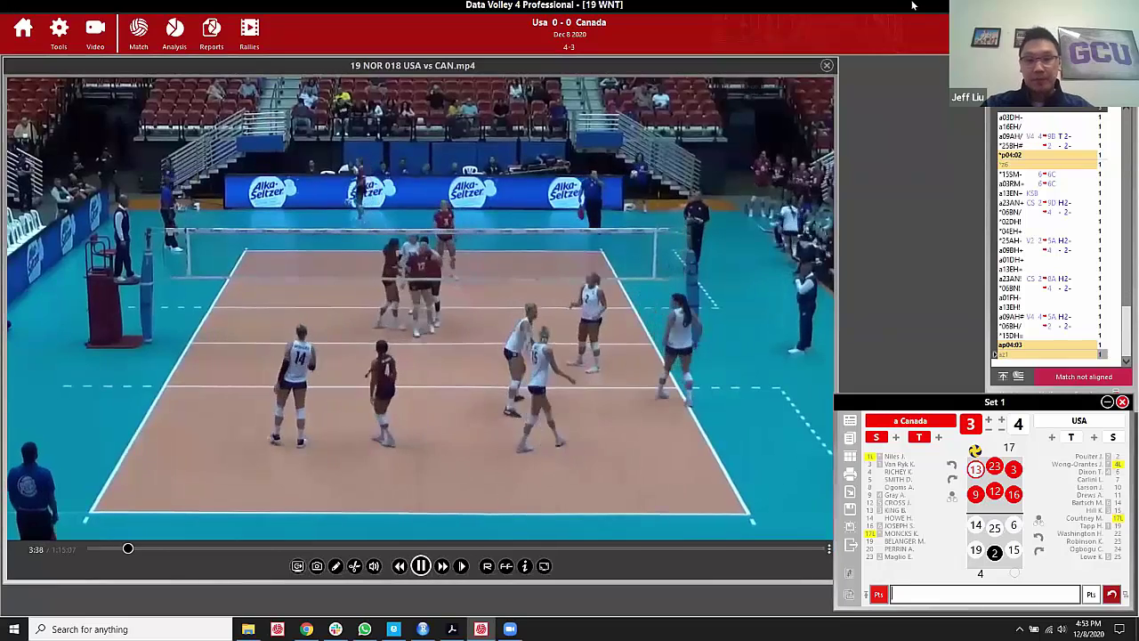
text(a13)
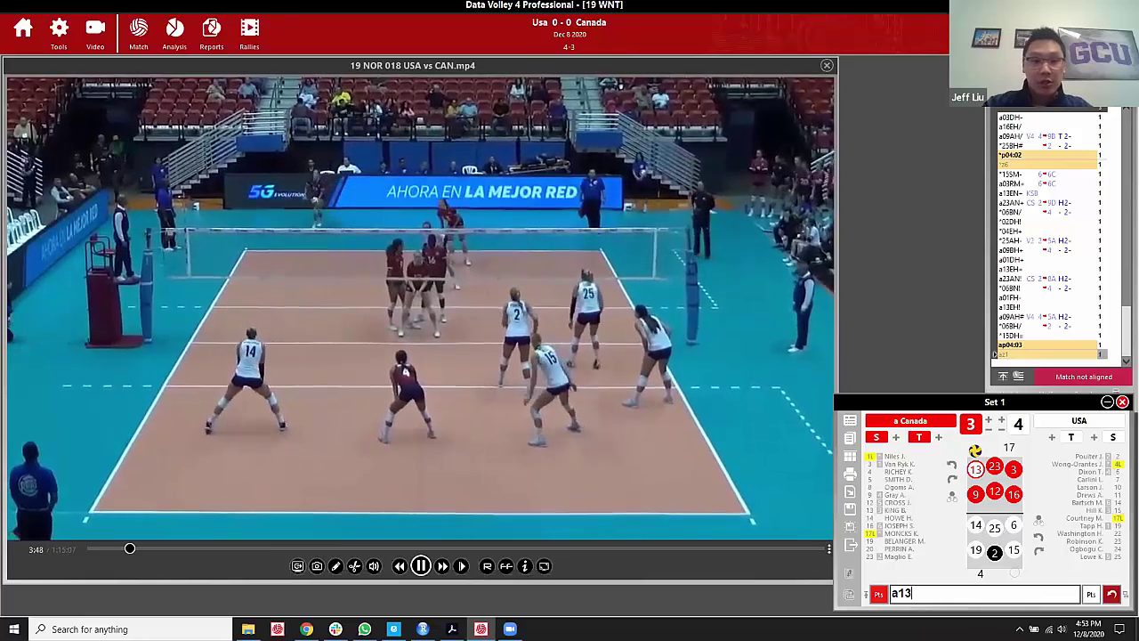
text(S.14#)
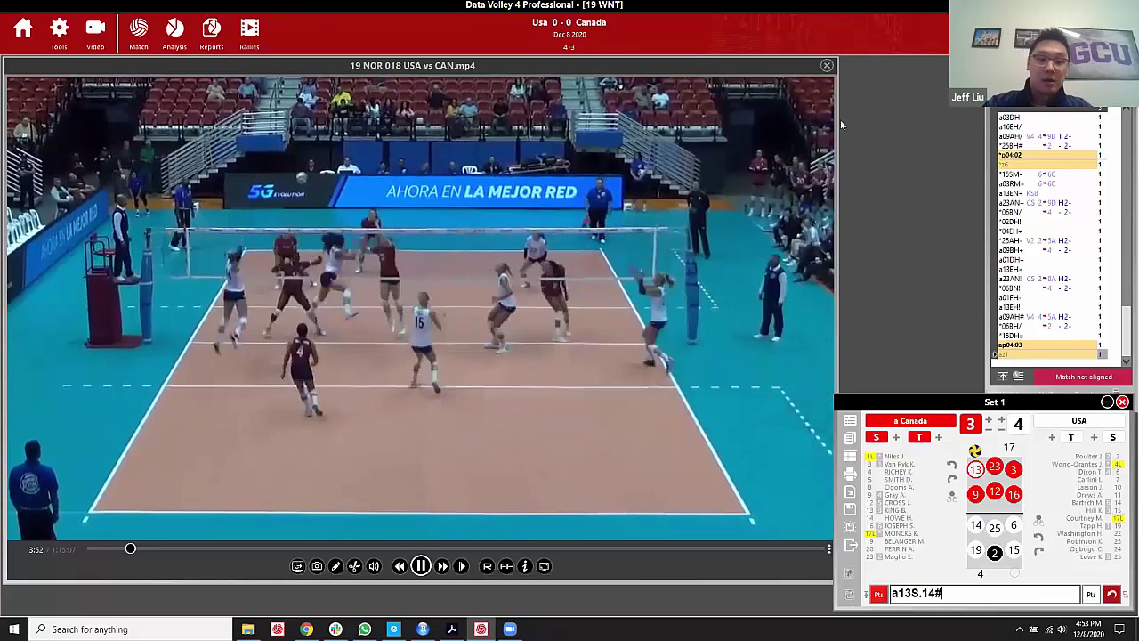
click(335, 359)
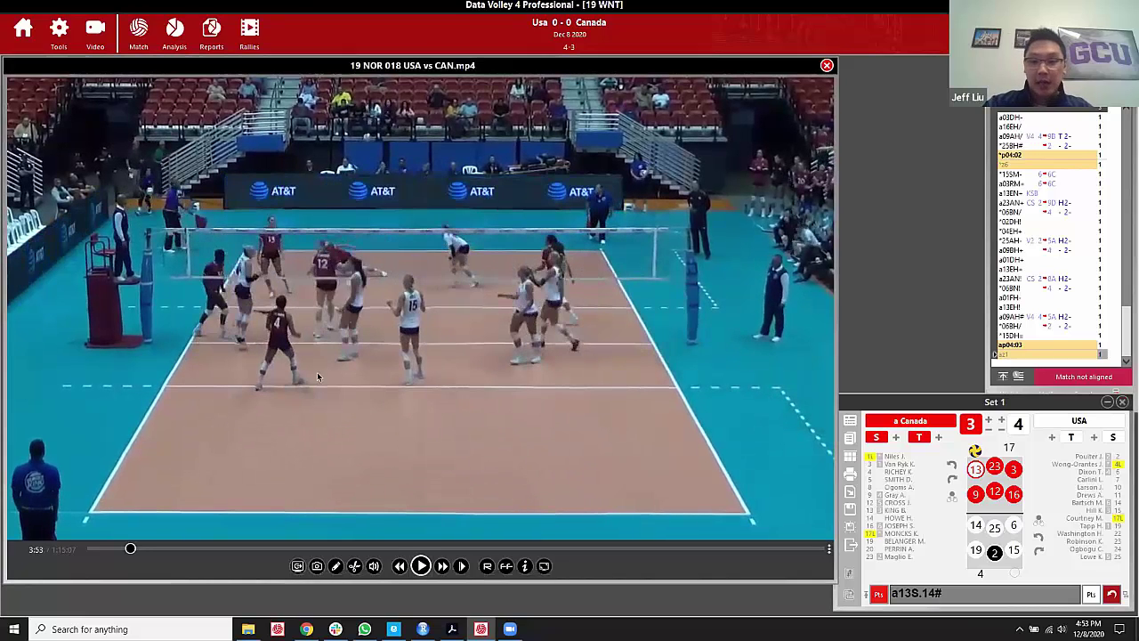
click(957, 594)
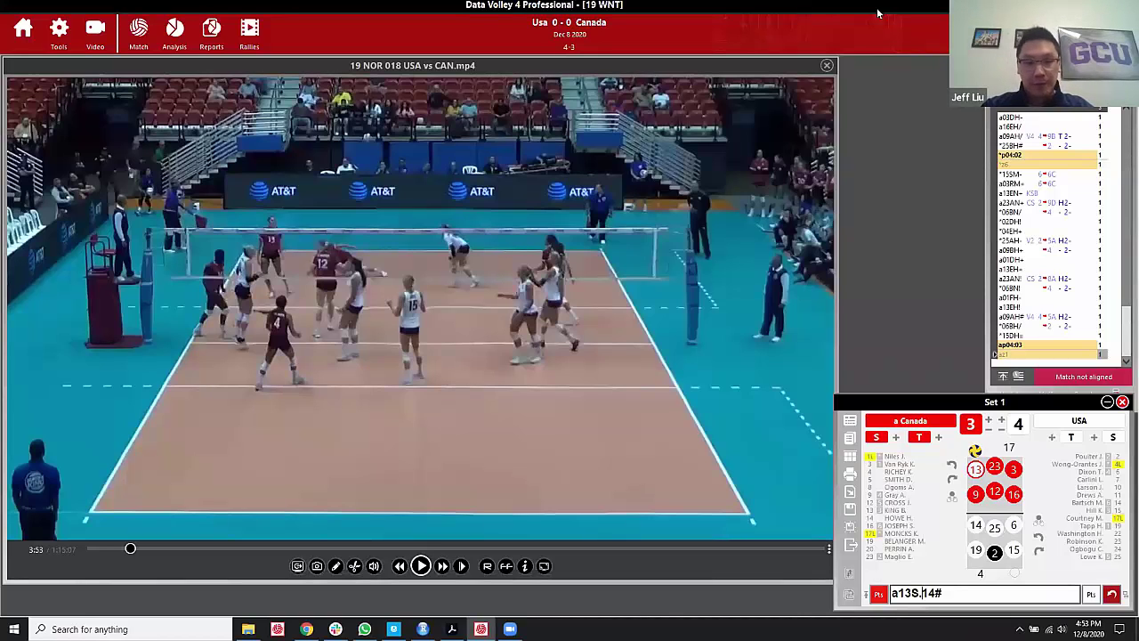
click(974, 593)
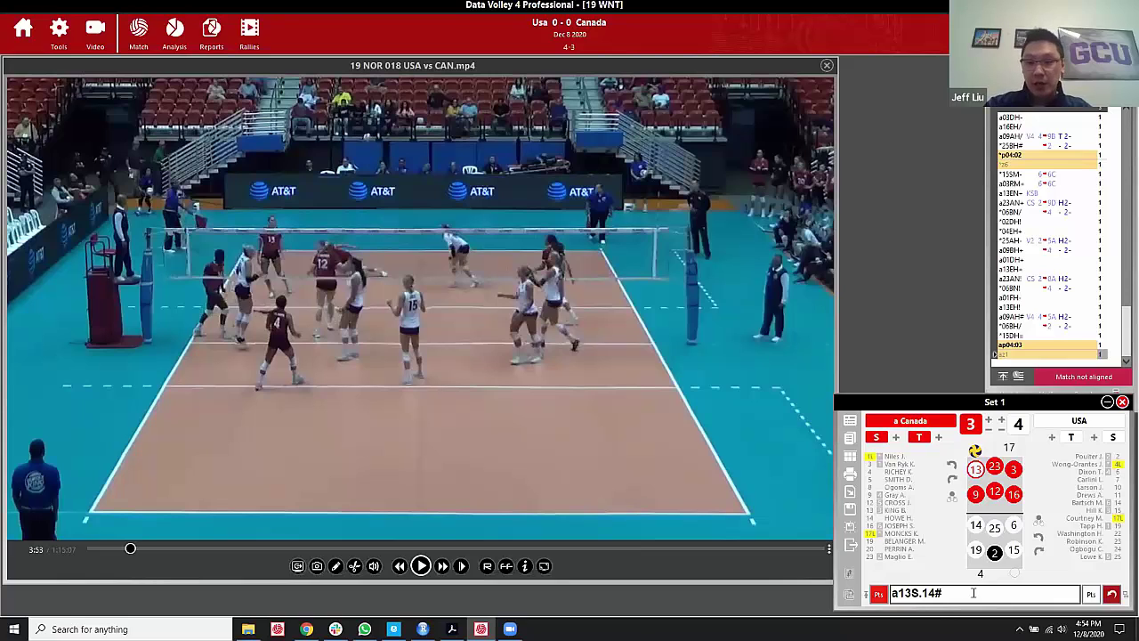
key(Return)
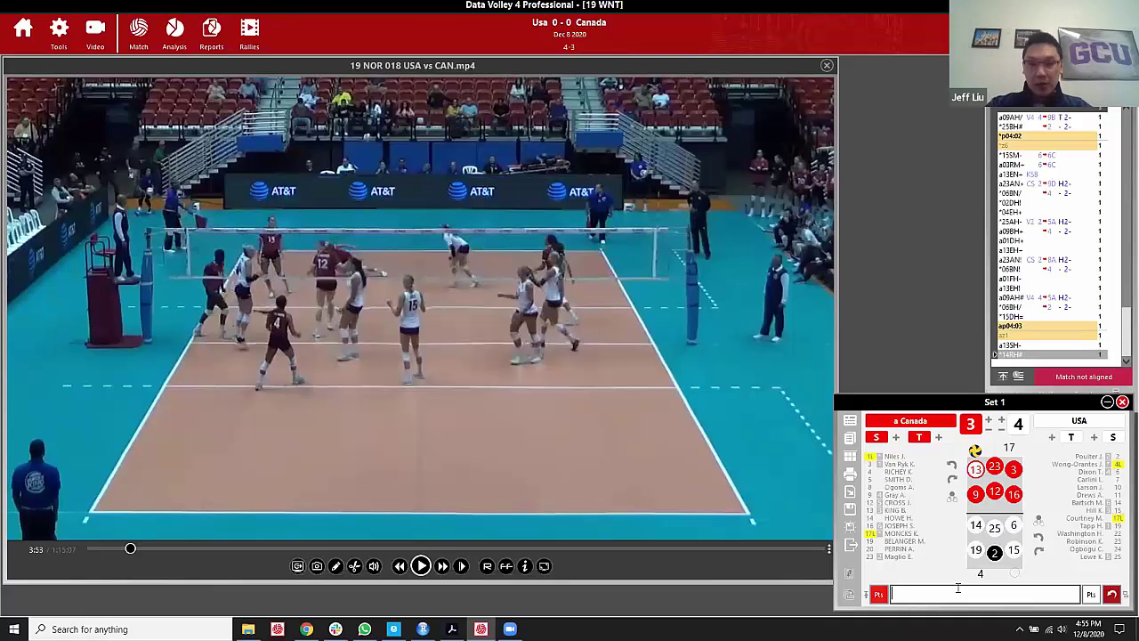
Write the compound code a13S.14# followed by its separate codes a13S *14R# on the code entry line, without submitting them.
text(a13S.)
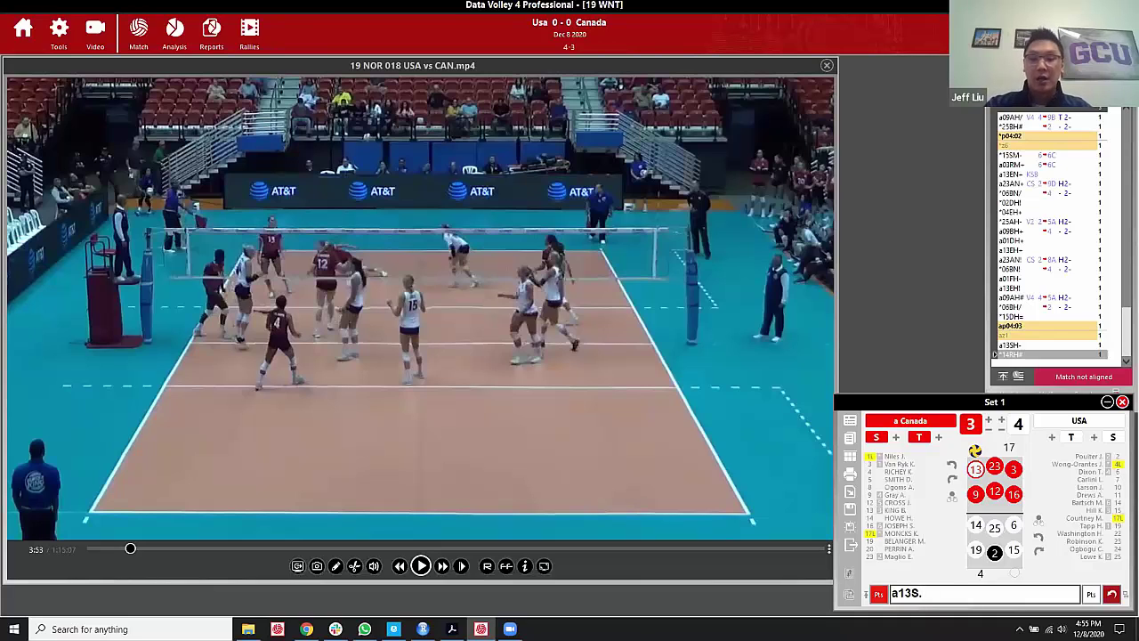
text(14)
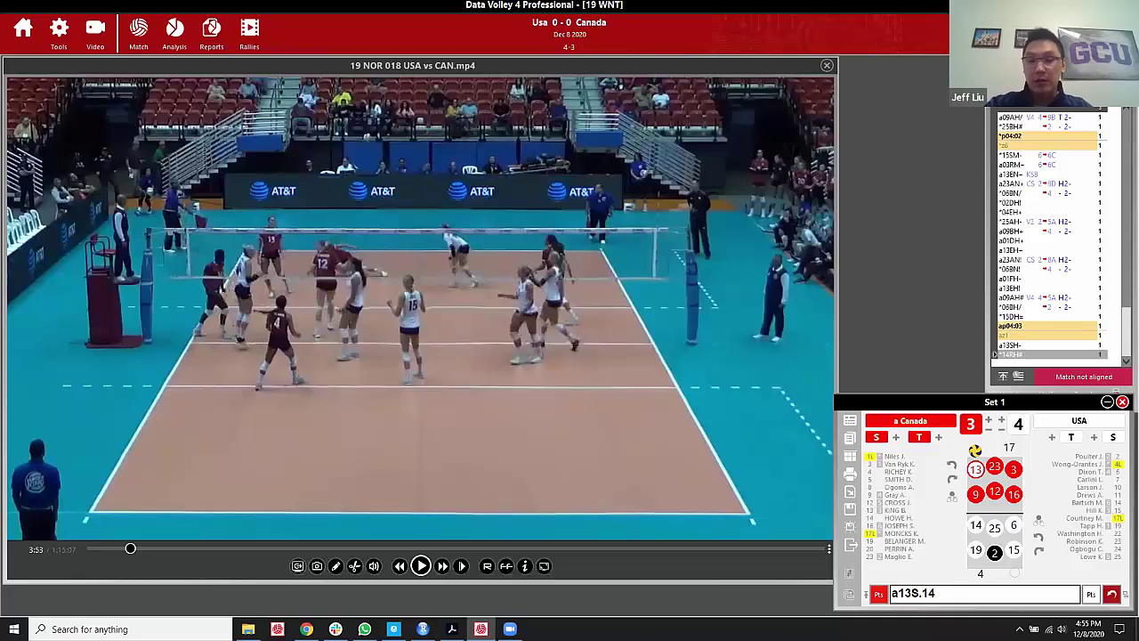
text(#)
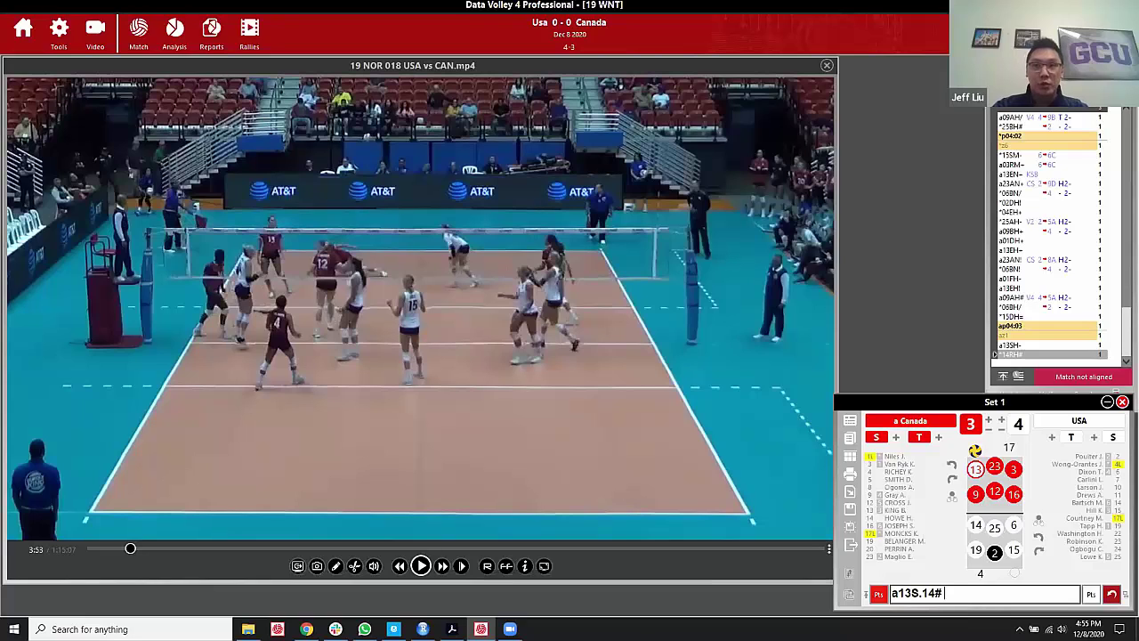
text(a13S)
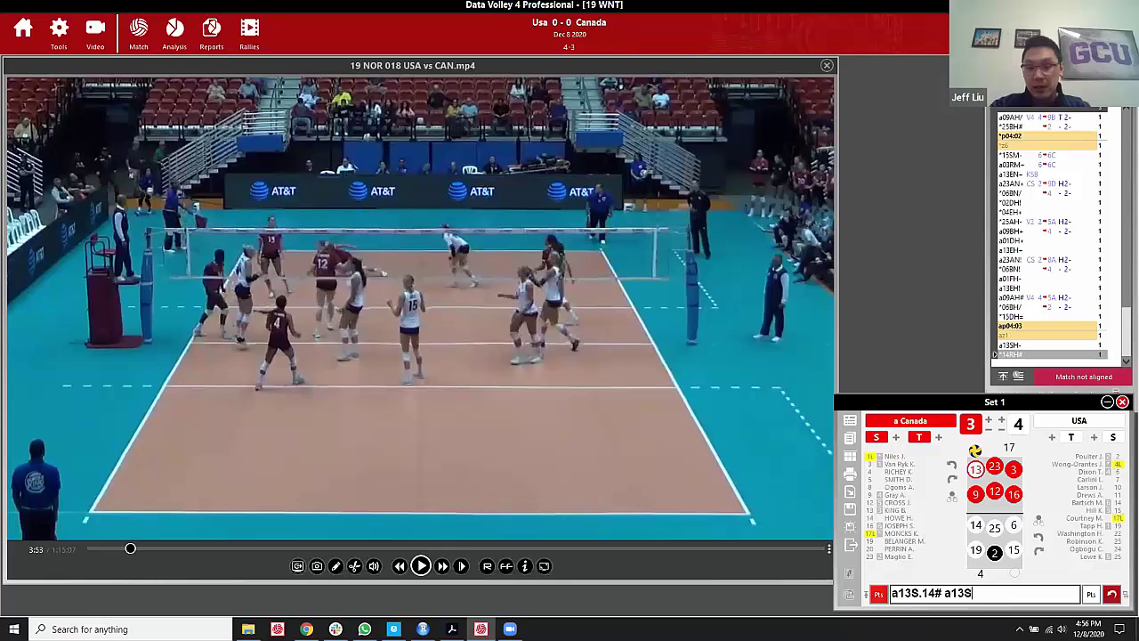
text( *14R#)
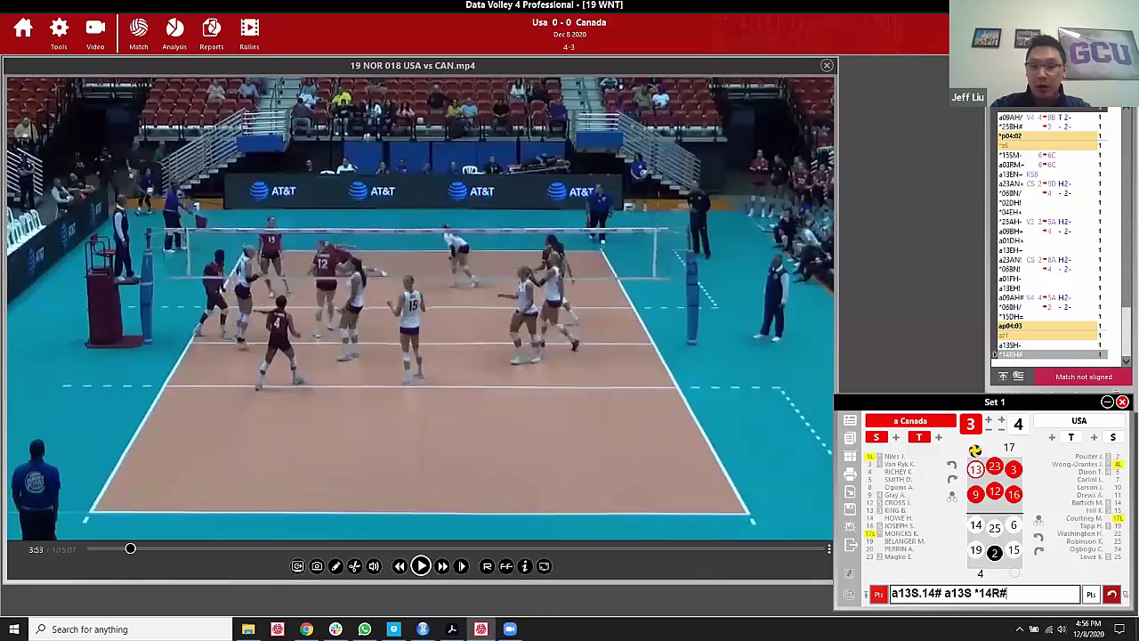
Highlight the separate codes a13S *14R# for comparison with the compound code, and clear the entire code entry line.
key(shift+Left)
key(shift+Left)
key(shift+Left)
key(shift+Left)
key(shift+Left)
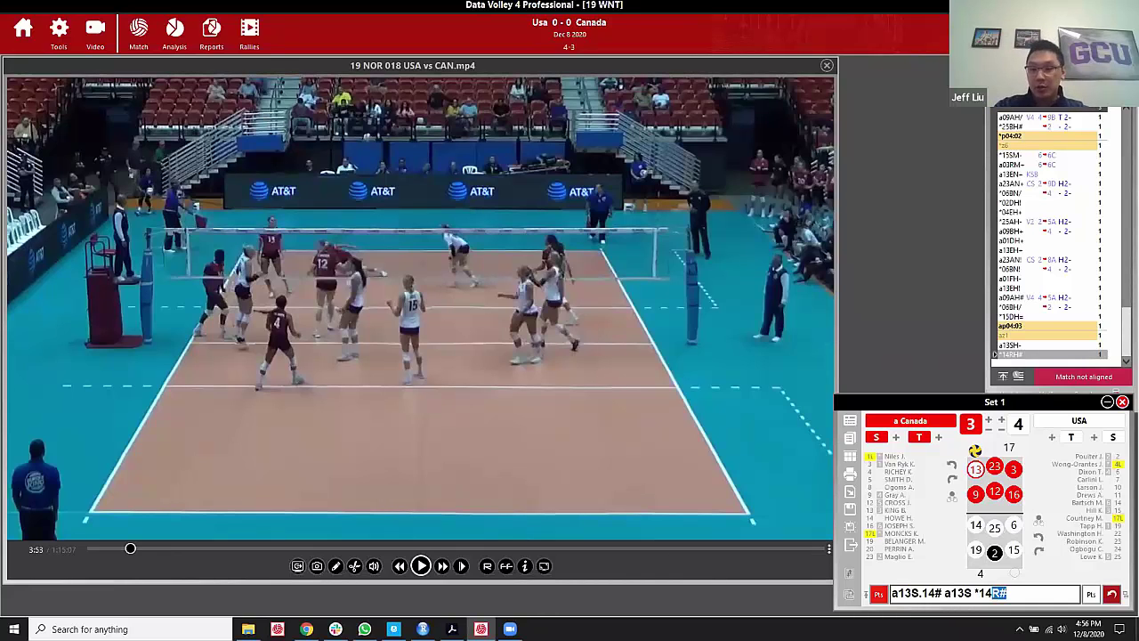
key(shift+Left)
key(shift+Left)
key(shift+Left)
key(shift+Left)
key(shift+Left)
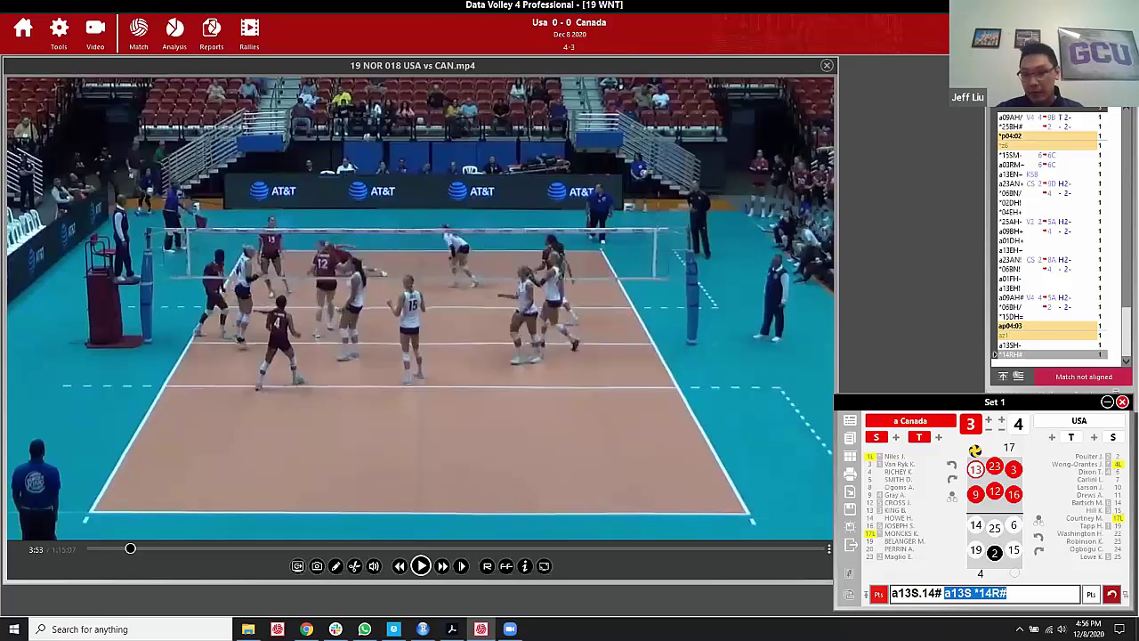
click(1007, 593)
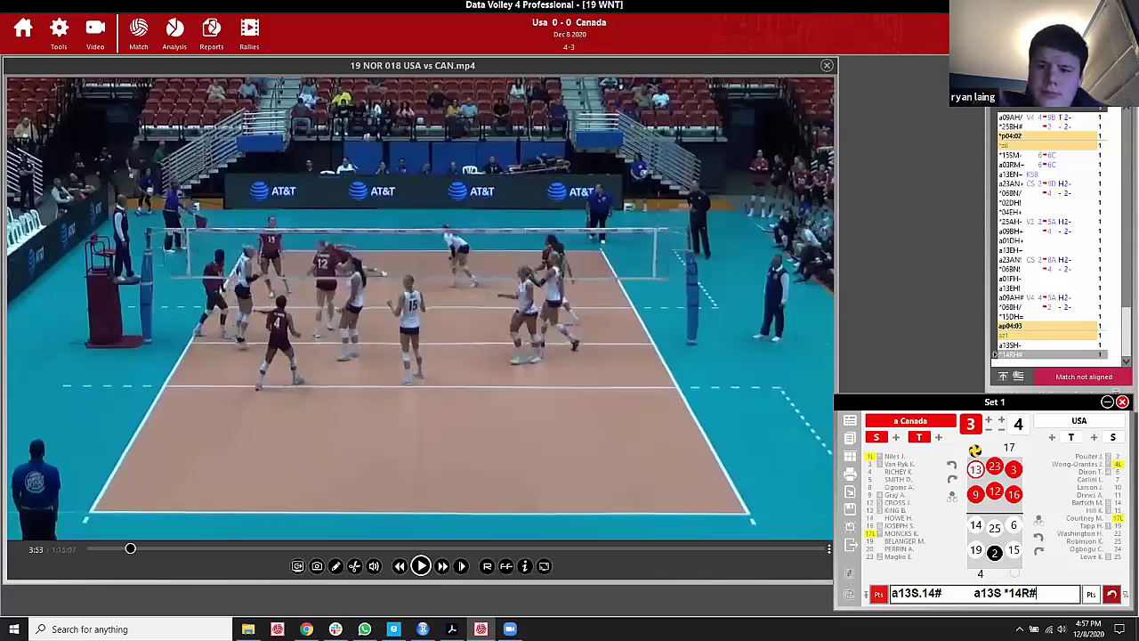
key(ctrl+a)
key(BackSpace)
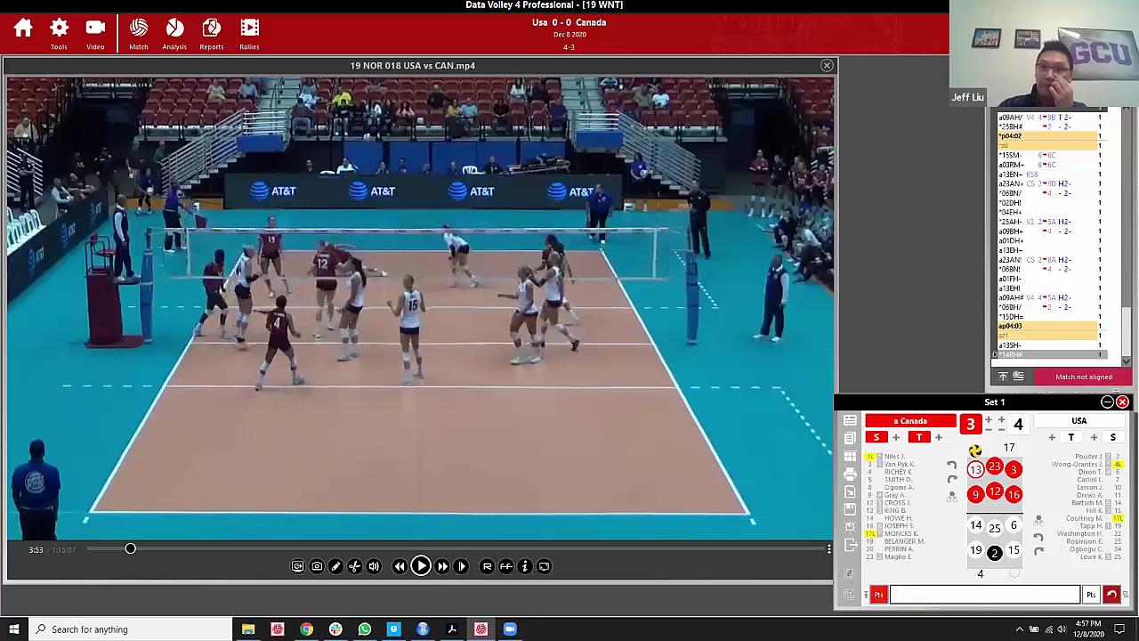
Delete the a13SH- serve and *14RH# reception lines from the code list and return to the code entry line.
click(1023, 345)
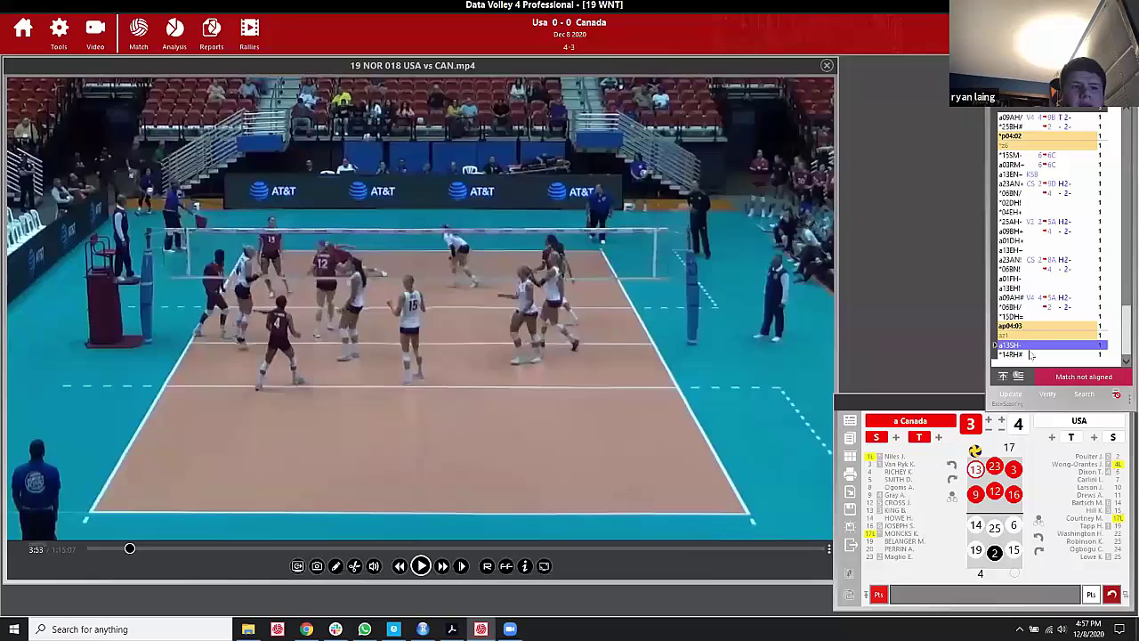
key(Delete)
key(Return)
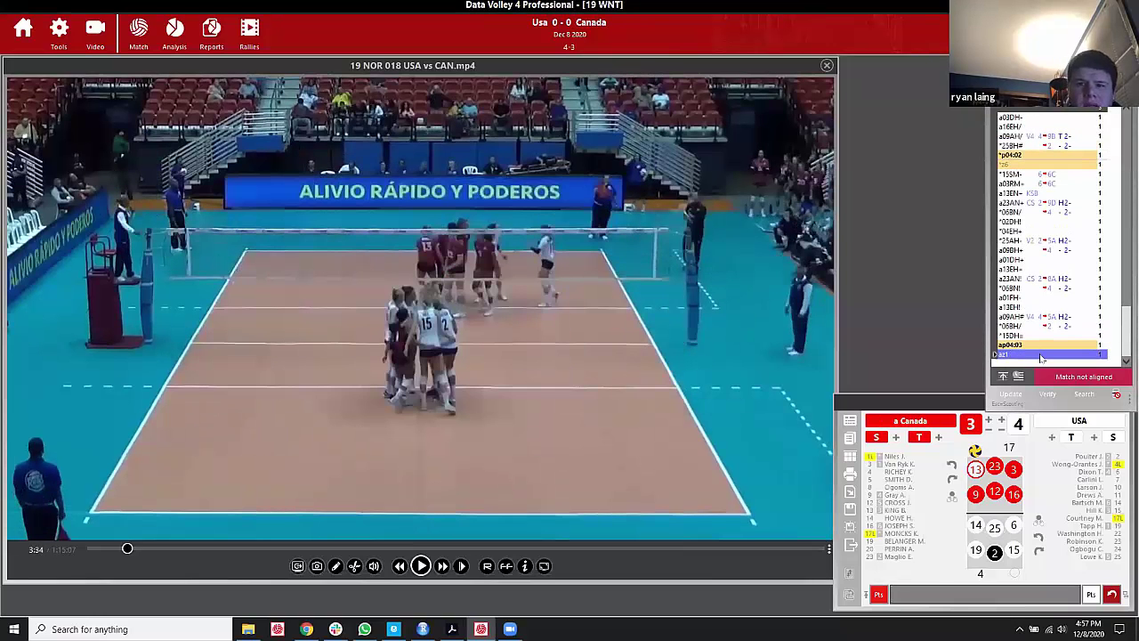
click(982, 593)
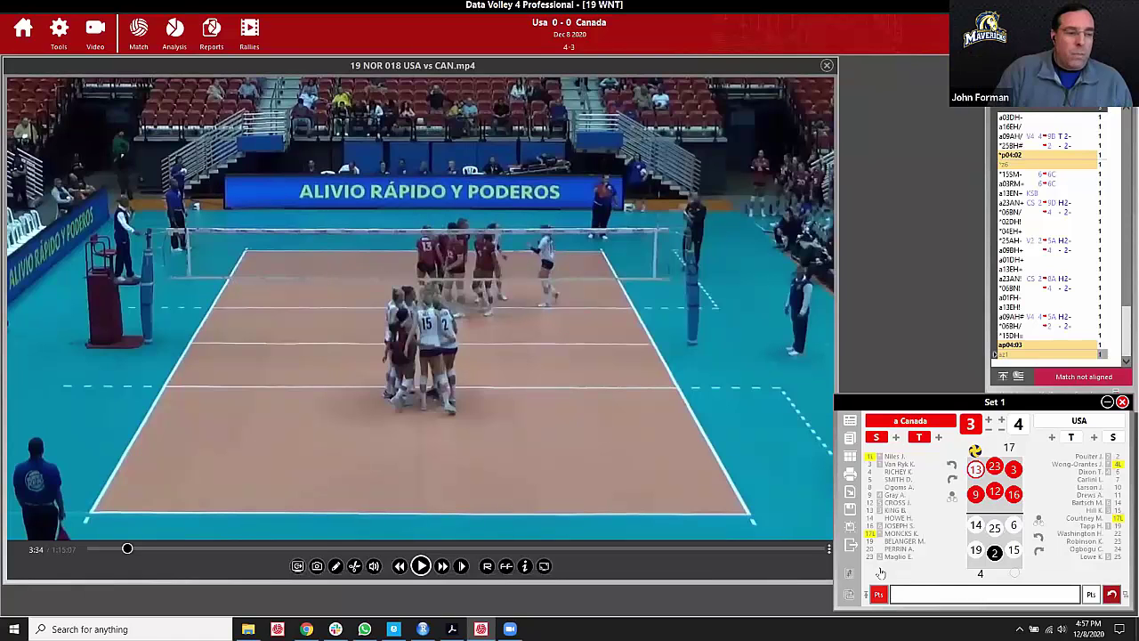
Play the match video from the team huddle and pause it before Canada's next serve.
click(478, 66)
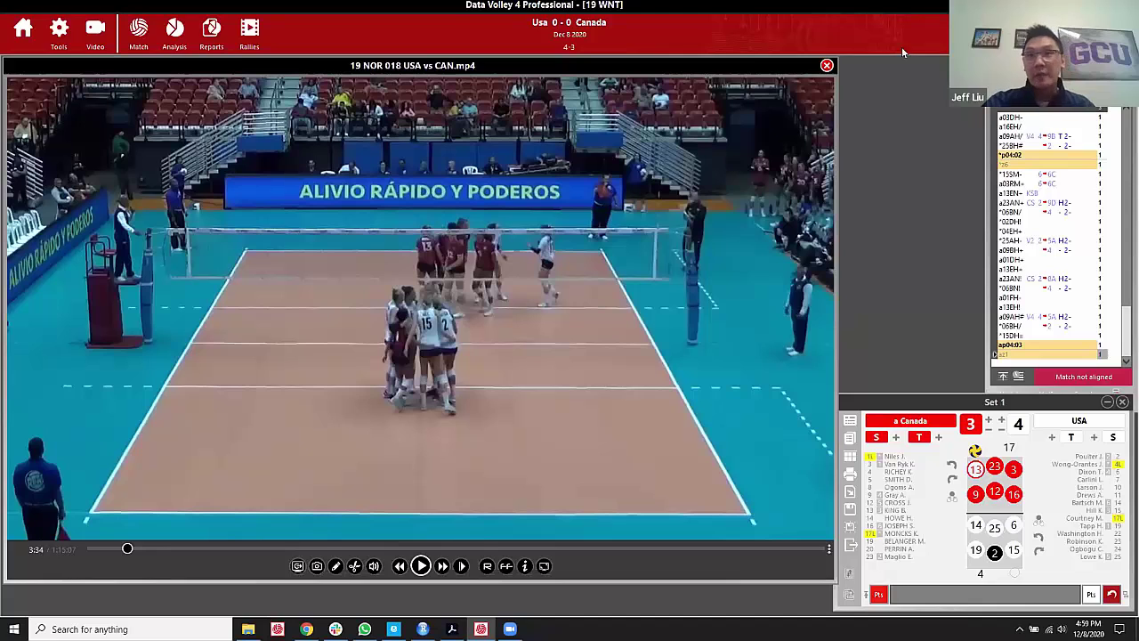
click(793, 49)
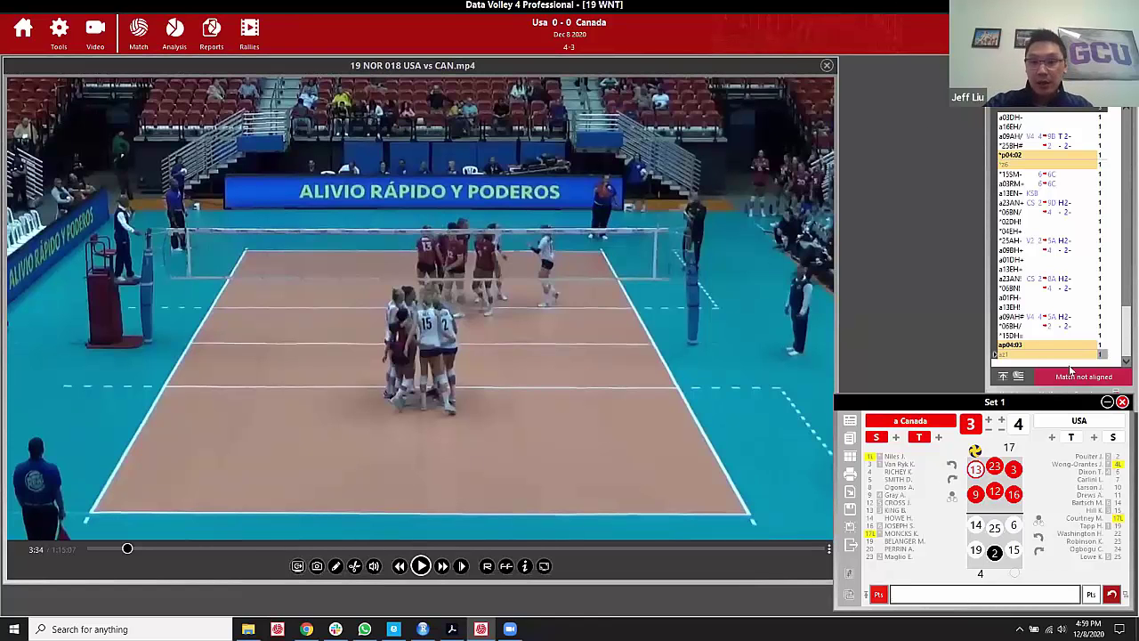
click(421, 566)
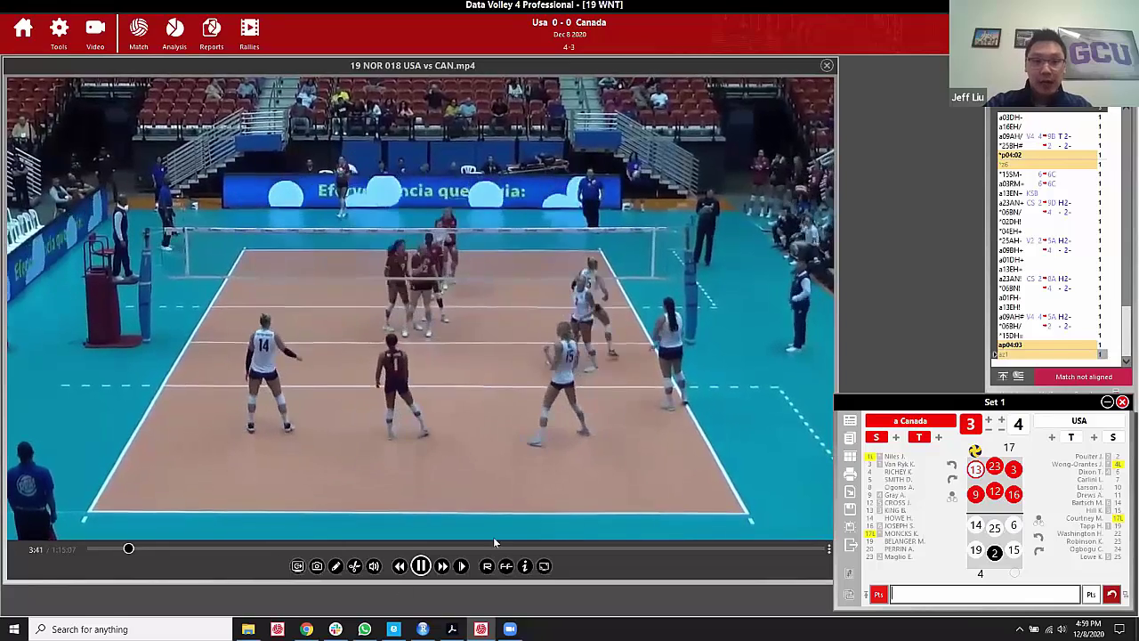
click(839, 101)
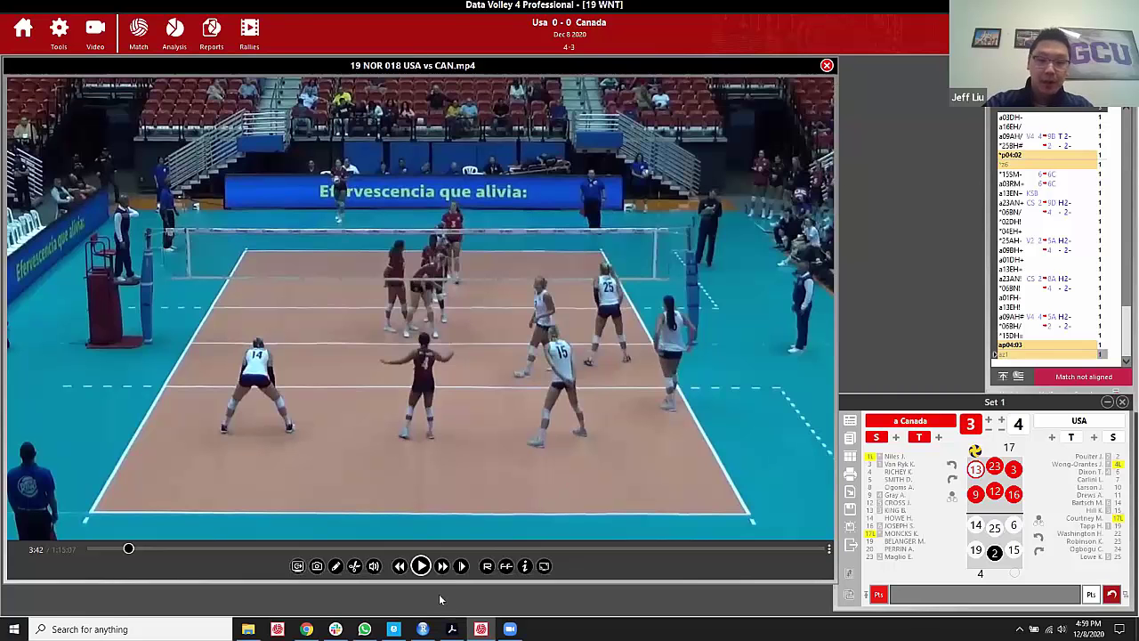
Resume the match video, write the serve and reception as a13S.14# while the rally plays, and pause after the point.
click(420, 566)
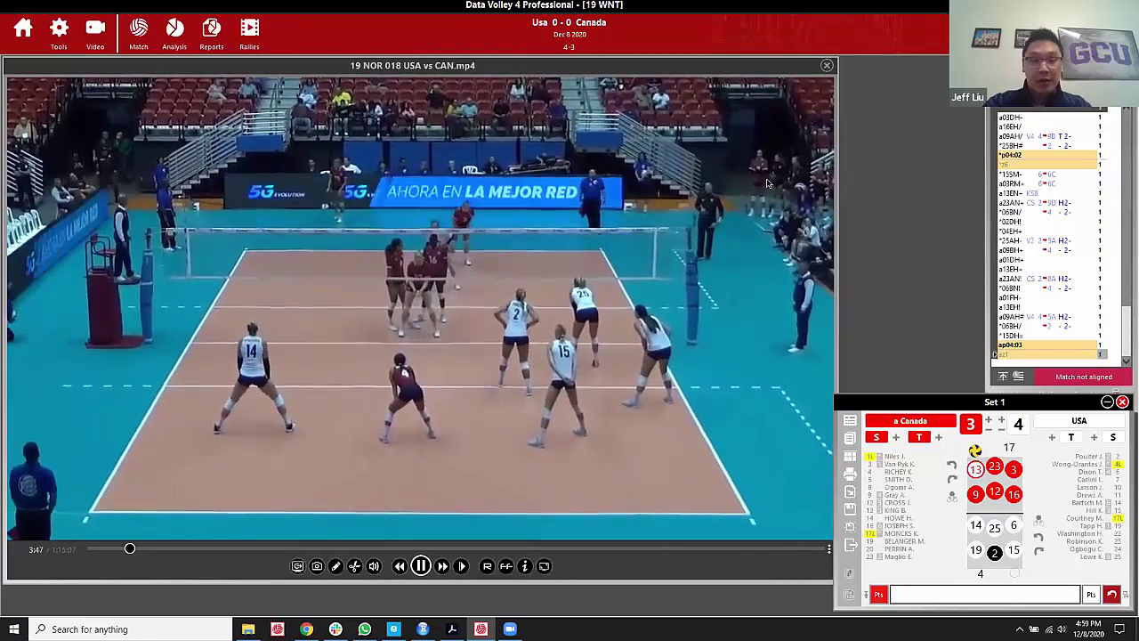
text(a13)
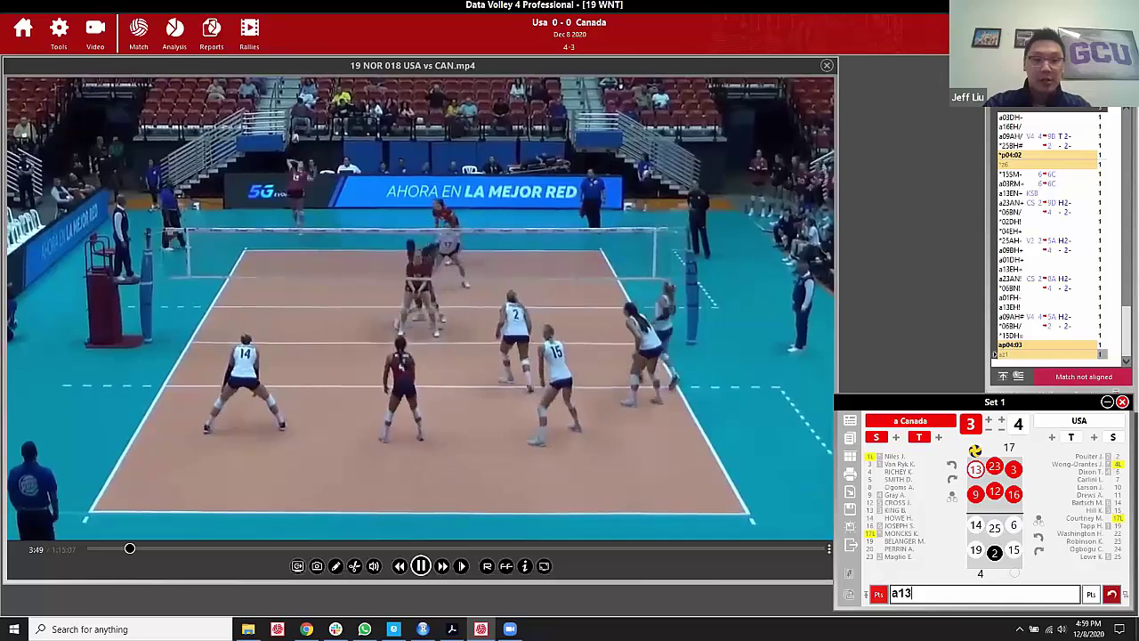
text(S.14#)
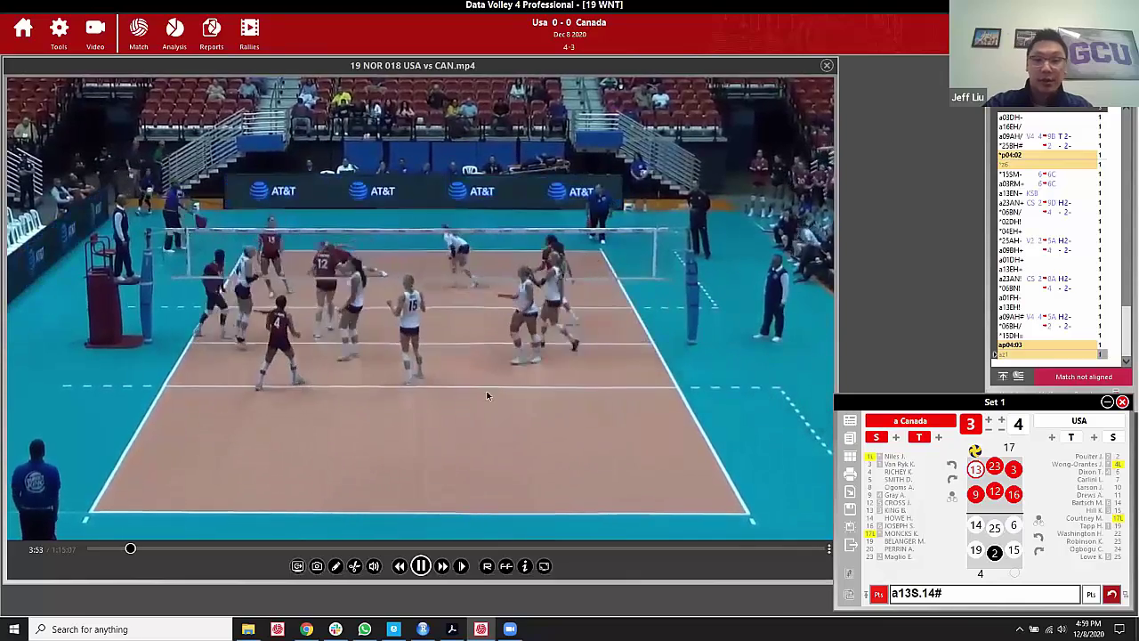
click(422, 566)
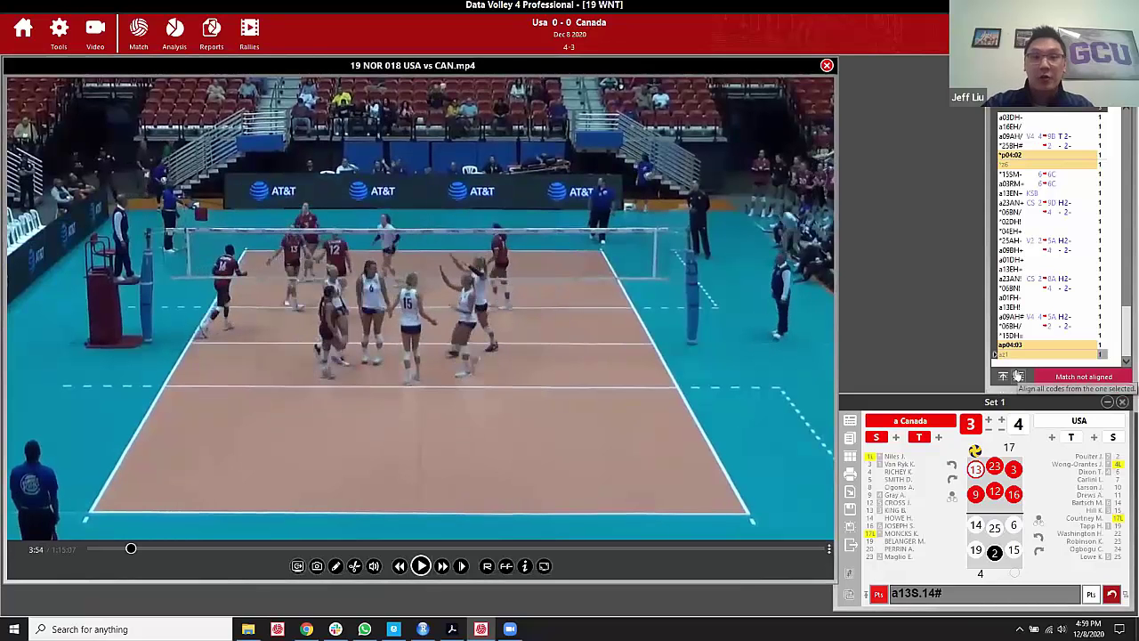
Clear the code entry line, replay the same rally and code its serve, reception and attack as a13S.14# 14PG#, pausing after the point.
click(953, 593)
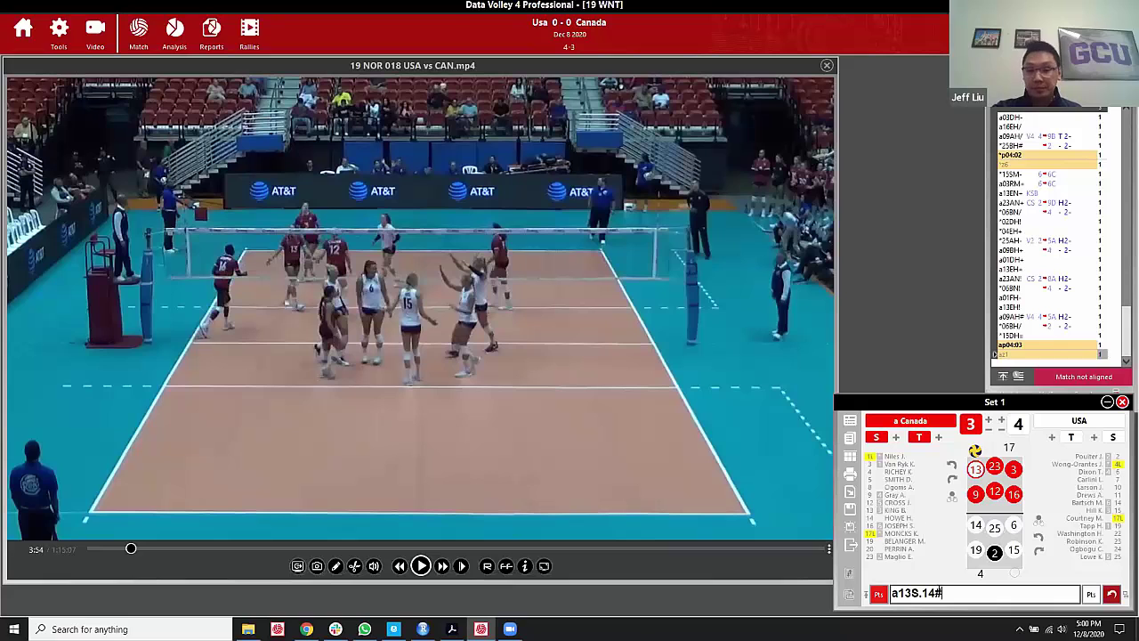
key(ctrl+a)
key(BackSpace)
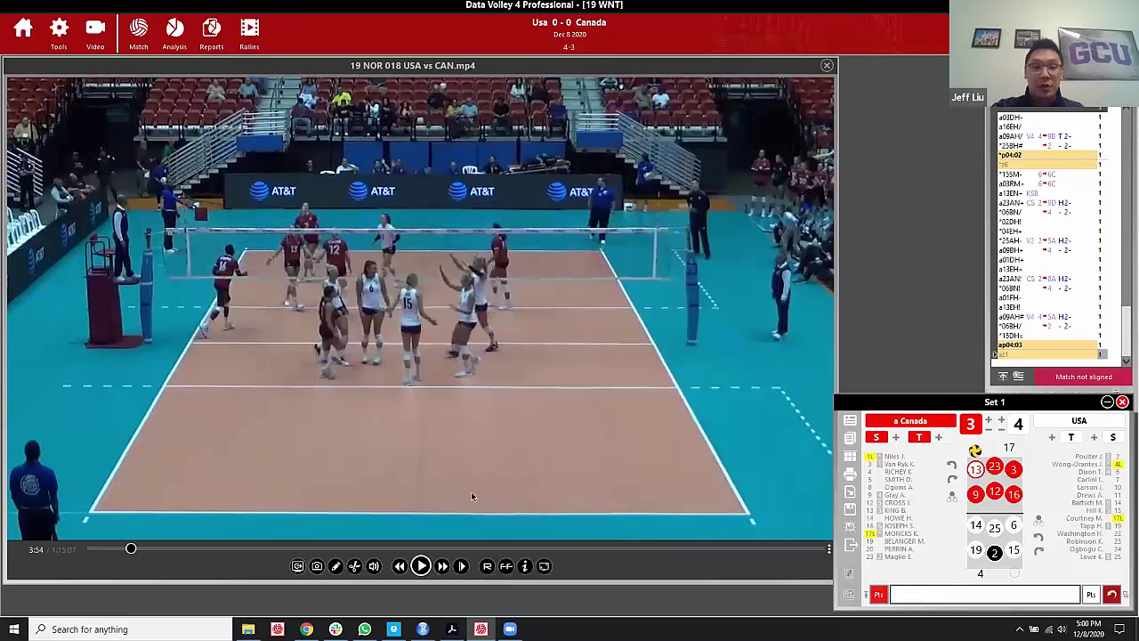
click(526, 566)
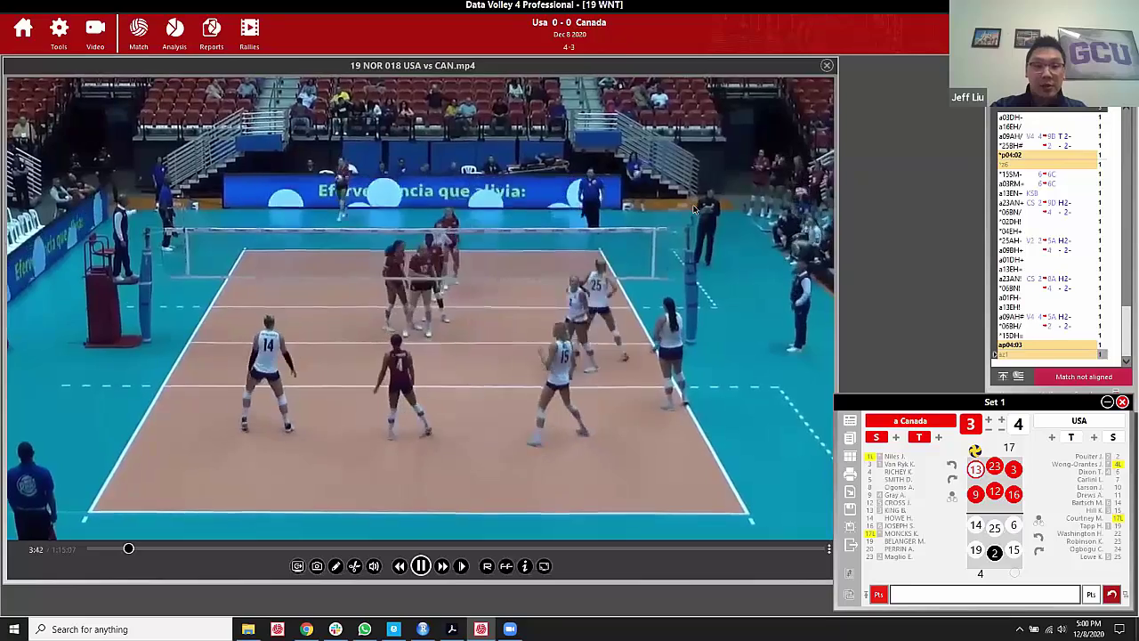
text(a13)
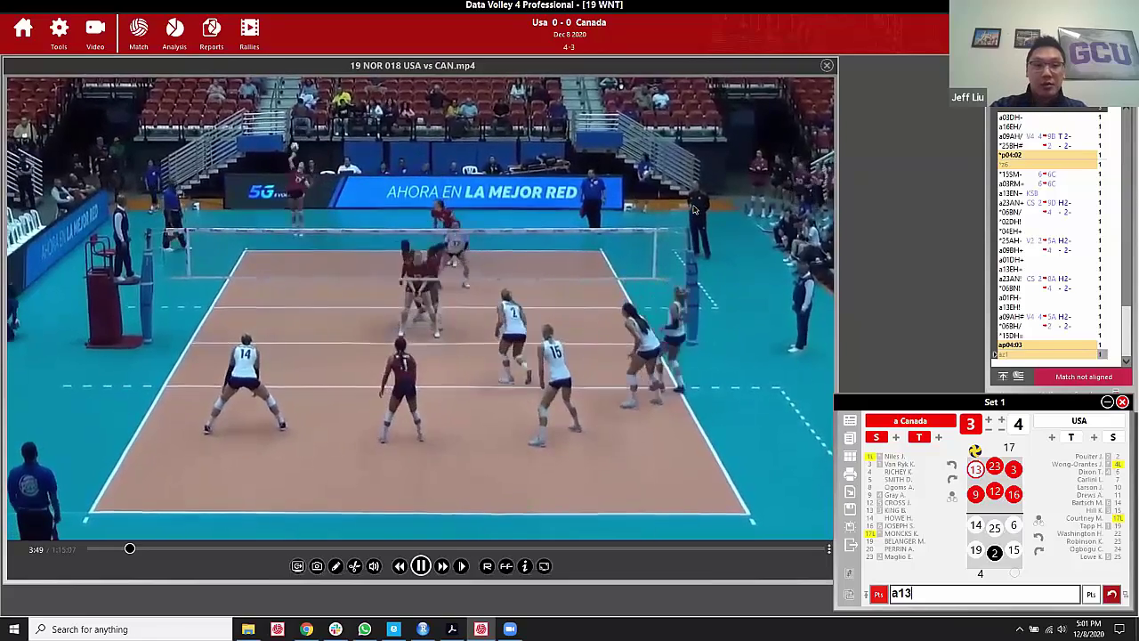
text(S.14#)
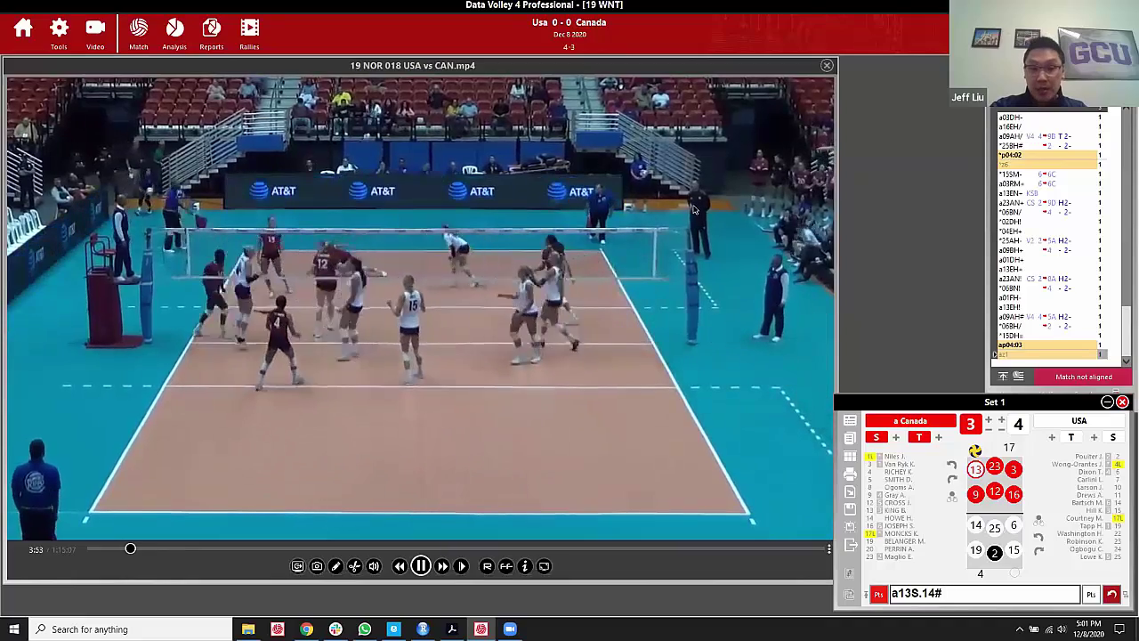
text( 14PG#)
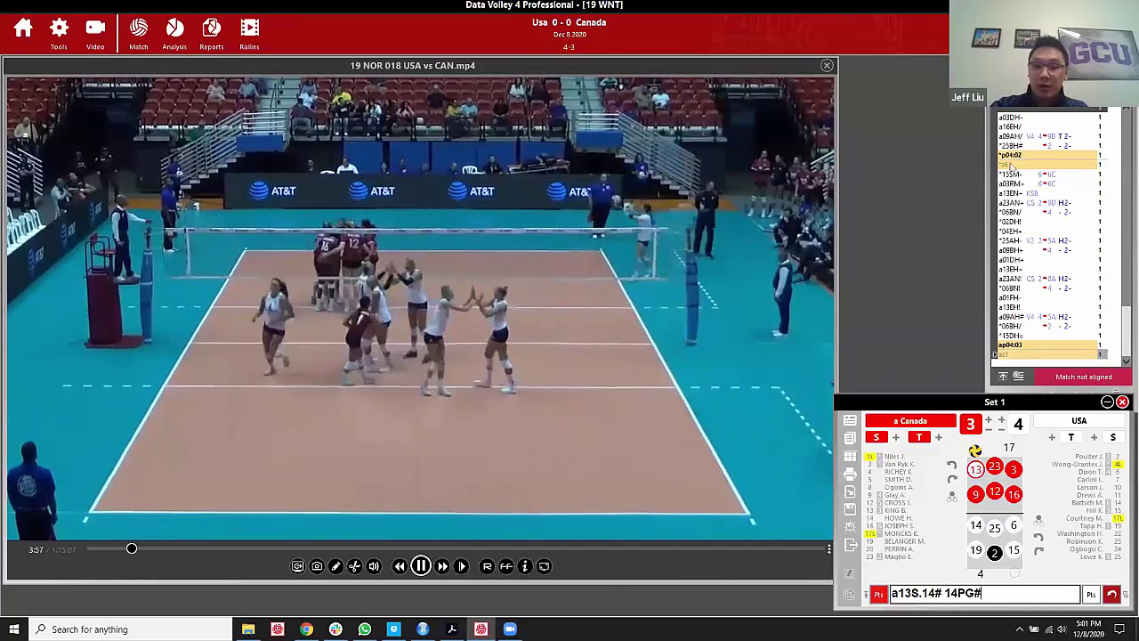
key(Escape)
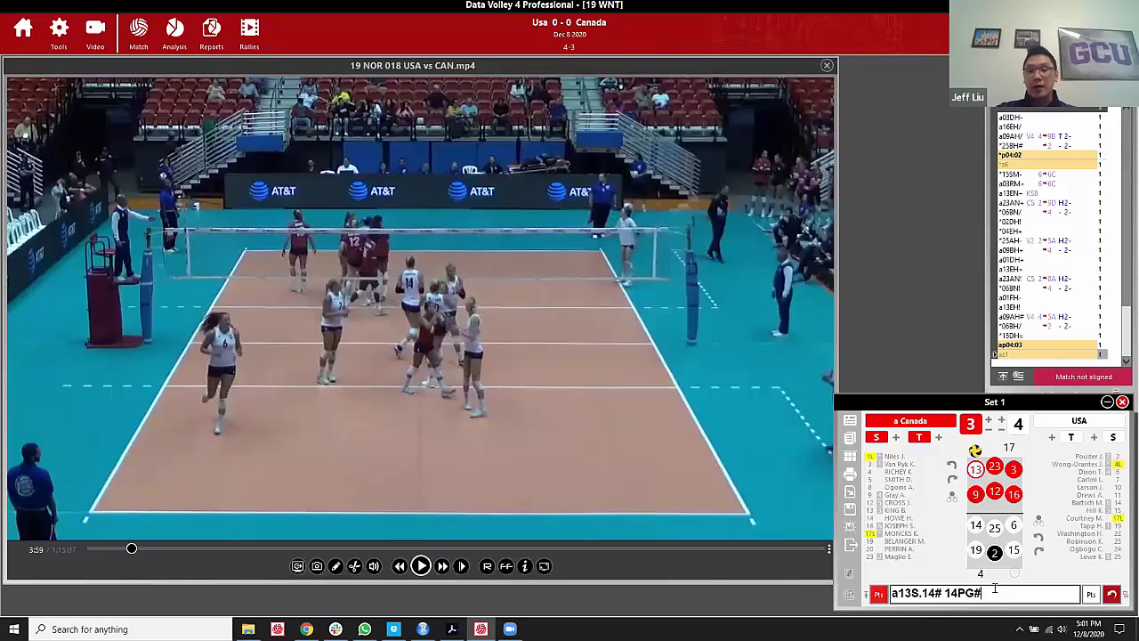
Empty the code entry line, replay the rally and code it with the set included as a13S.14# 2E 14PG#.
key(Left)
key(Left)
key(Left)
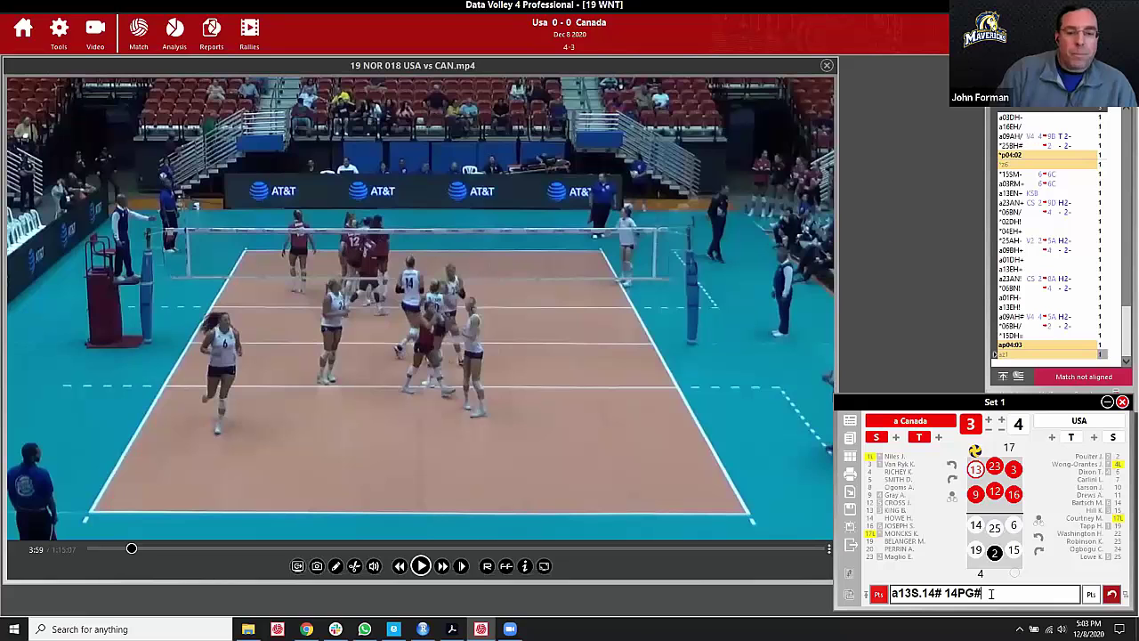
key(Return)
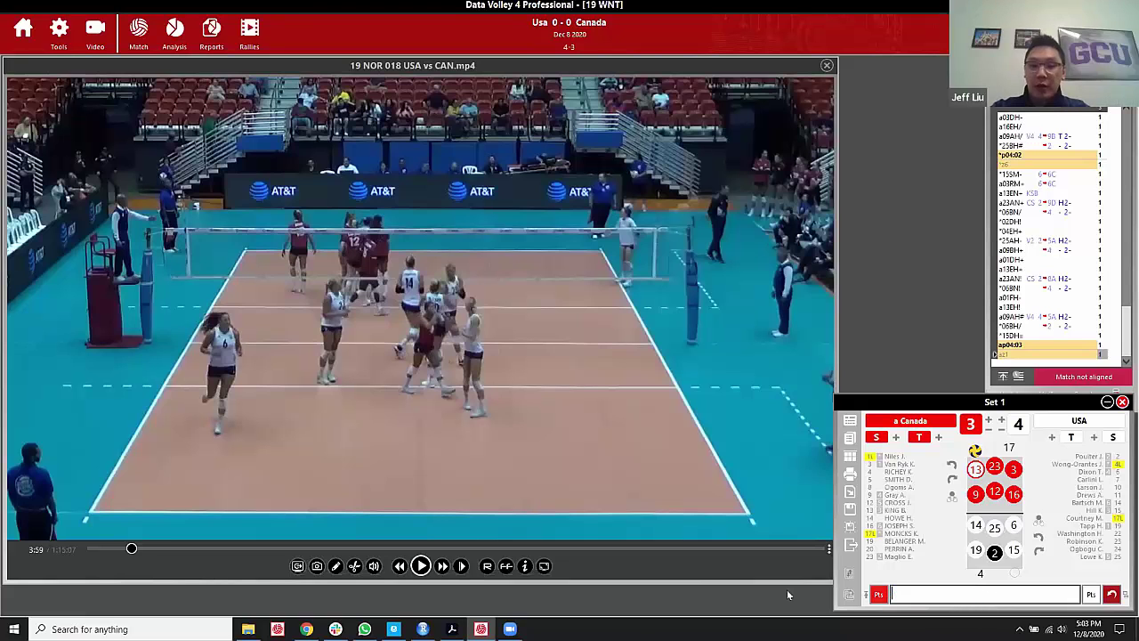
double_click(1052, 356)
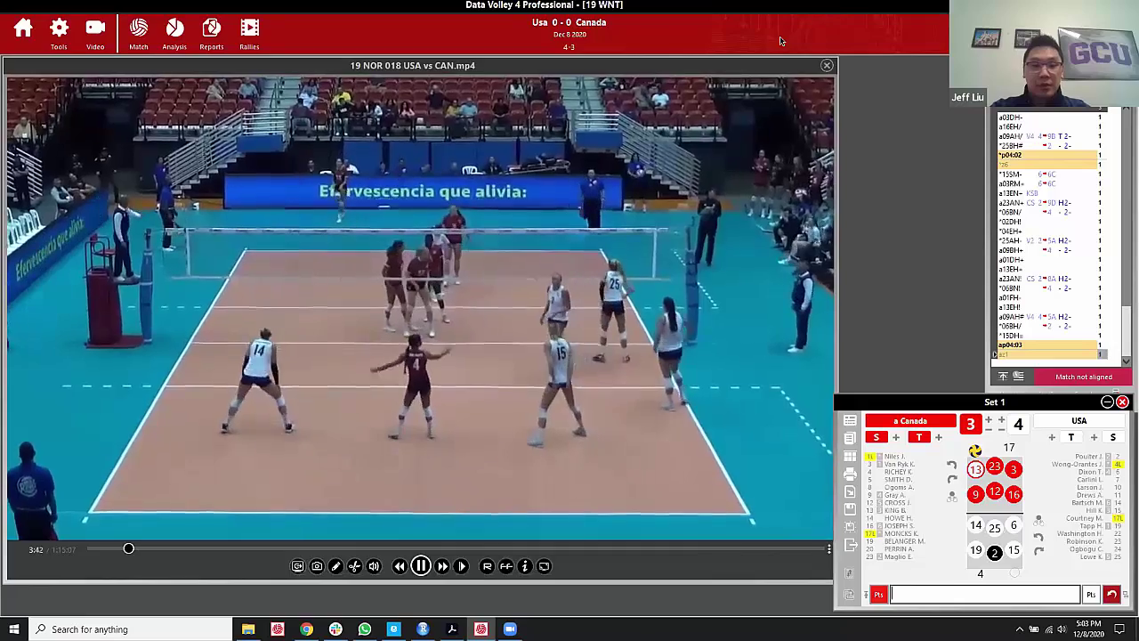
text(a13)
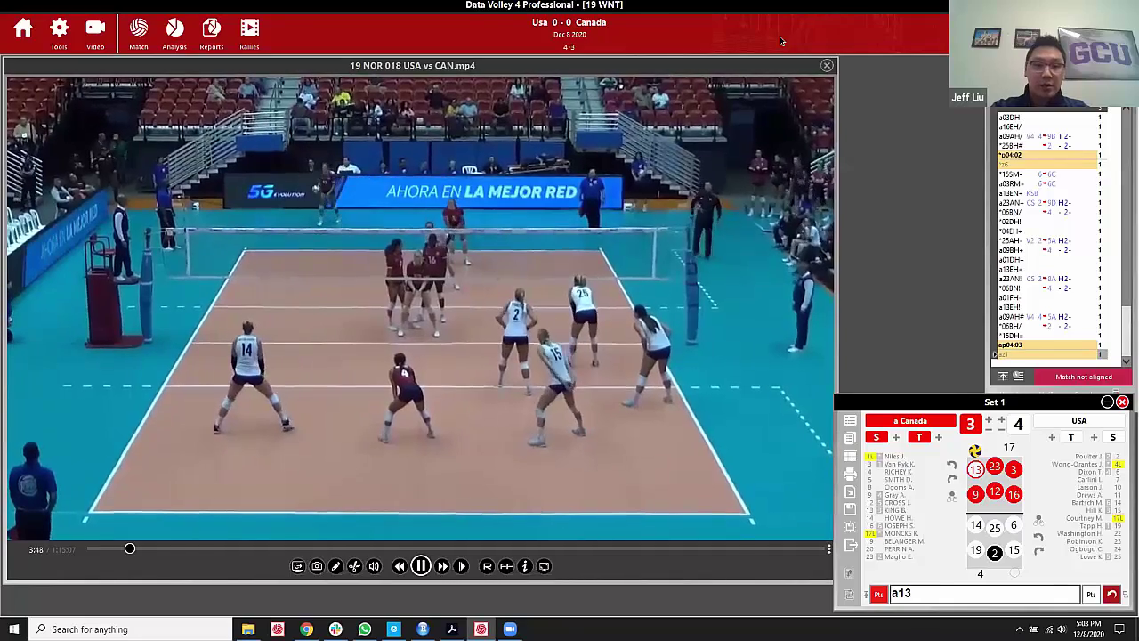
text(S.14)
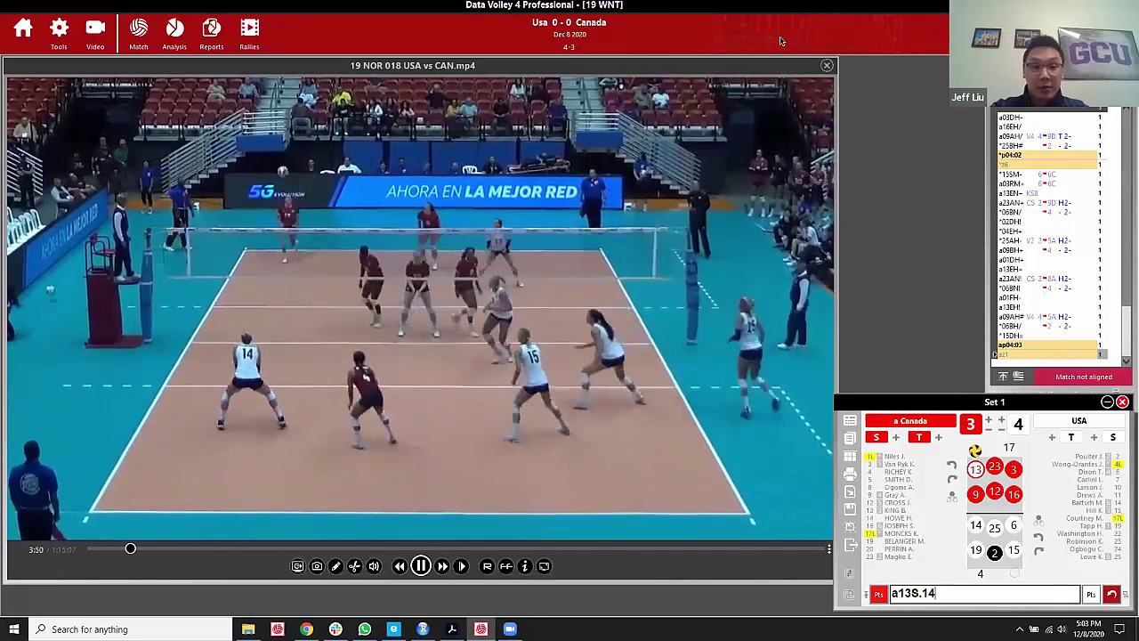
text(# 2E)
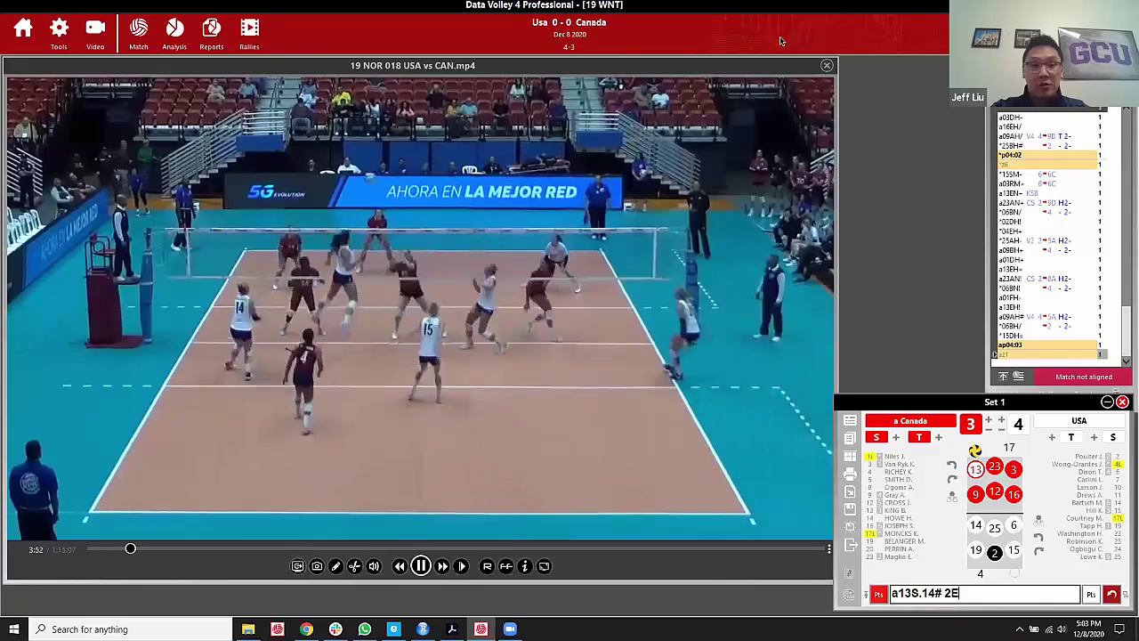
text( 14PG#)
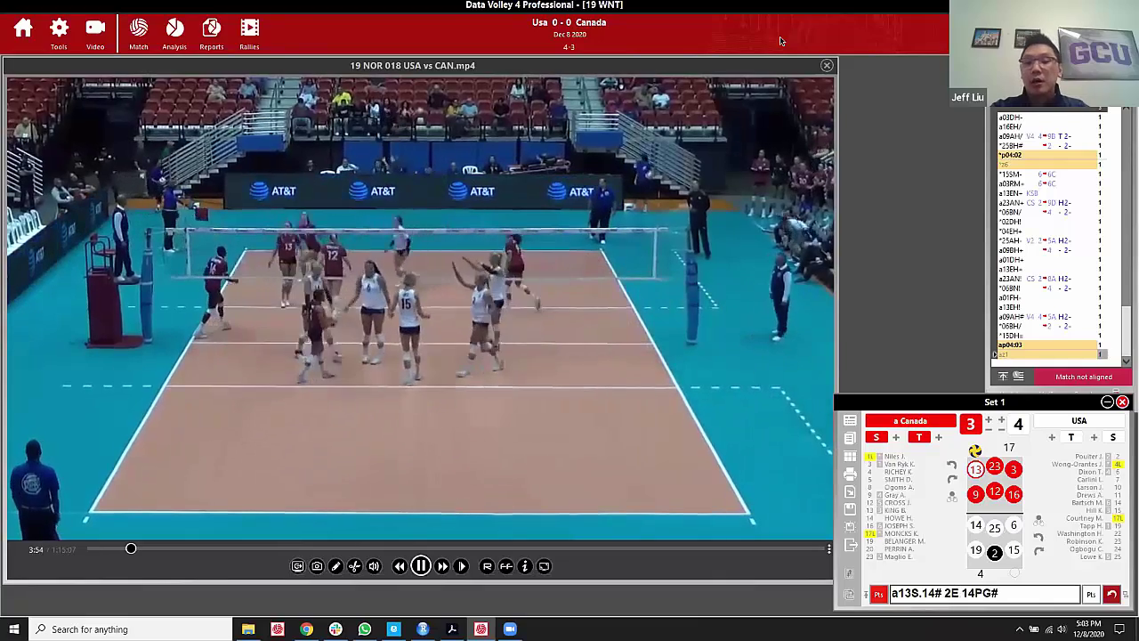
Pause the video and replace the final # of the attack code 14PG# with a period.
key(ctrl+Left)
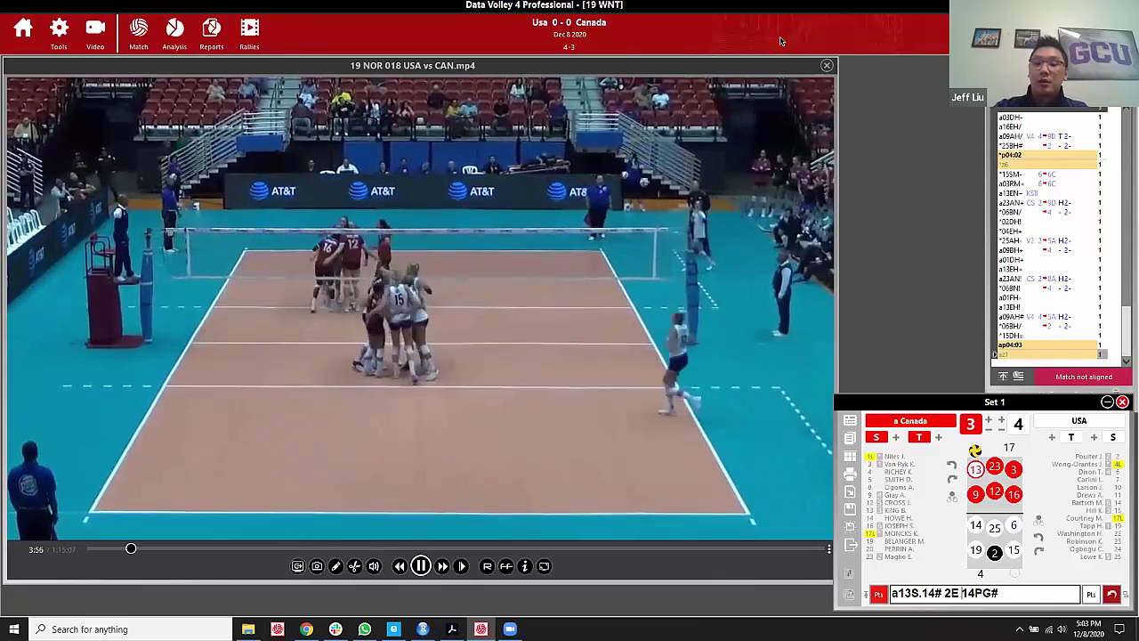
key(ctrl+Left)
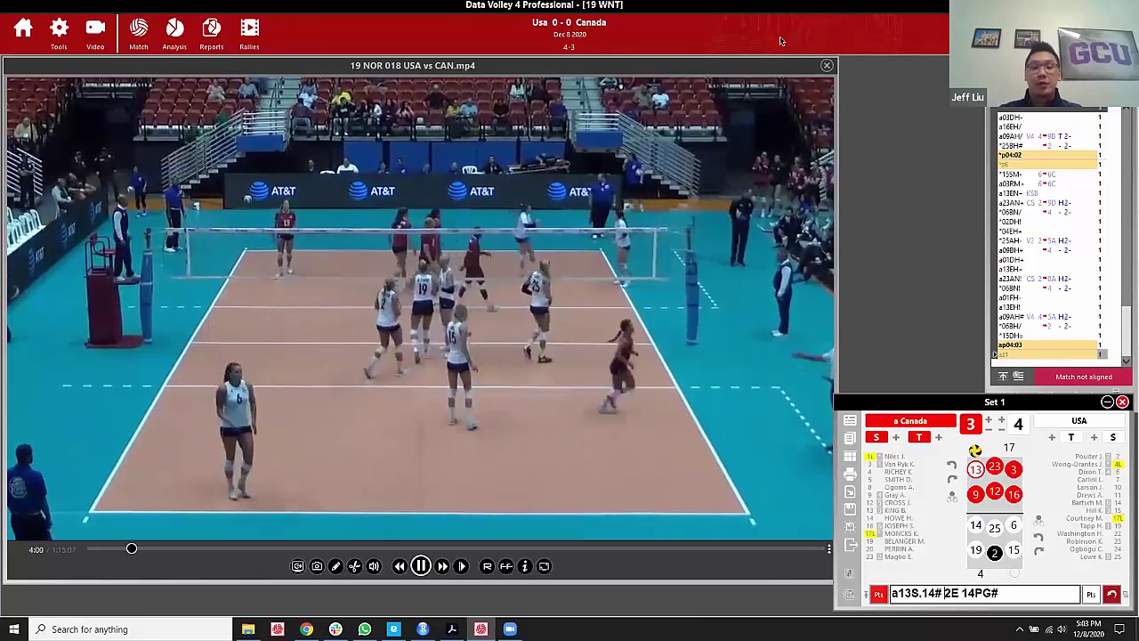
click(421, 566)
click(1015, 594)
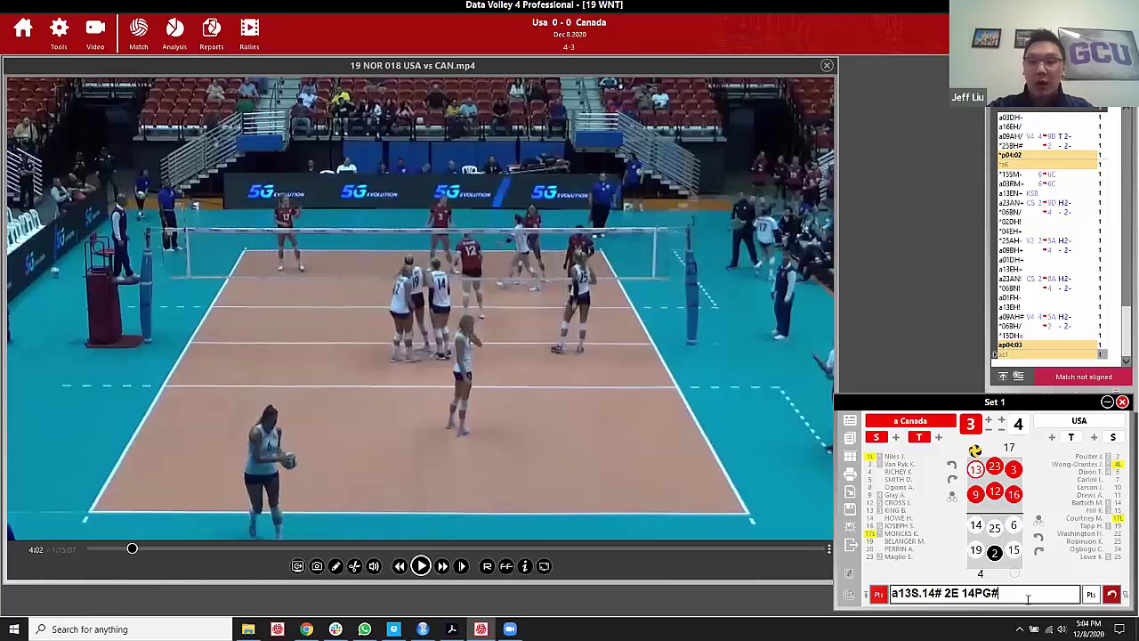
key(BackSpace)
text(.)
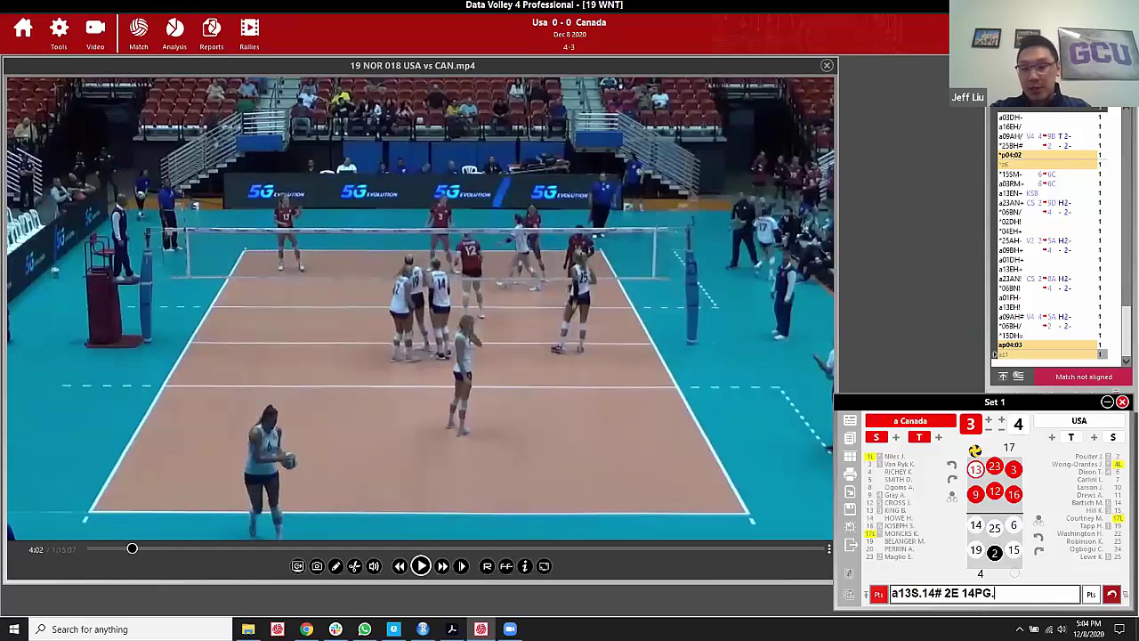
Delete everything on the code entry line and replay the rally that follows the last setter line in the code list.
key(BackSpace)
key(BackSpace)
key(BackSpace)
key(BackSpace)
key(BackSpace)
key(BackSpace)
key(BackSpace)
key(BackSpace)
key(BackSpace)
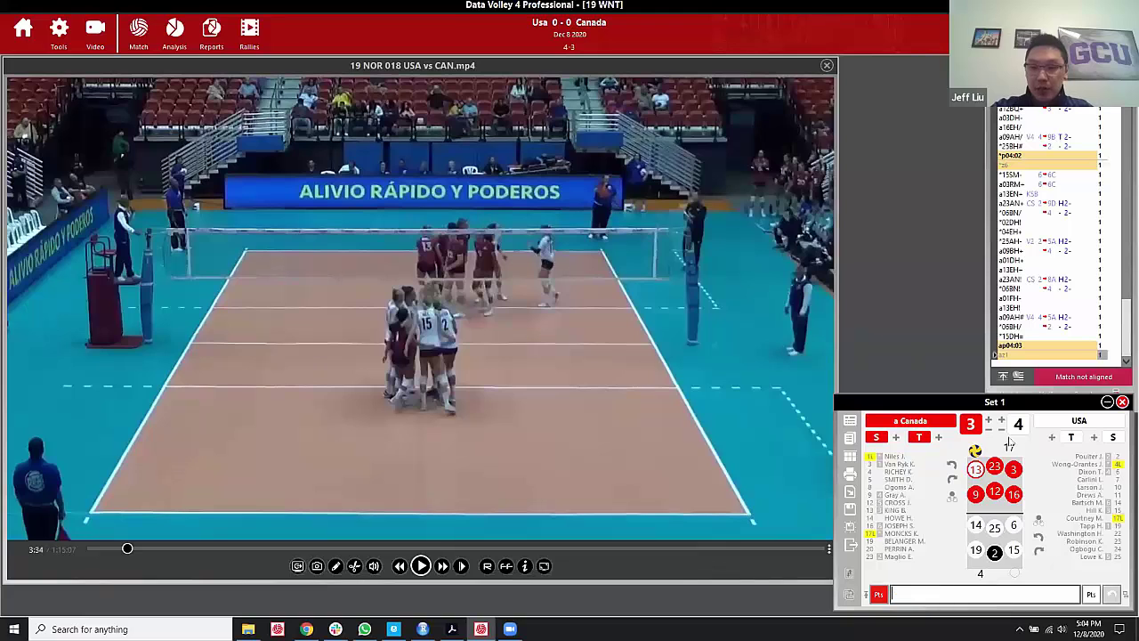
click(1025, 357)
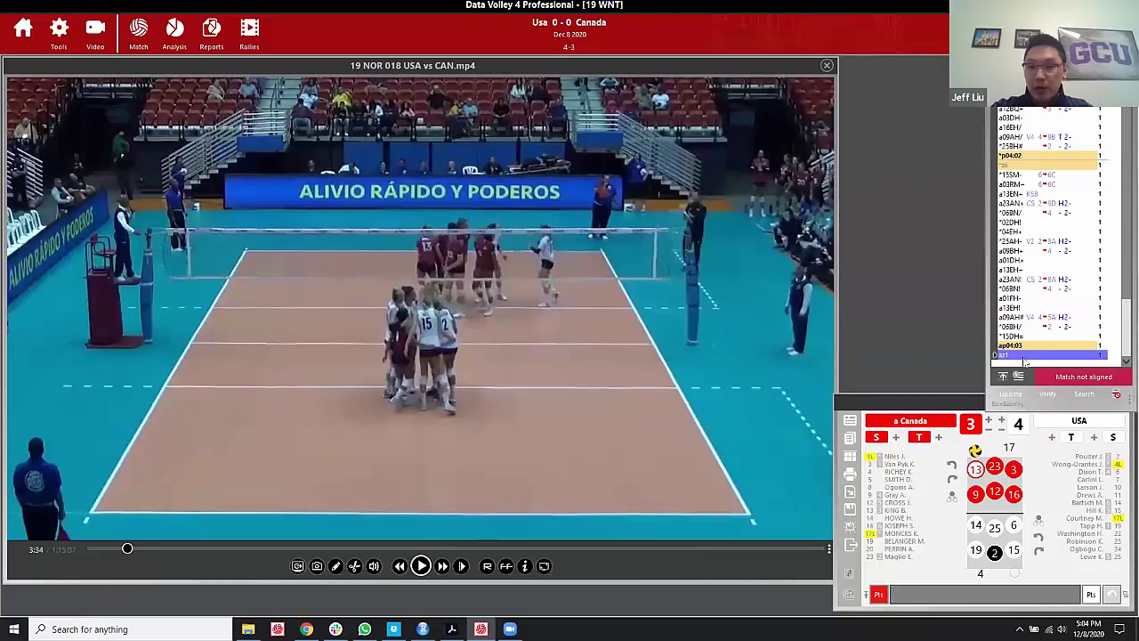
click(421, 566)
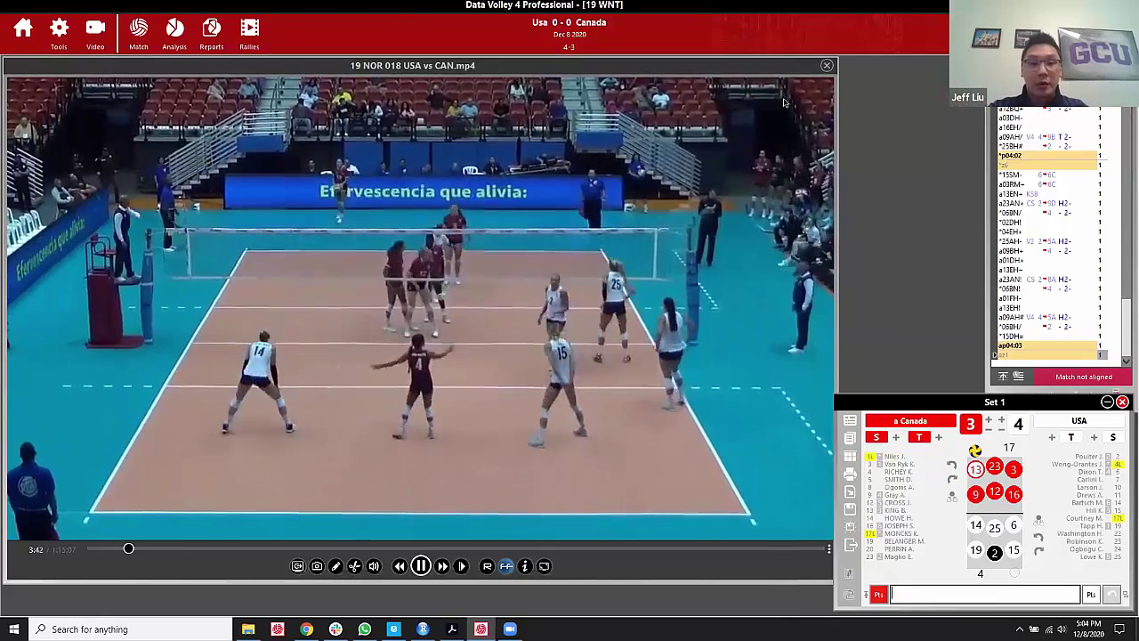
Code the rally in full detail as a13SM15B.14# 2K3 14PG1C.16/1 on the code entry line while the video plays.
text(a13)
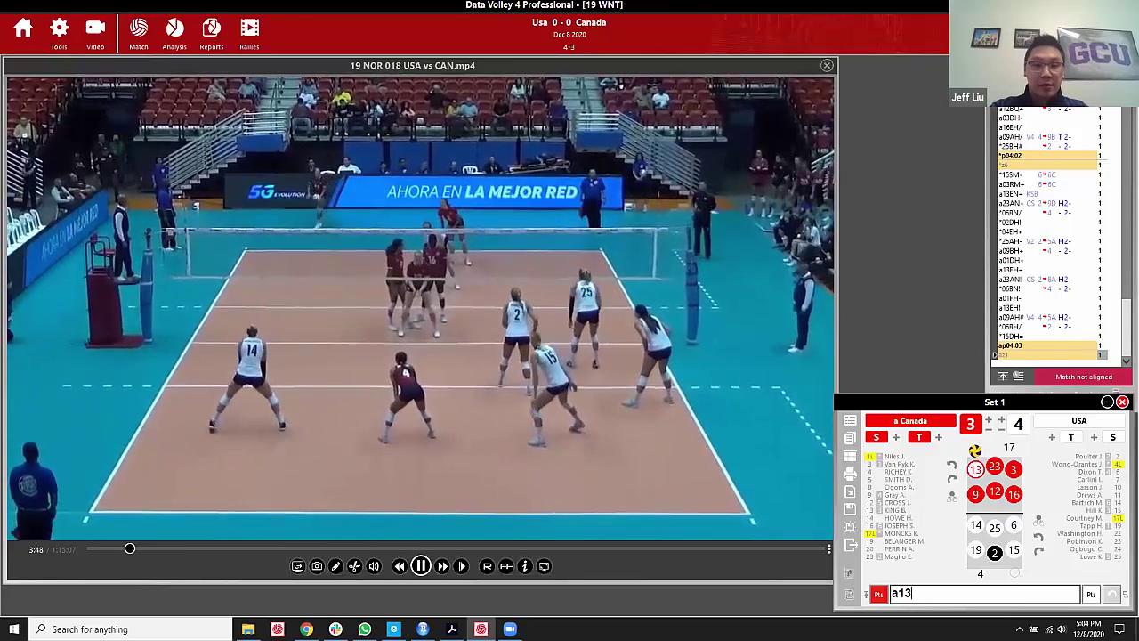
text(SM15B)
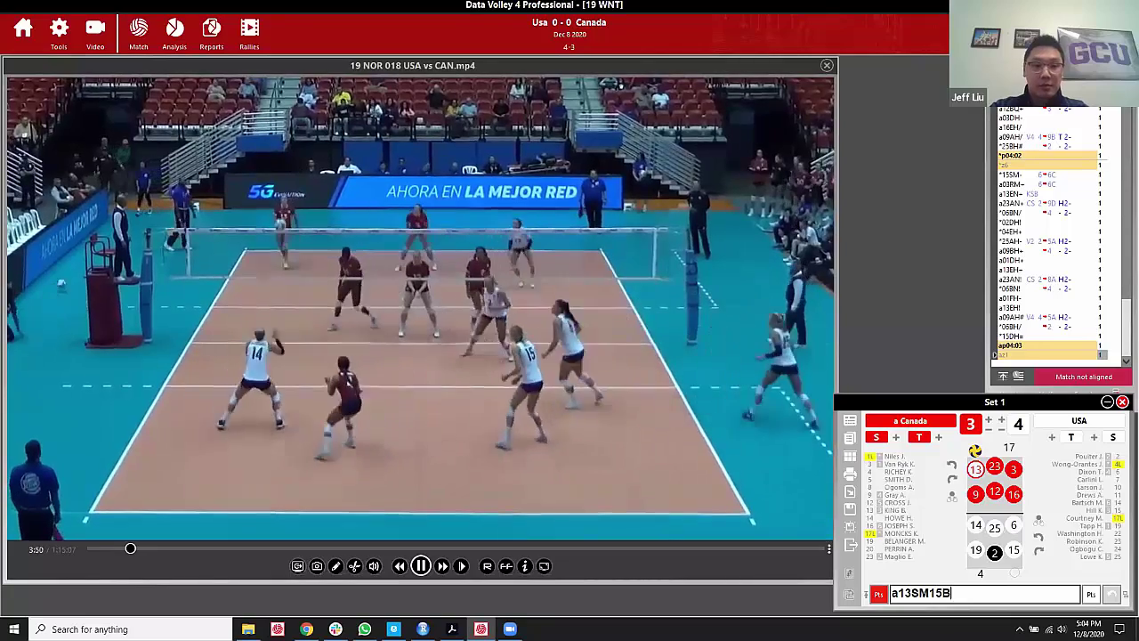
text(.14# 2K3)
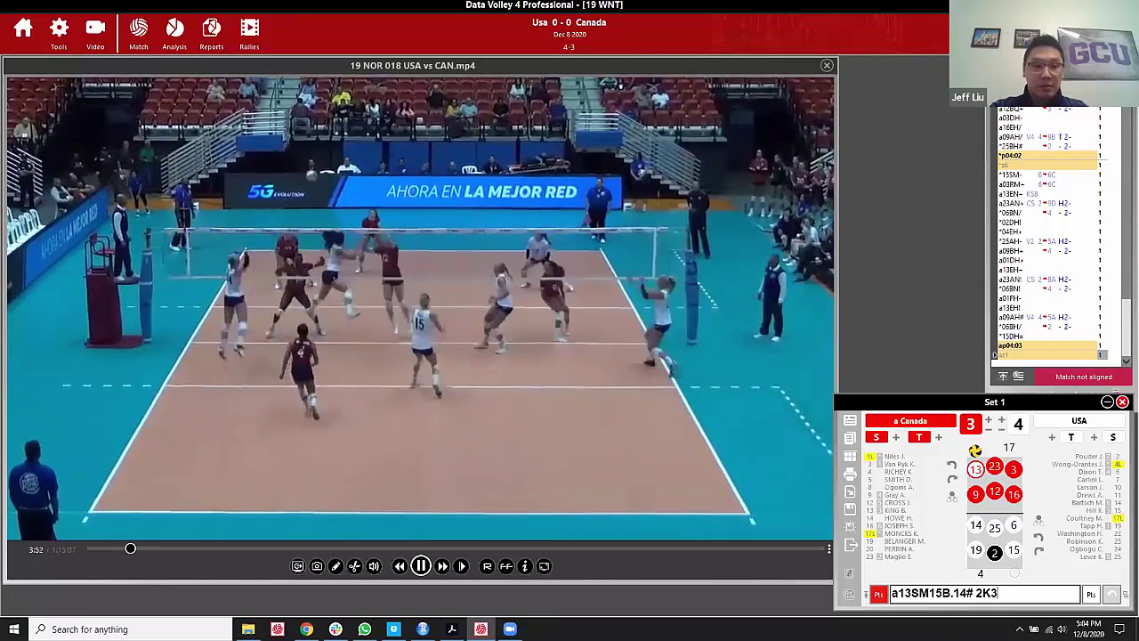
text( 14PG 1C 16#)
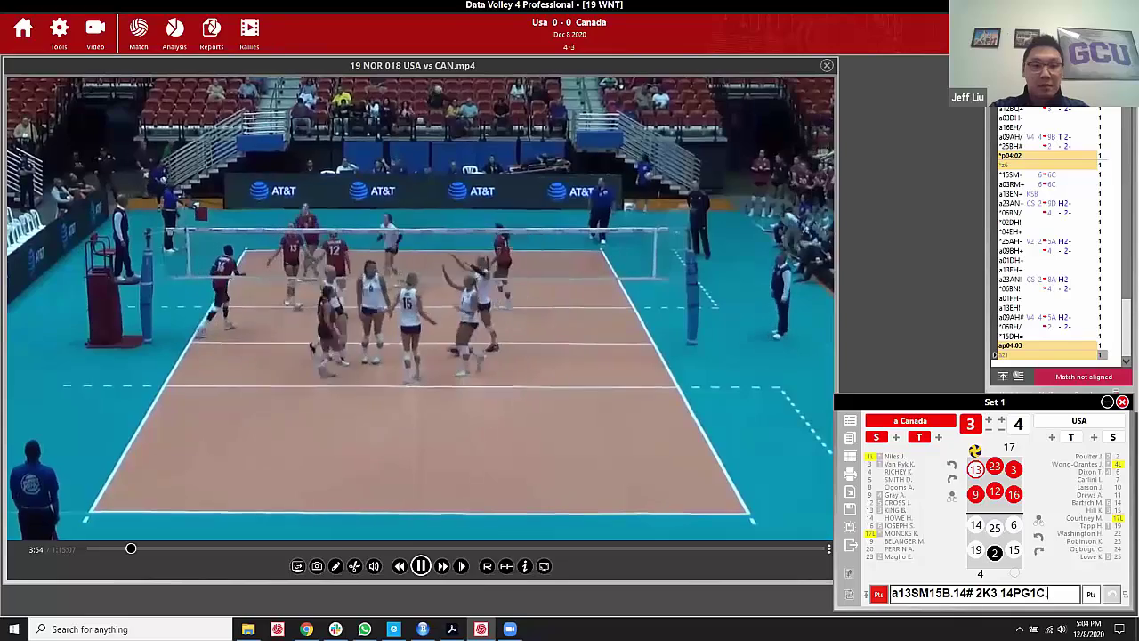
key(Return)
key(1)
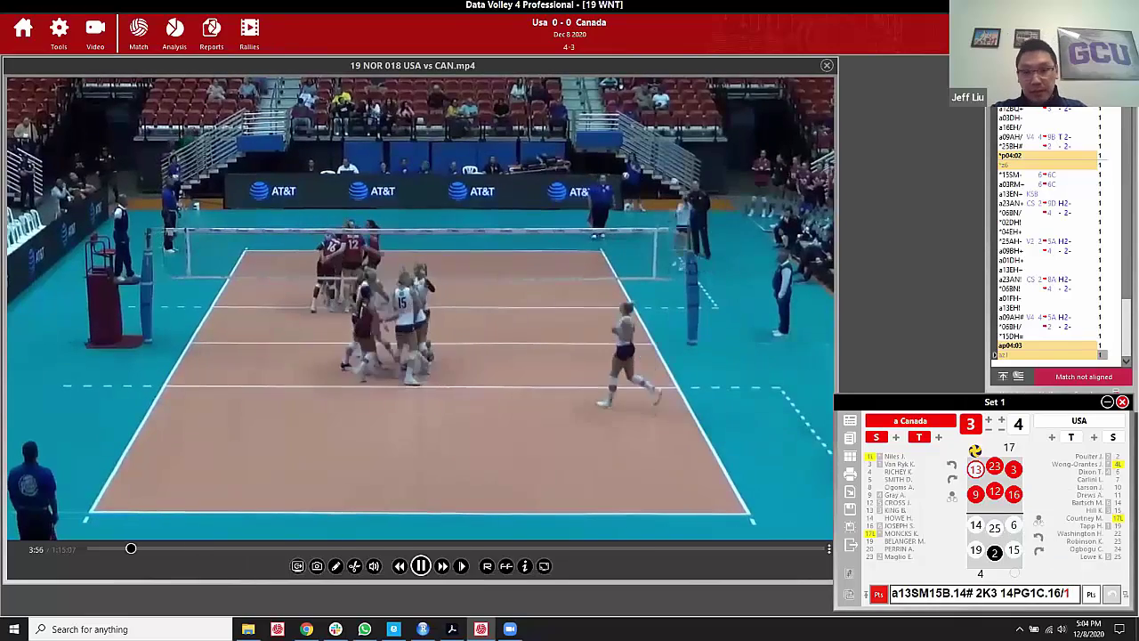
Insert the # evaluation after 14PG1C so that the attack and block code reads 14PG1C#.16/1.
key(Left)
key(Left)
key(Left)
key(Left)
key(Left)
text(#)
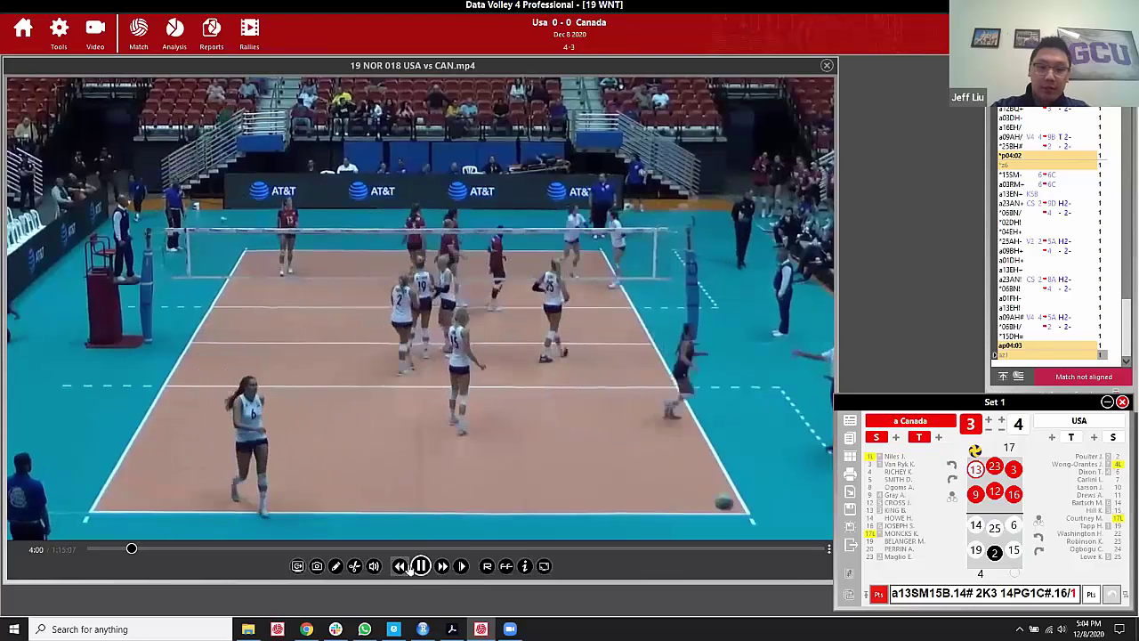
Highlight the serve and reception code a13SM15B.14# on the code entry line.
click(974, 596)
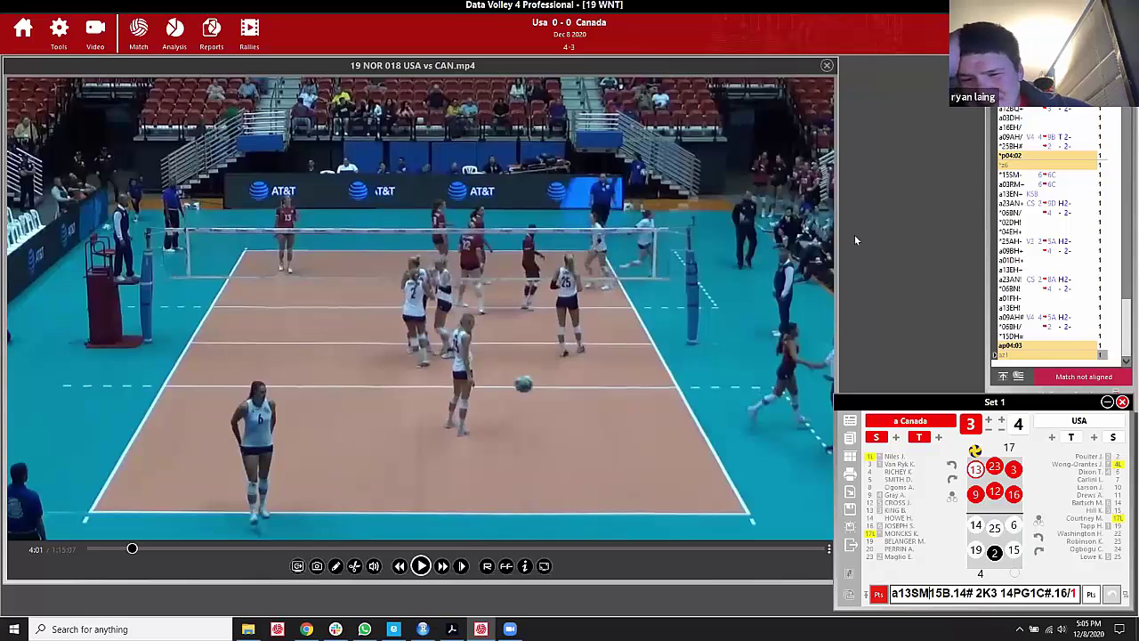
key(shift+Right)
key(shift+Right)
key(shift+Right)
key(shift+Right)
key(shift+Right)
key(shift+Right)
key(shift+Right)
key(shift+Right)
key(shift+Right)
key(shift+Right)
key(shift+Right)
key(shift+Right)
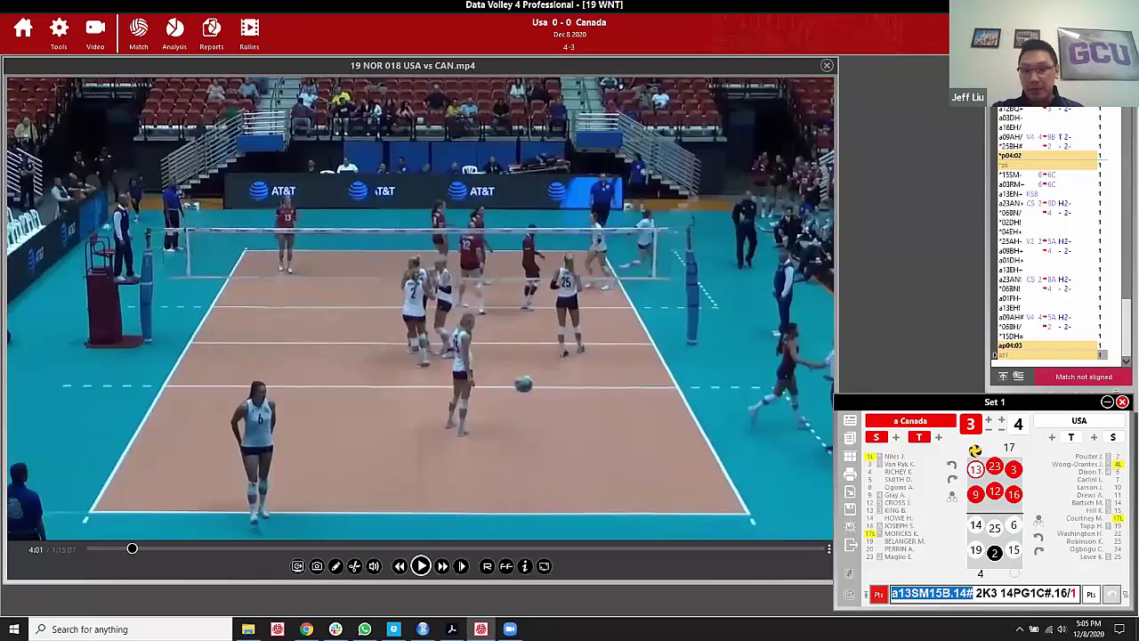
Highlight only the receiving player's number 14 in the serve and reception code.
click(908, 592)
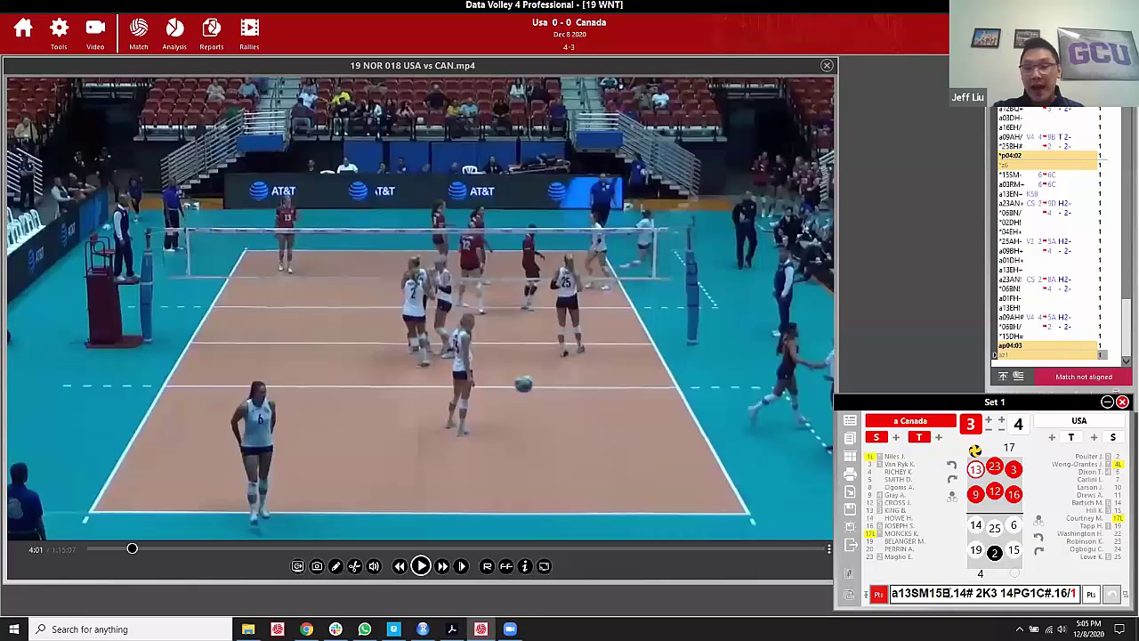
key(Right)
key(shift+Right)
key(shift+Right)
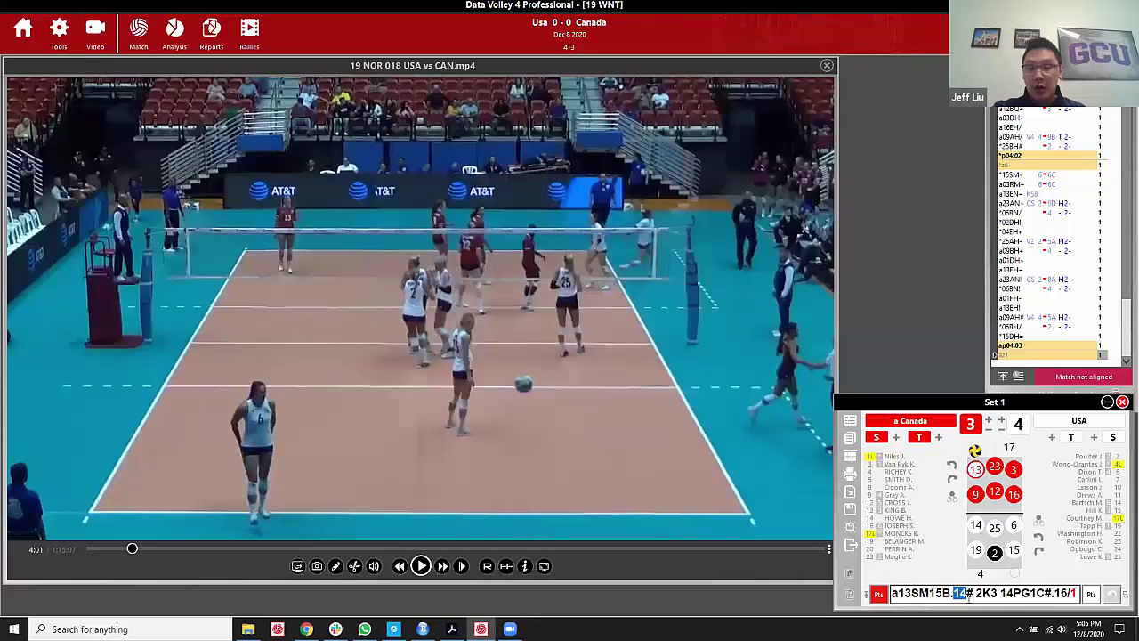
Add the # evaluation to the set code so that it reads 2K3#, keeping the attack code 14PG1C#.16/1 after it.
click(968, 594)
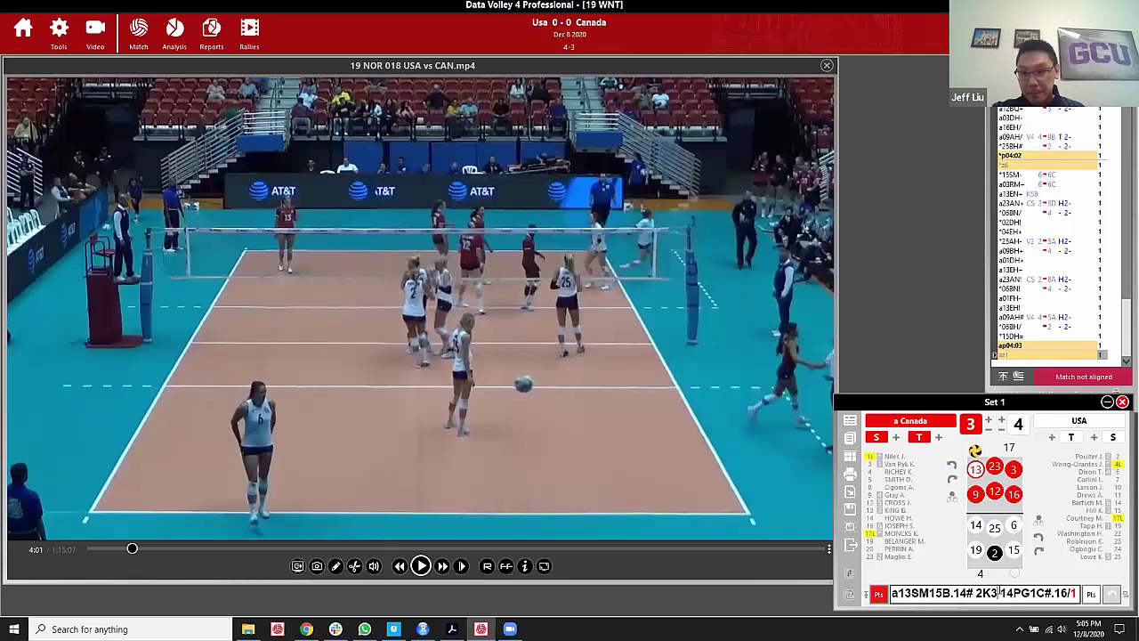
text(#)
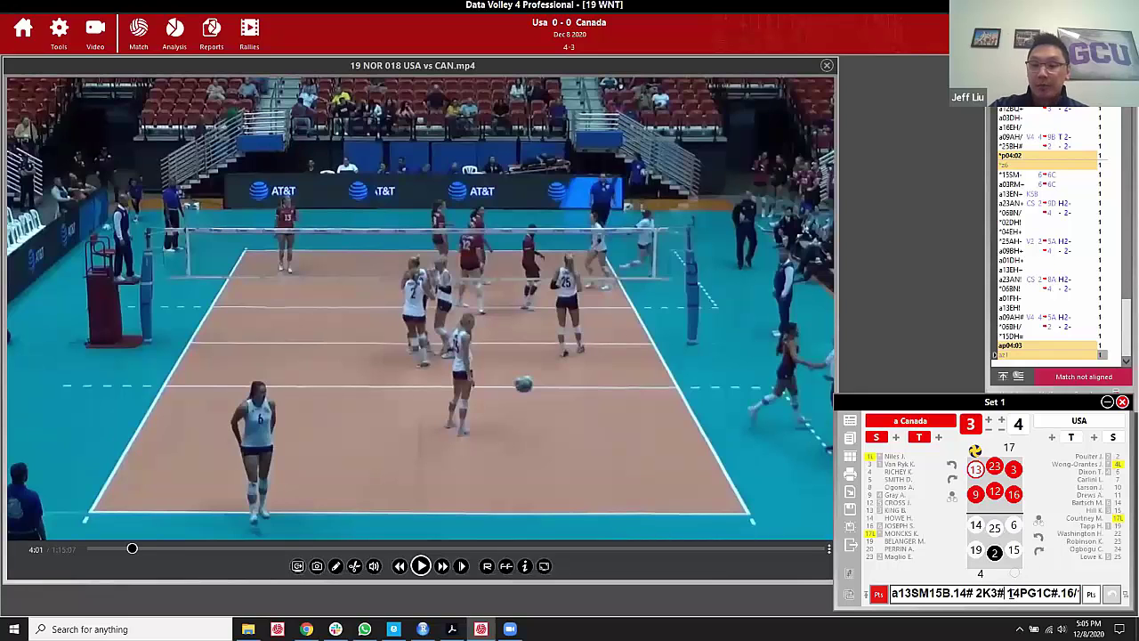
drag(1006, 593, 1018, 592)
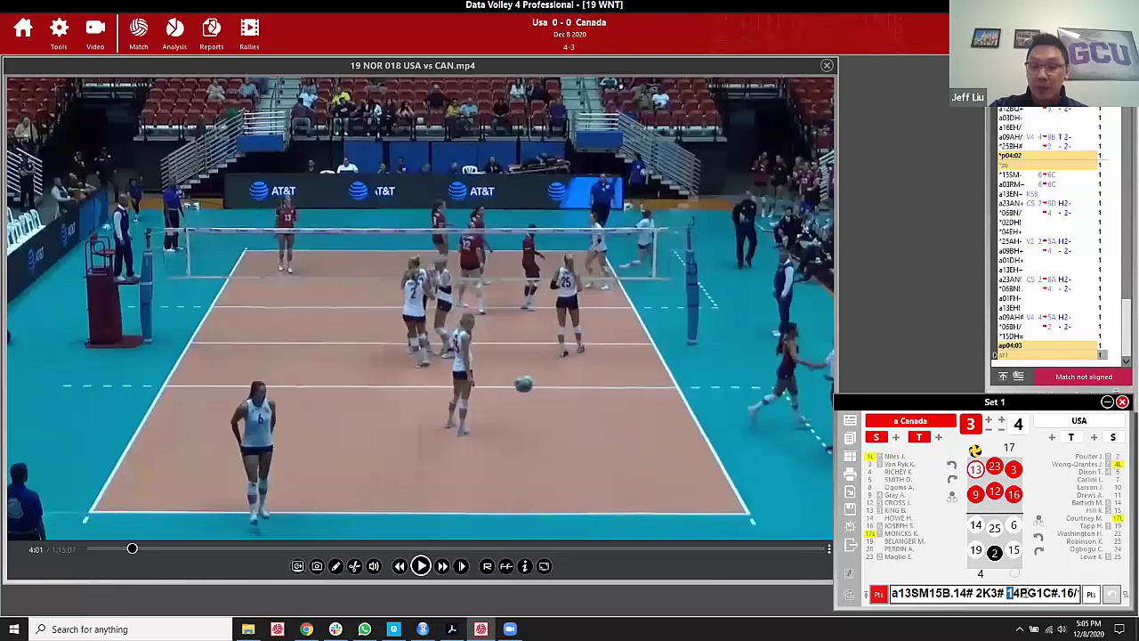
click(1016, 592)
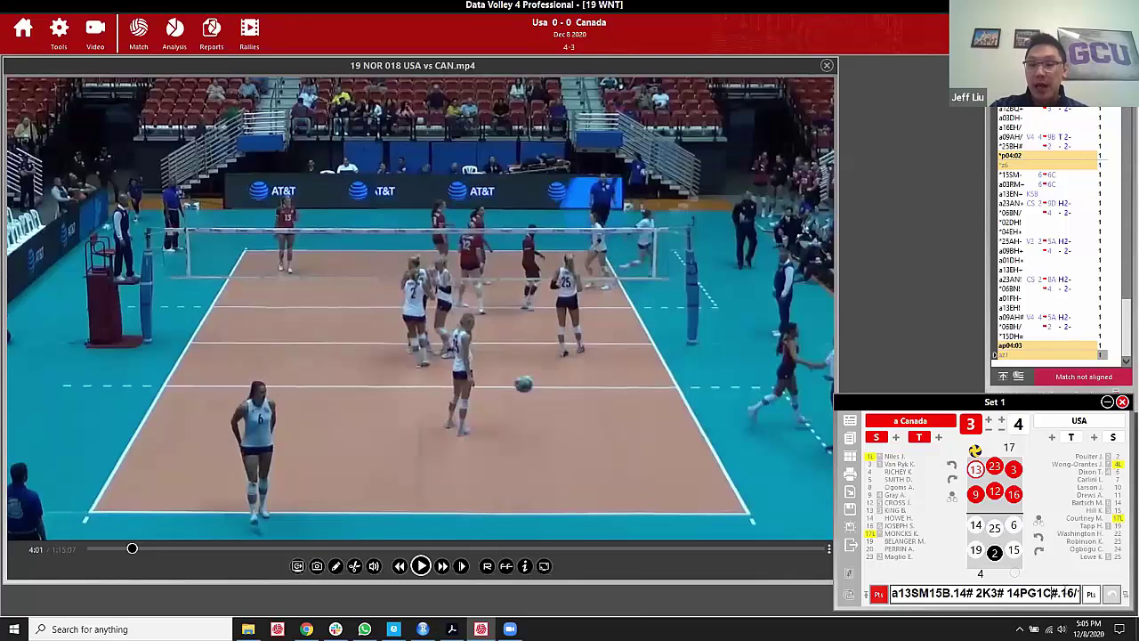
text(1)
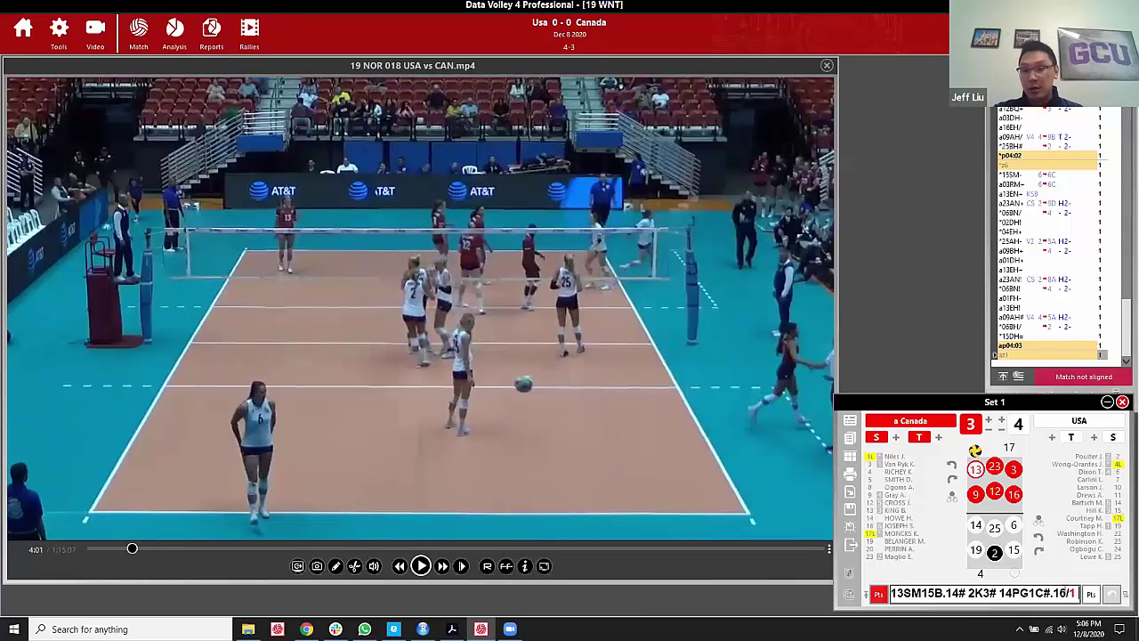
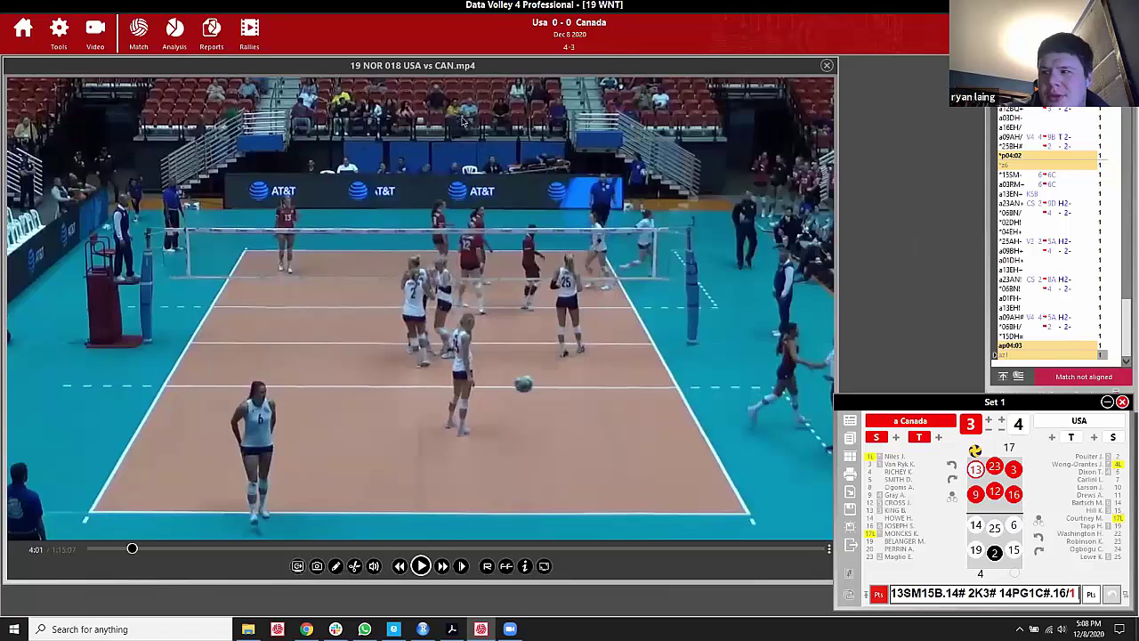
click(430, 69)
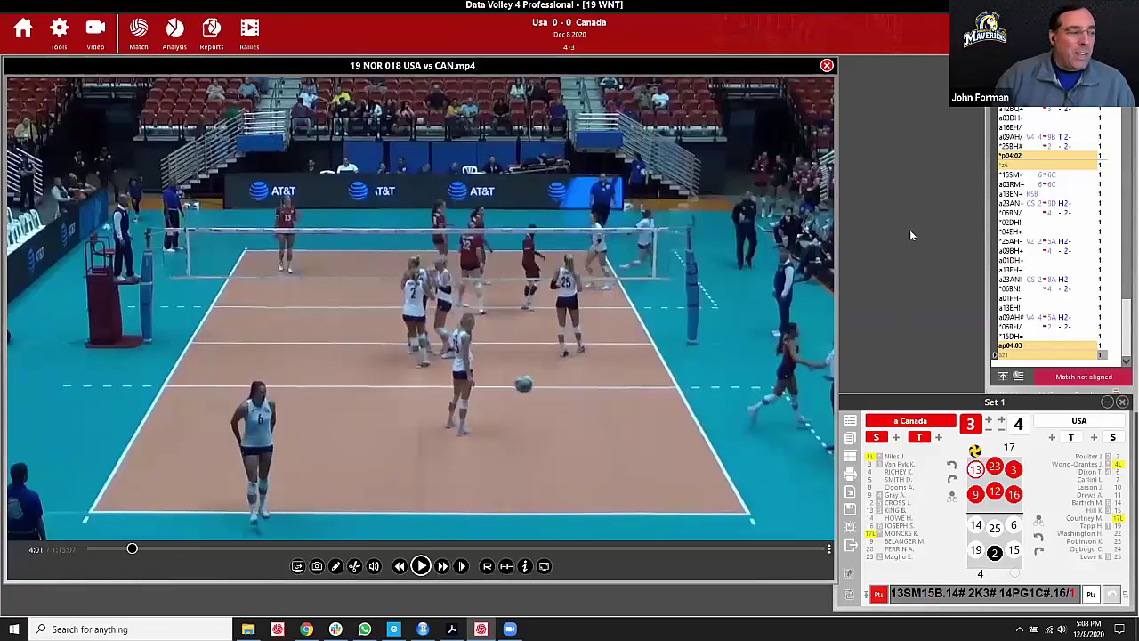
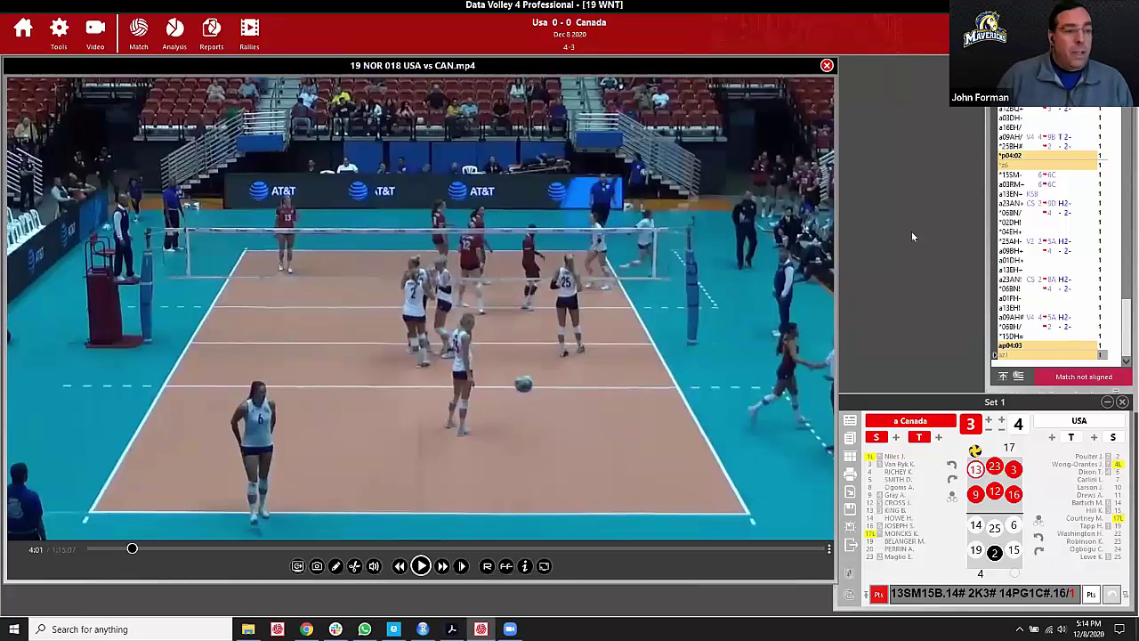
Examine the default skill choices, ball types and serve result in the default scouting options, and leave them without saving.
click(59, 35)
click(54, 72)
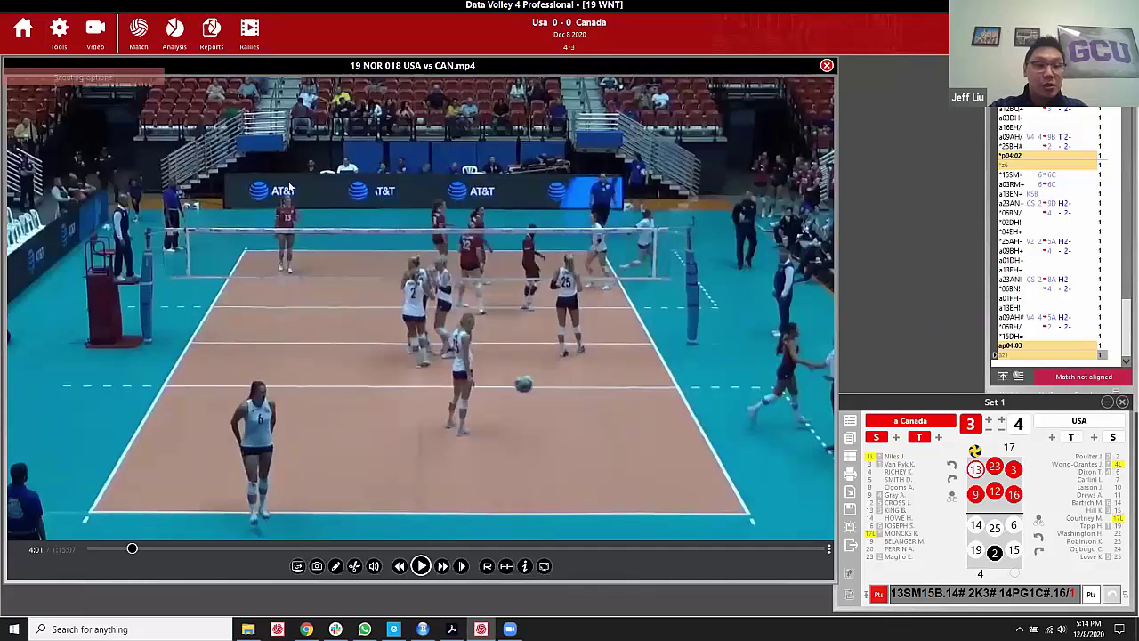
click(436, 204)
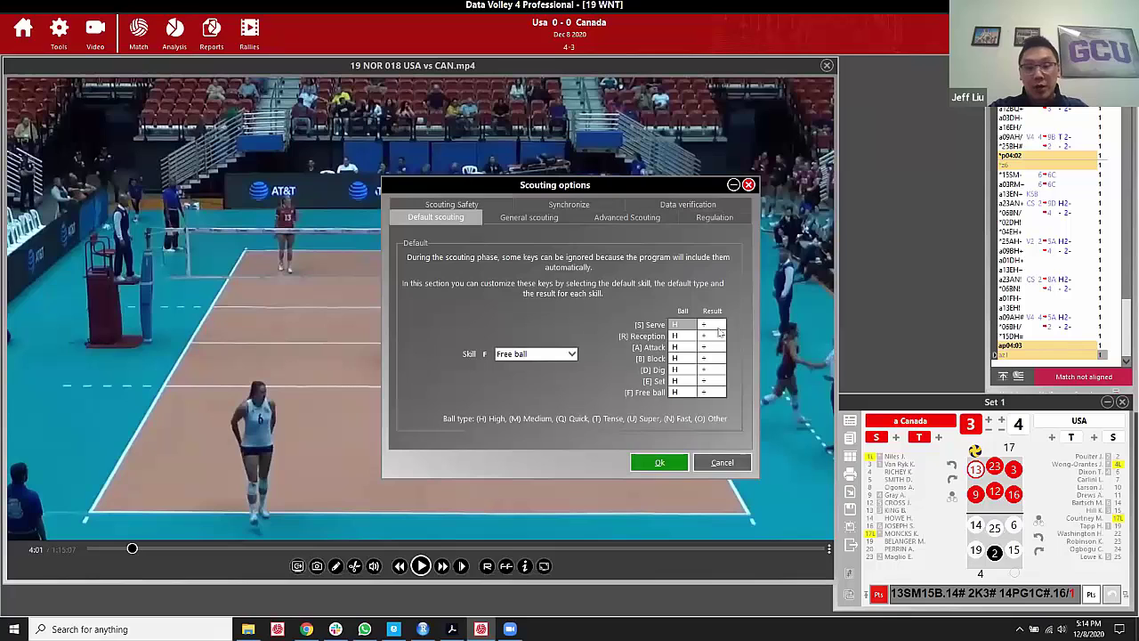
click(557, 356)
click(559, 366)
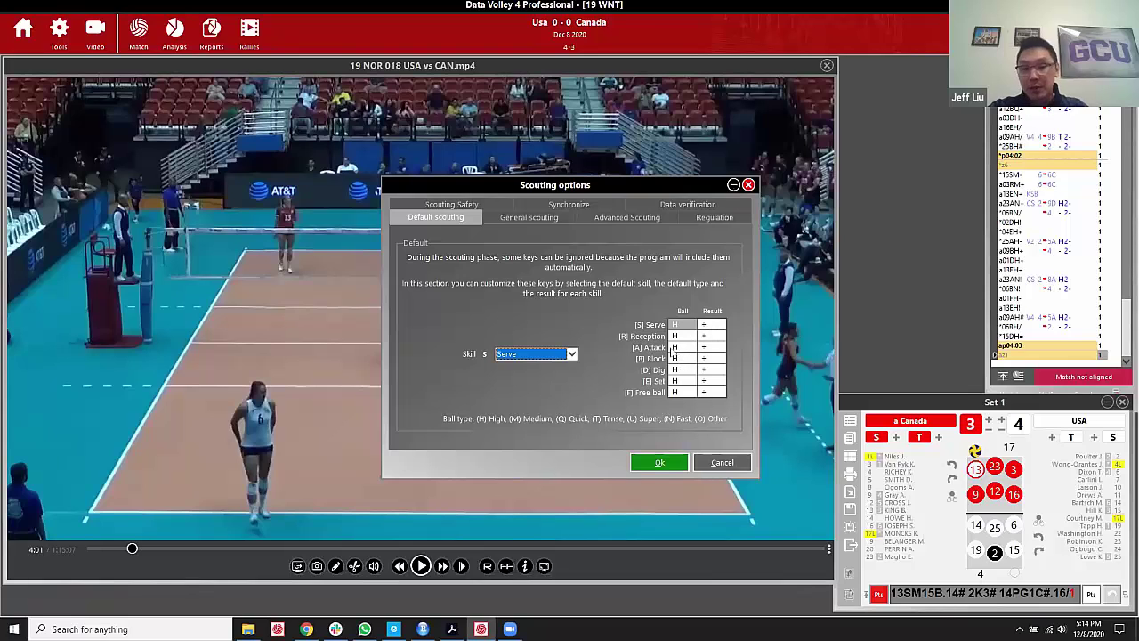
click(569, 360)
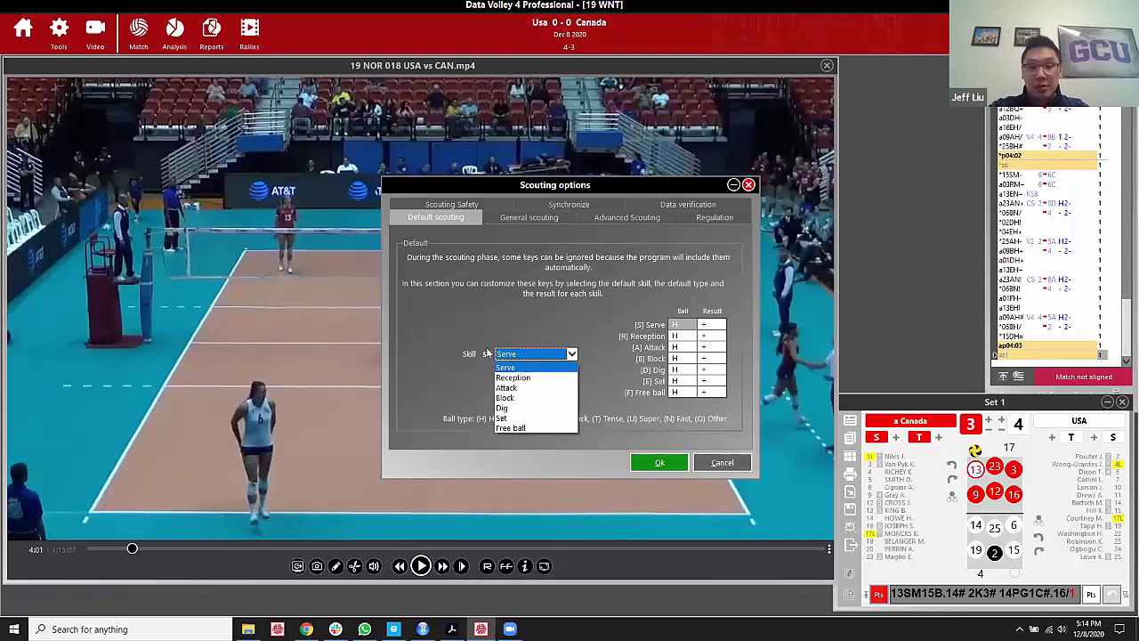
click(530, 352)
click(551, 358)
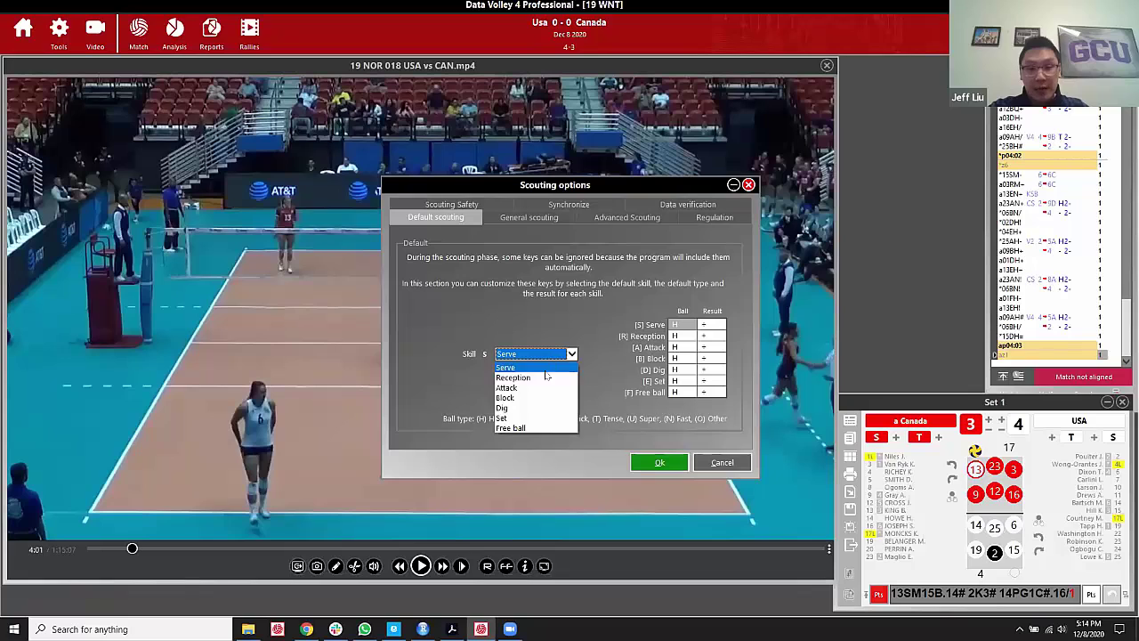
click(536, 428)
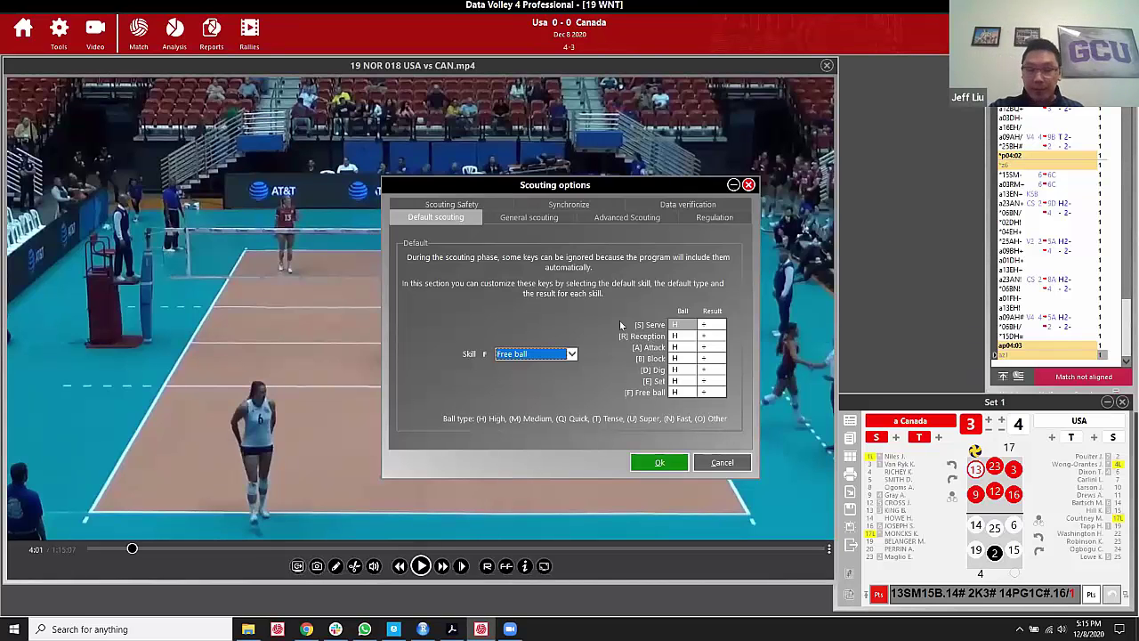
click(708, 325)
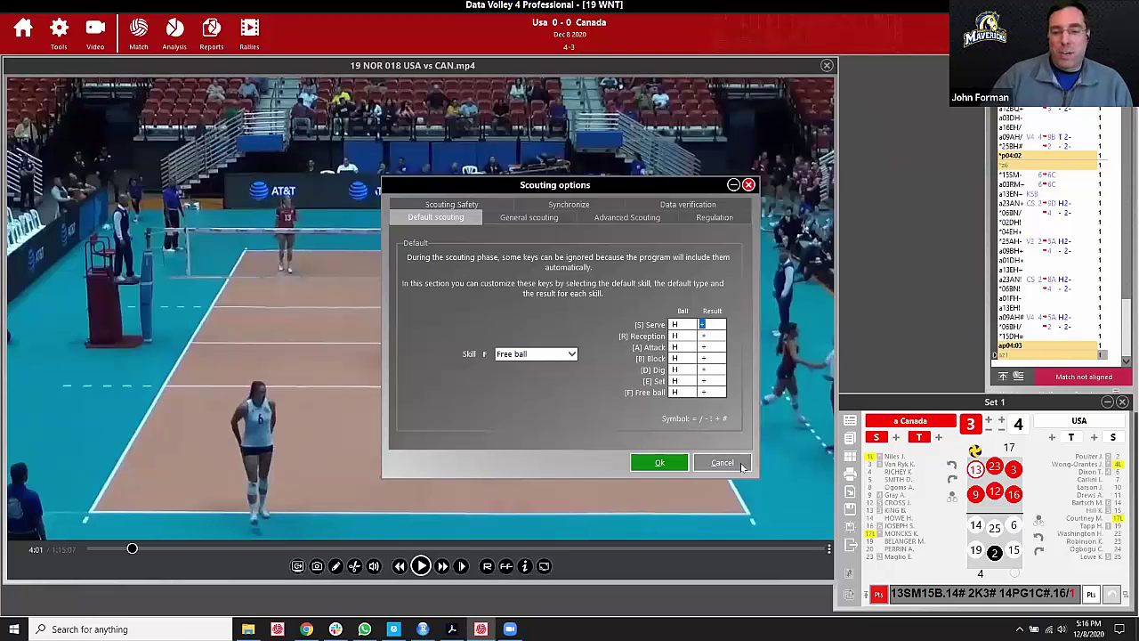
click(739, 463)
Close the match video and reload 19 NOR 018 USA vs CAN.mp4 from the match's video playlist.
drag(1075, 593, 1053, 585)
click(1055, 587)
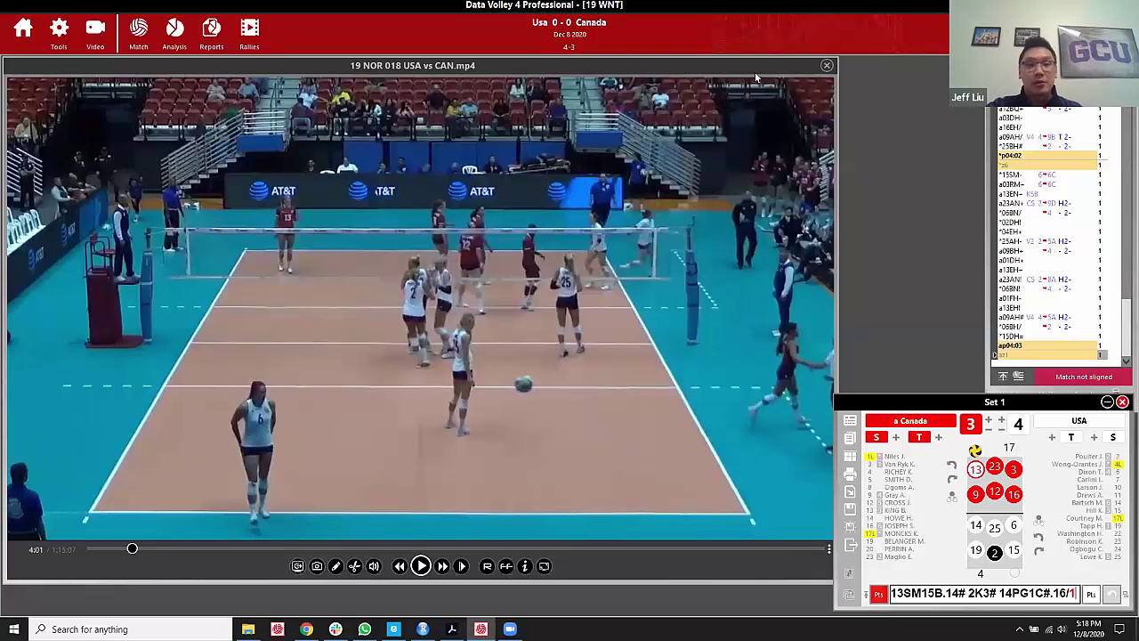
click(826, 65)
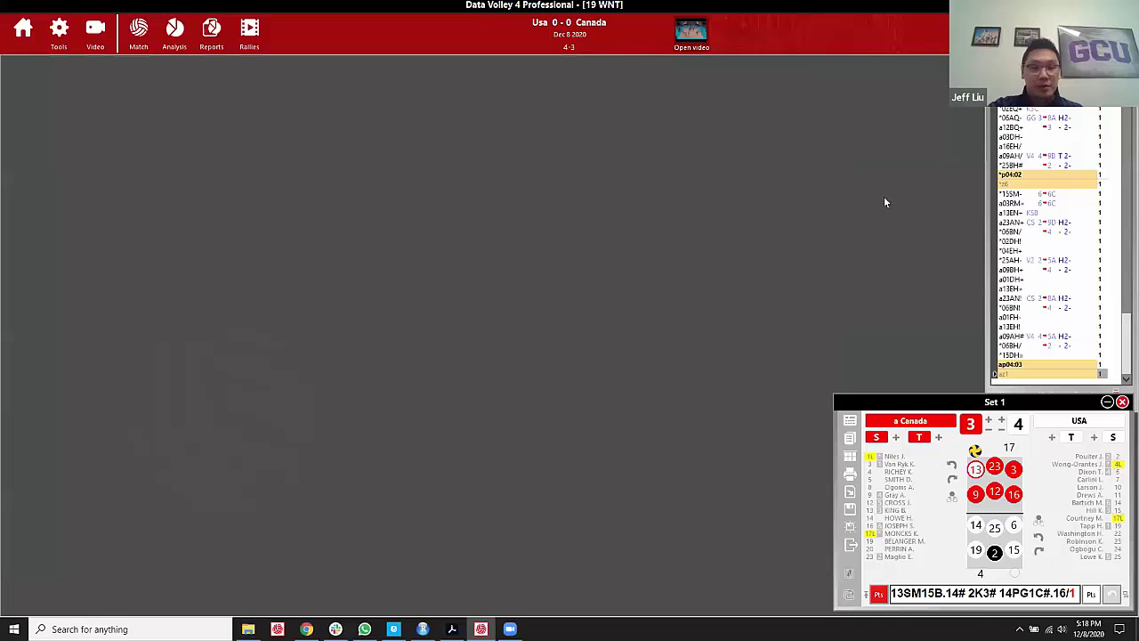
click(139, 35)
click(221, 114)
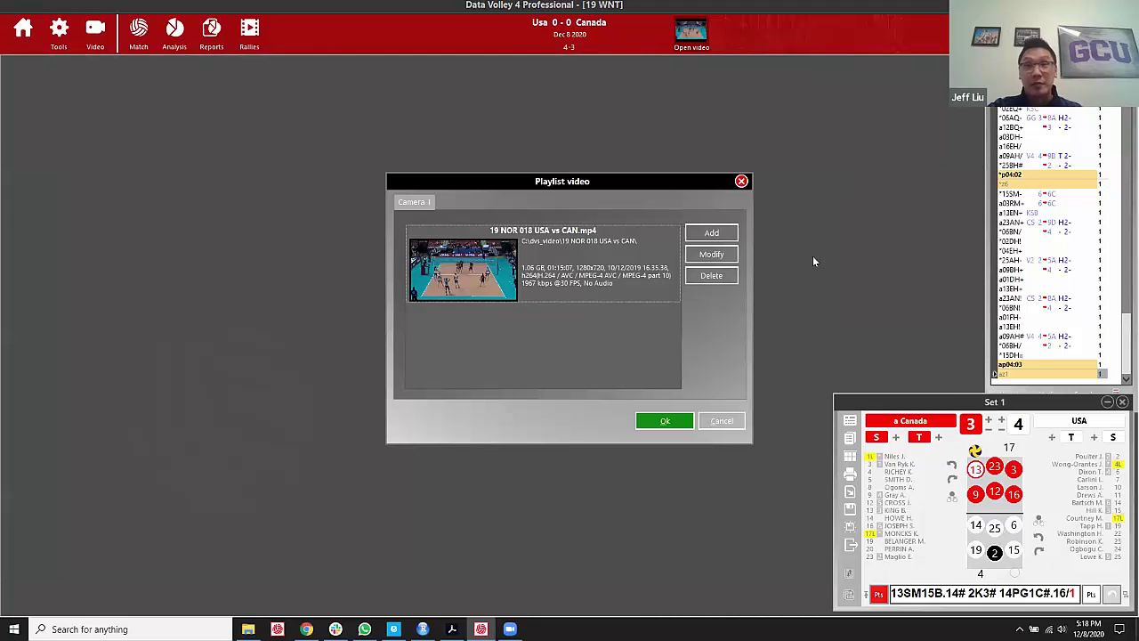
click(663, 421)
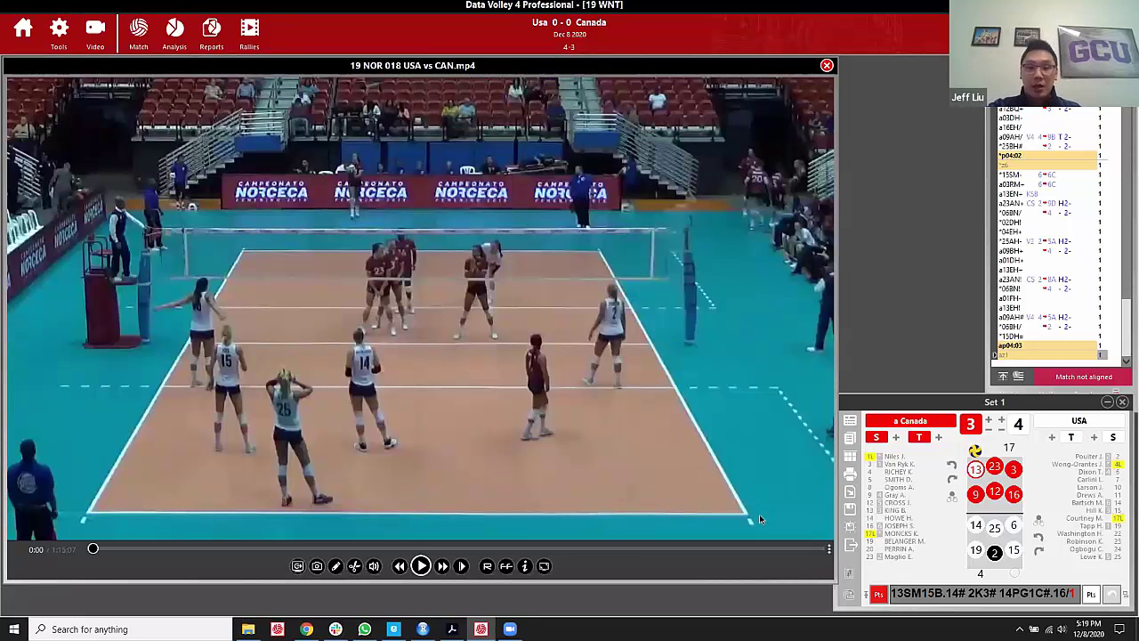
Look through the list of saved analysis worksheets without opening one.
click(985, 593)
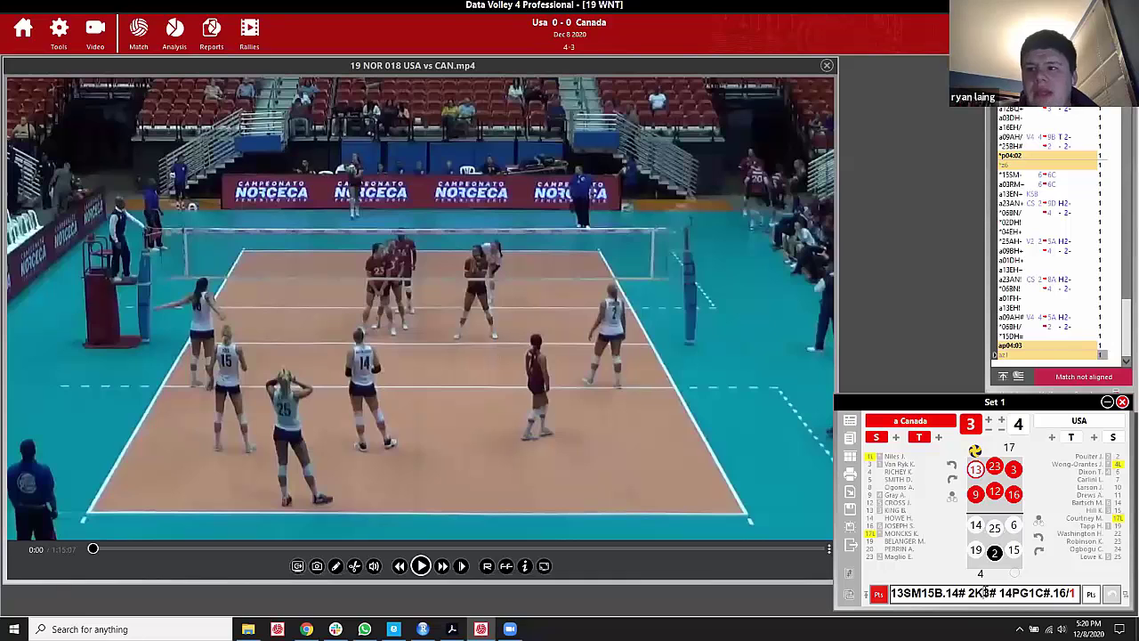
click(683, 582)
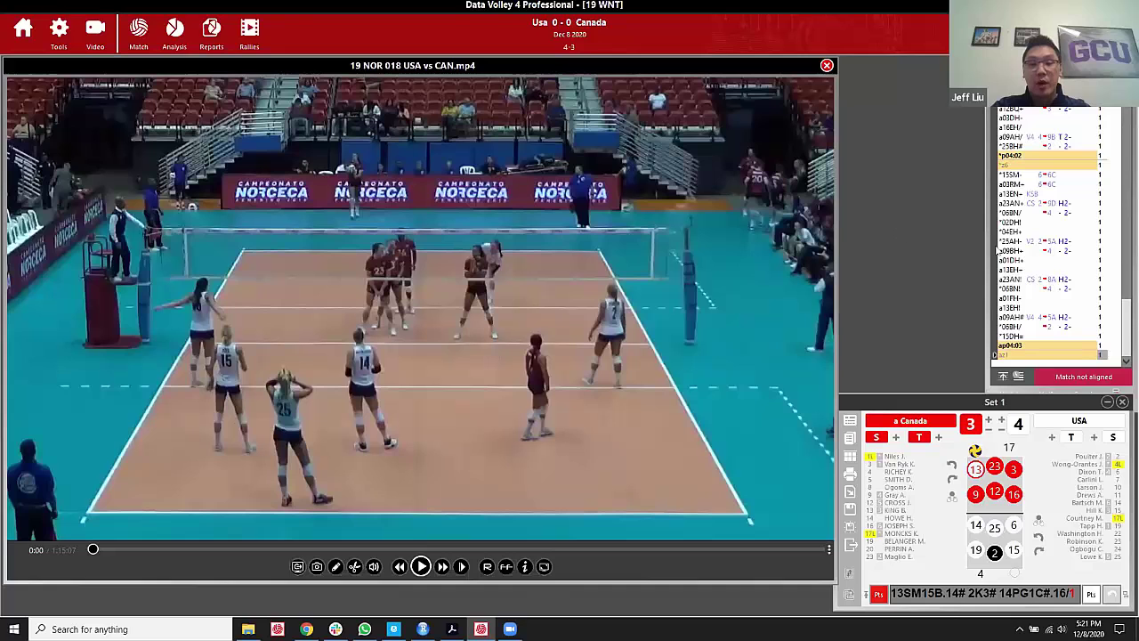
click(167, 29)
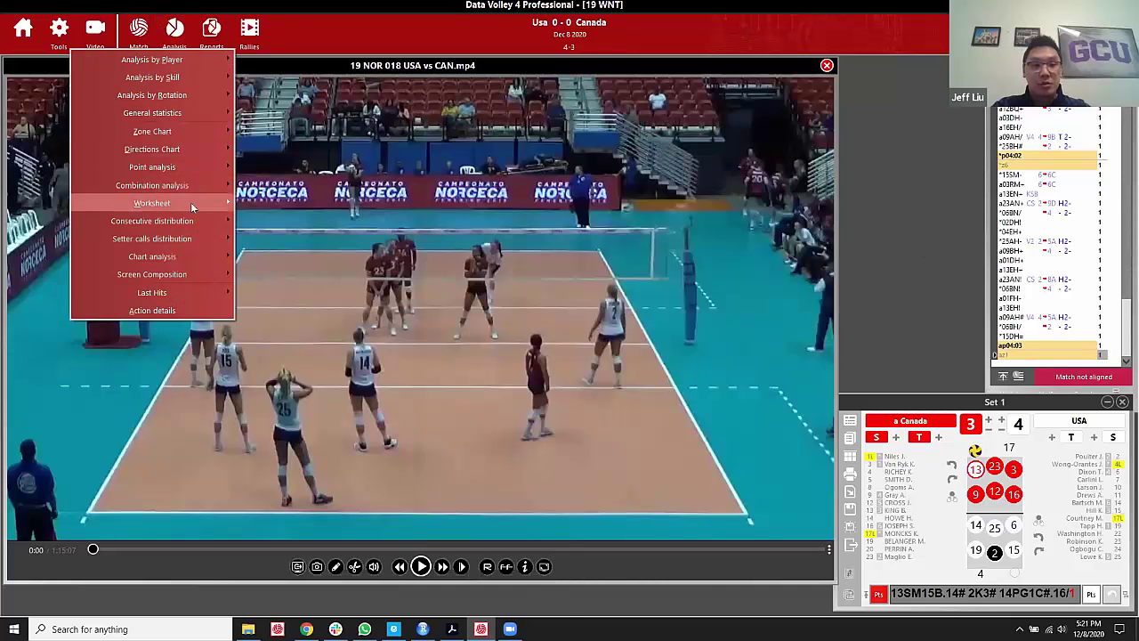
mouse_move(190, 202)
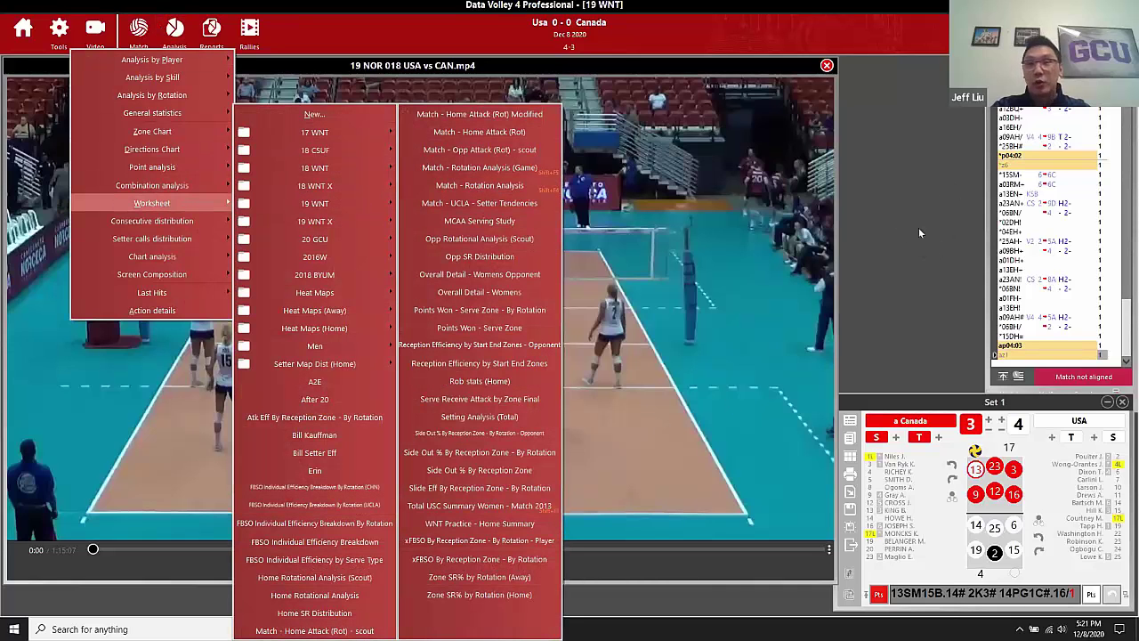
click(914, 230)
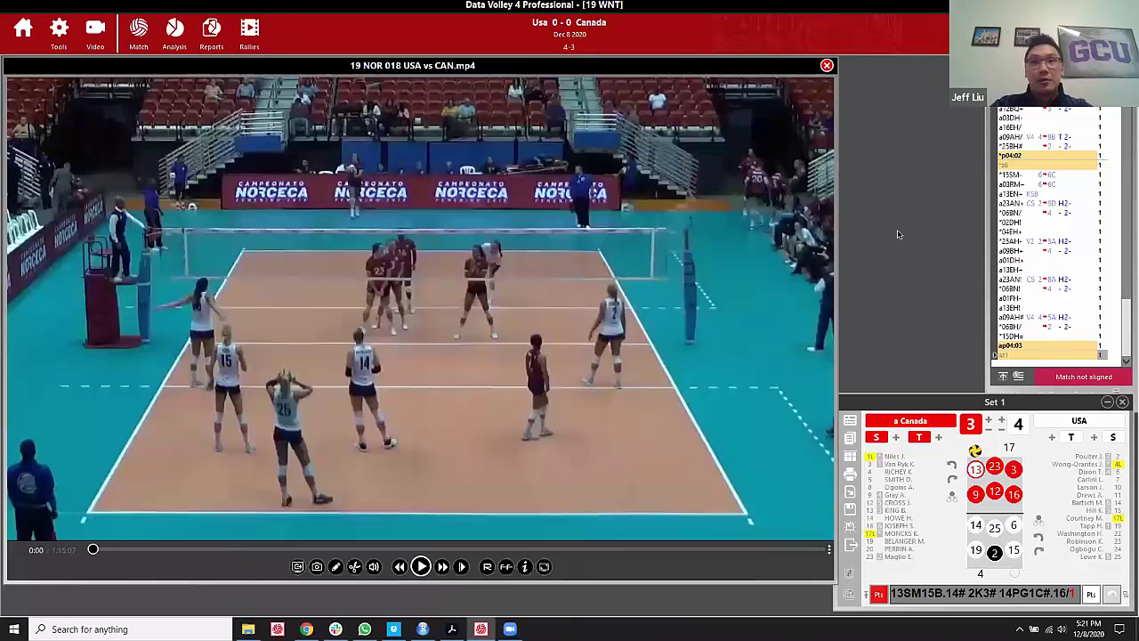
Open an untitled Analysis by Skill table for USA with player and skill detail.
click(134, 33)
click(184, 39)
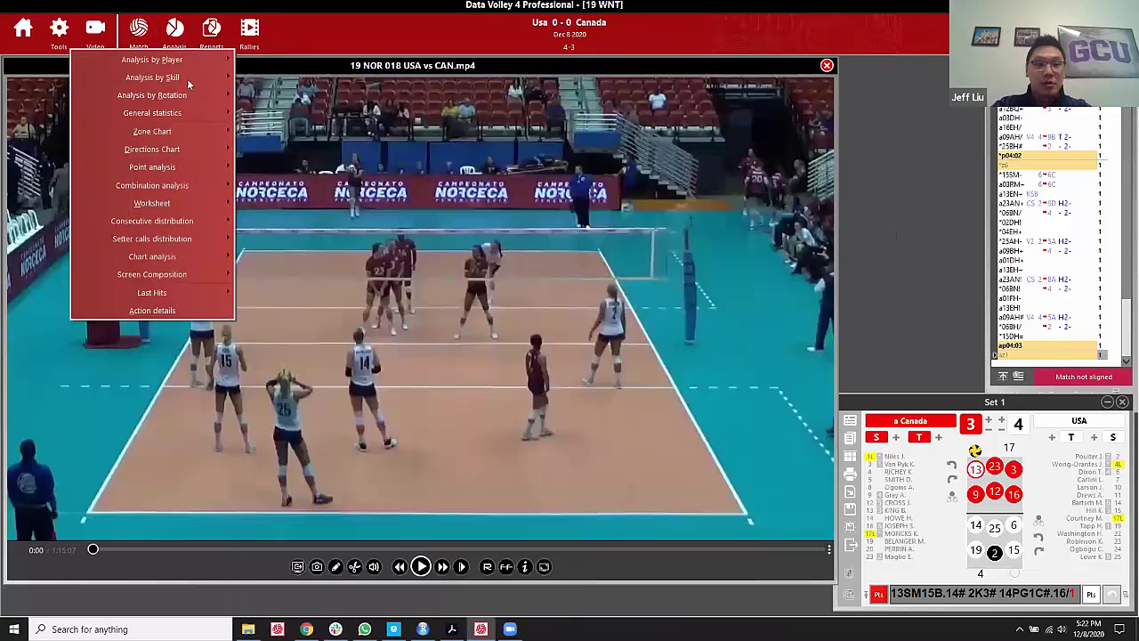
mouse_move(191, 77)
key(Escape)
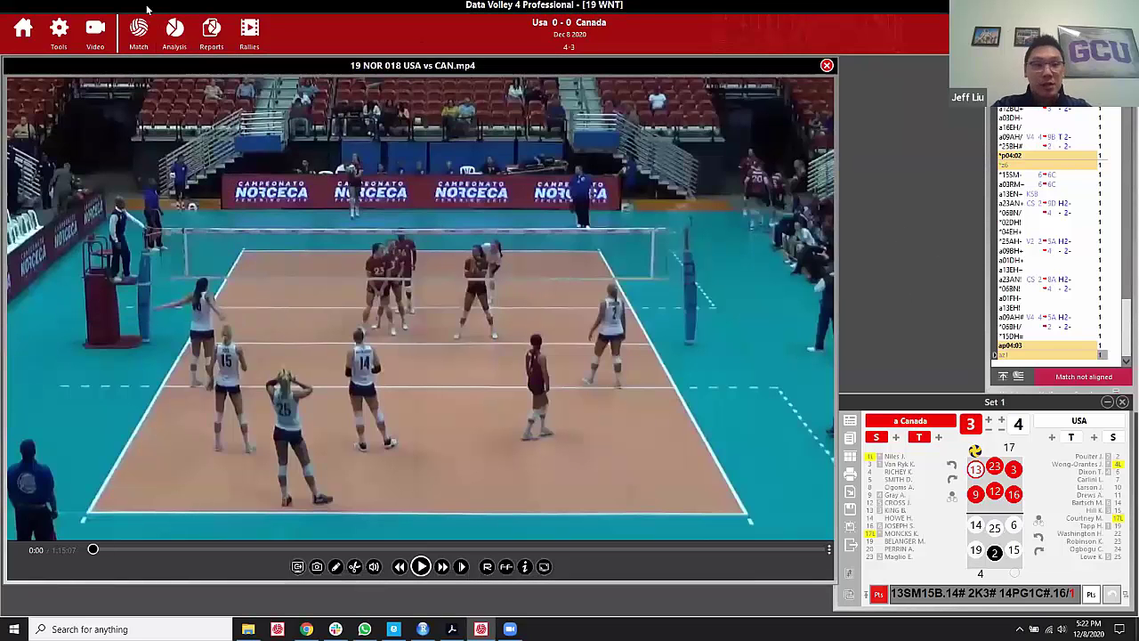
click(142, 36)
click(172, 31)
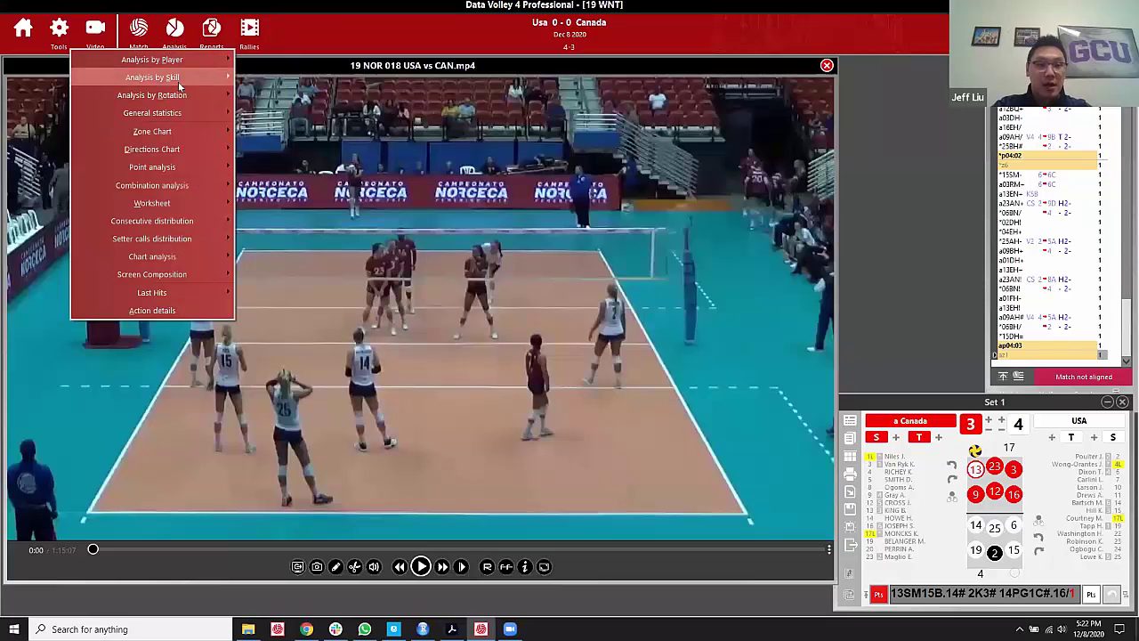
key(Escape)
click(411, 251)
click(432, 259)
click(436, 255)
click(437, 255)
click(587, 441)
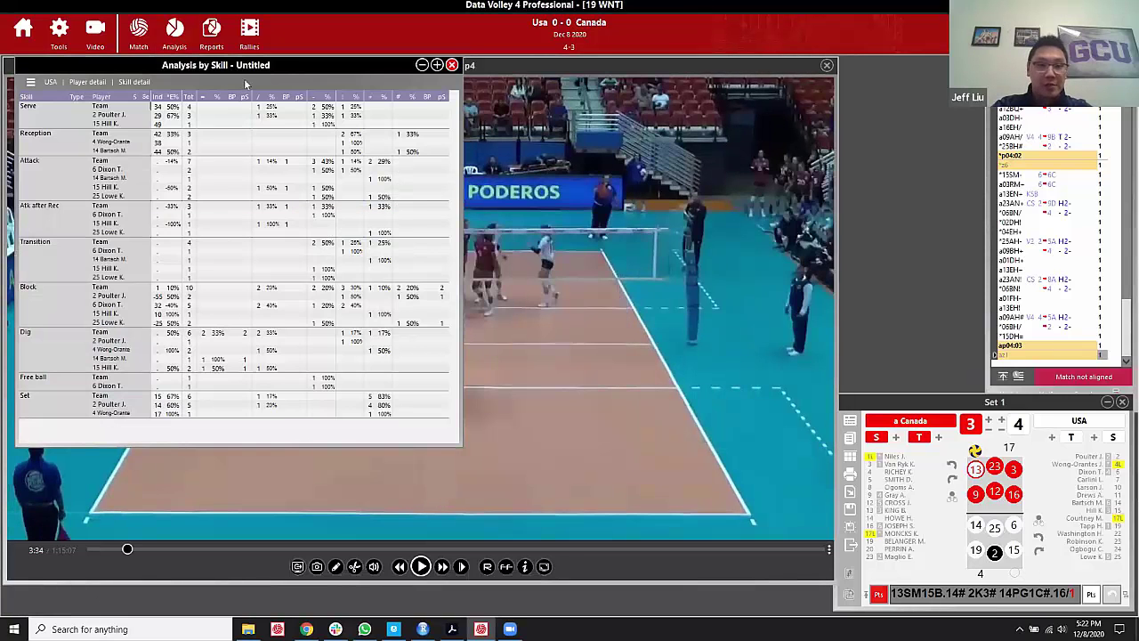
Move the skill analysis over the video, inspect player 14's reception efficiency, and close the table.
drag(229, 70, 321, 128)
click(294, 209)
click(267, 209)
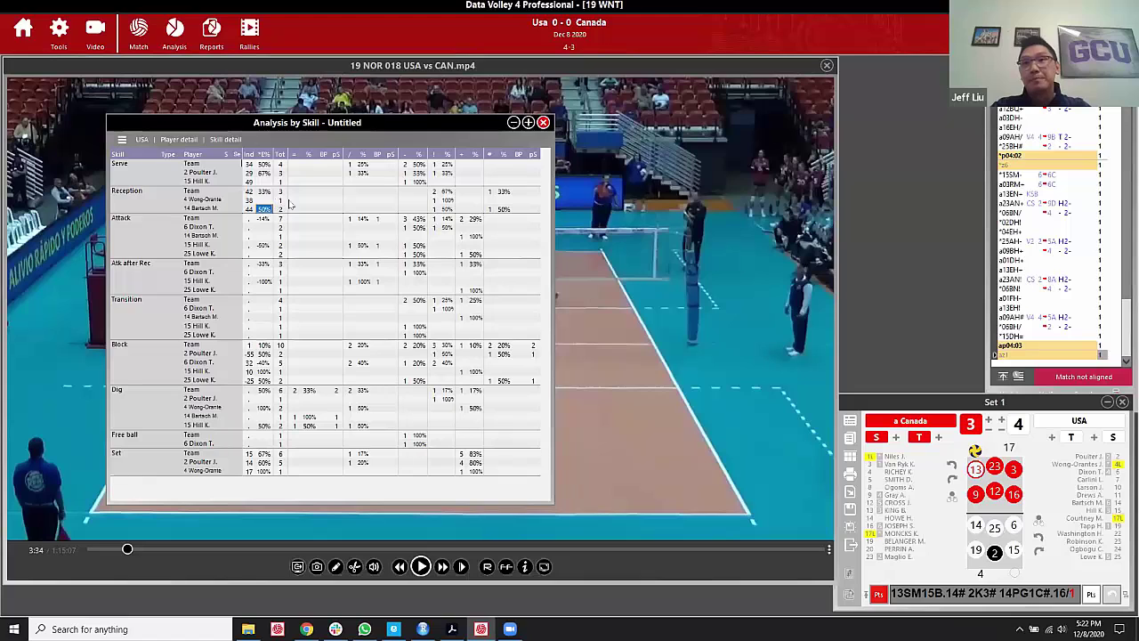
click(544, 122)
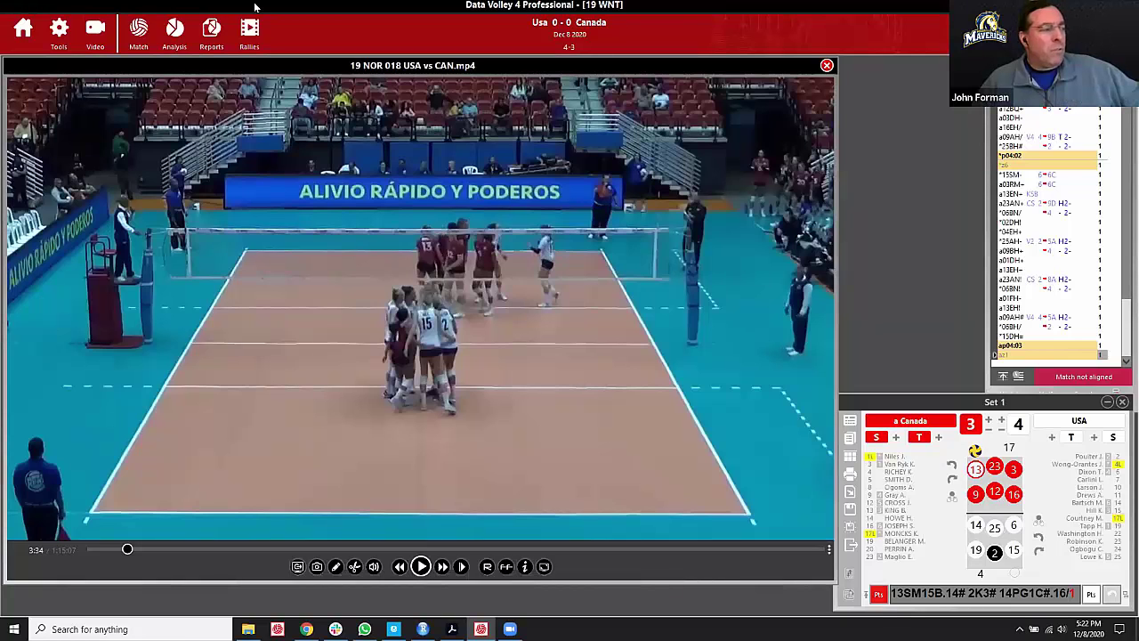
Close the USA vs Canada scouting without saving the changes, and open the China 1-3 Russia match.
click(23, 28)
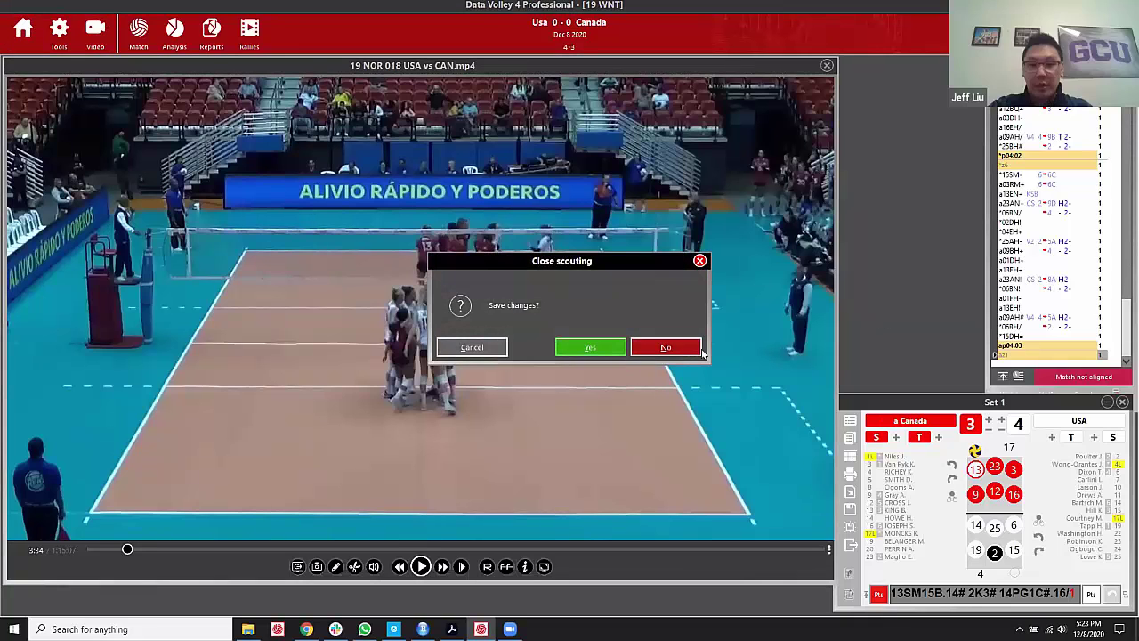
click(684, 348)
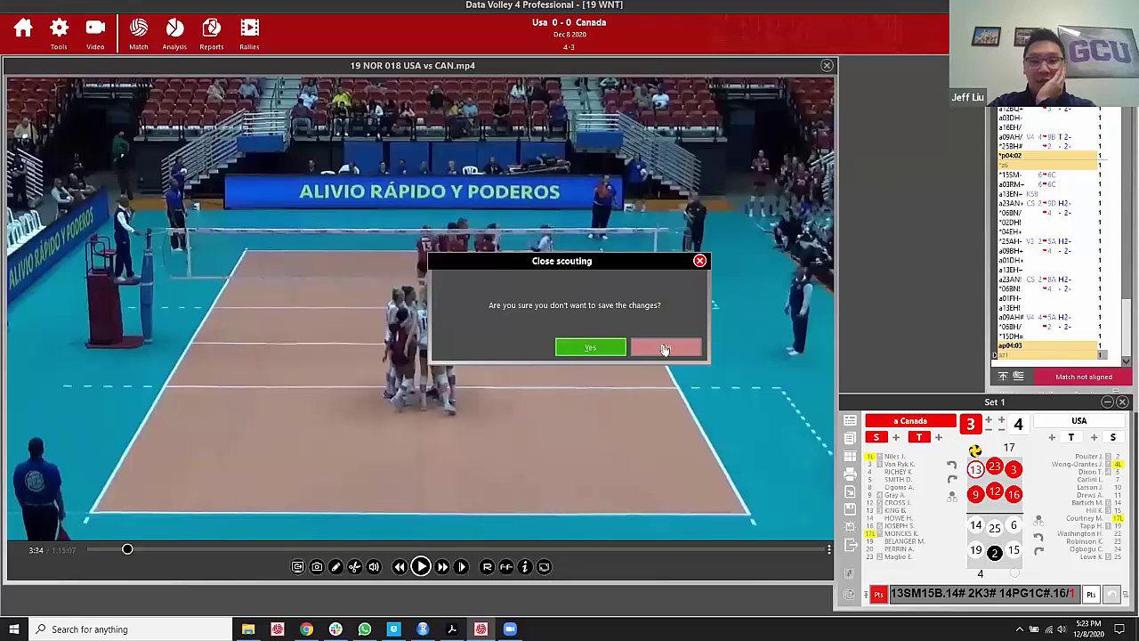
click(592, 349)
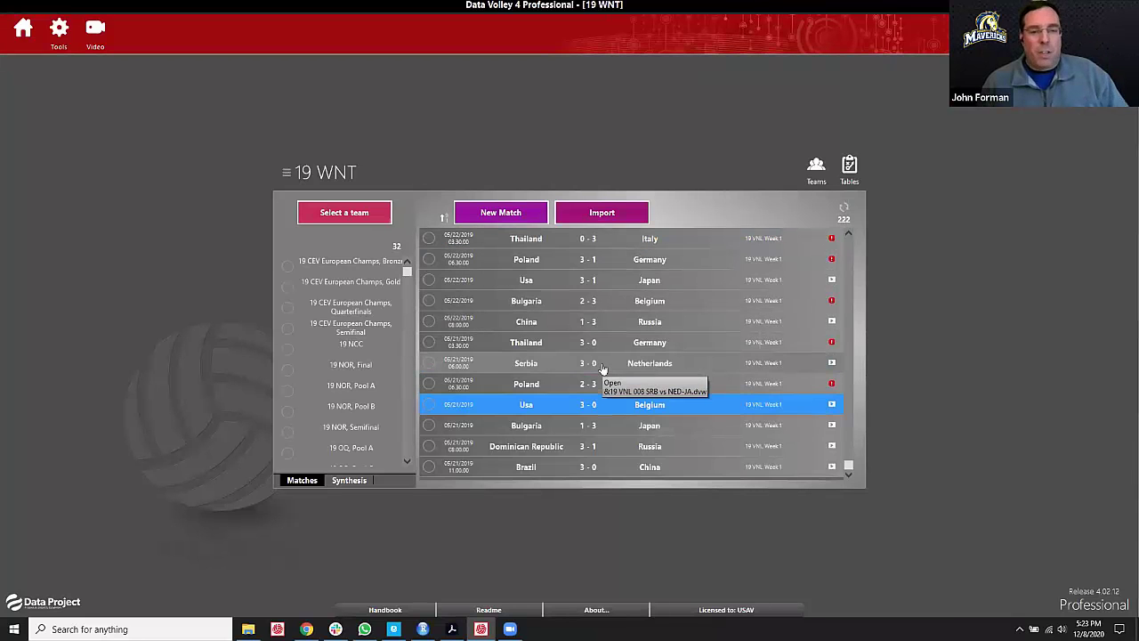
double_click(601, 323)
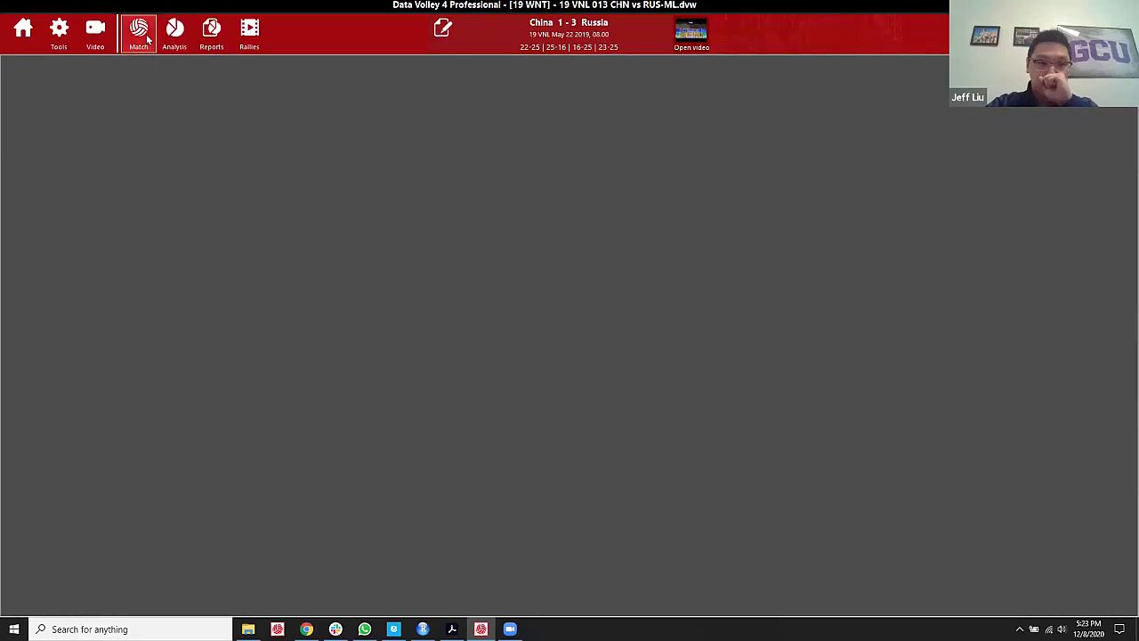
Process a new direction chart of attack after reception for China's player 2, with single court turned off.
click(175, 30)
mouse_move(197, 144)
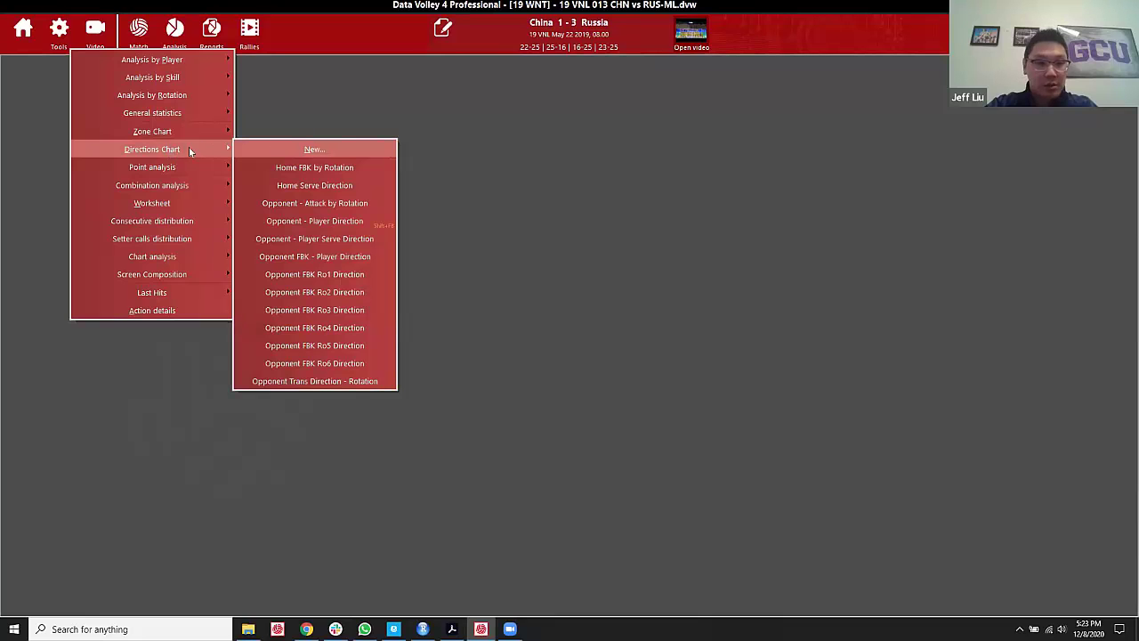
click(315, 148)
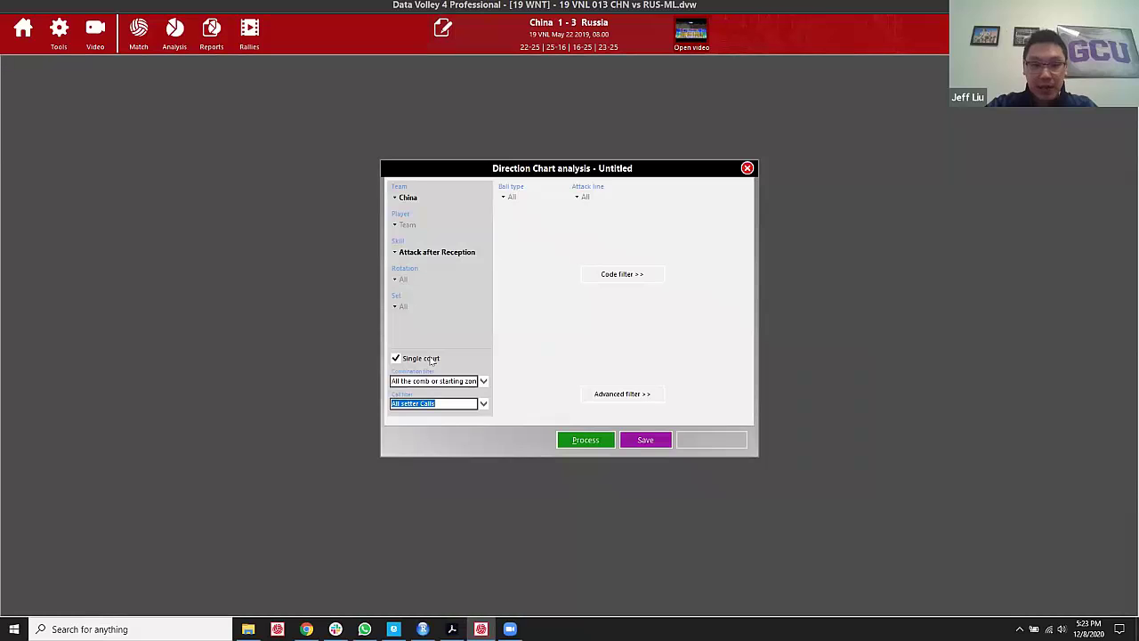
click(428, 230)
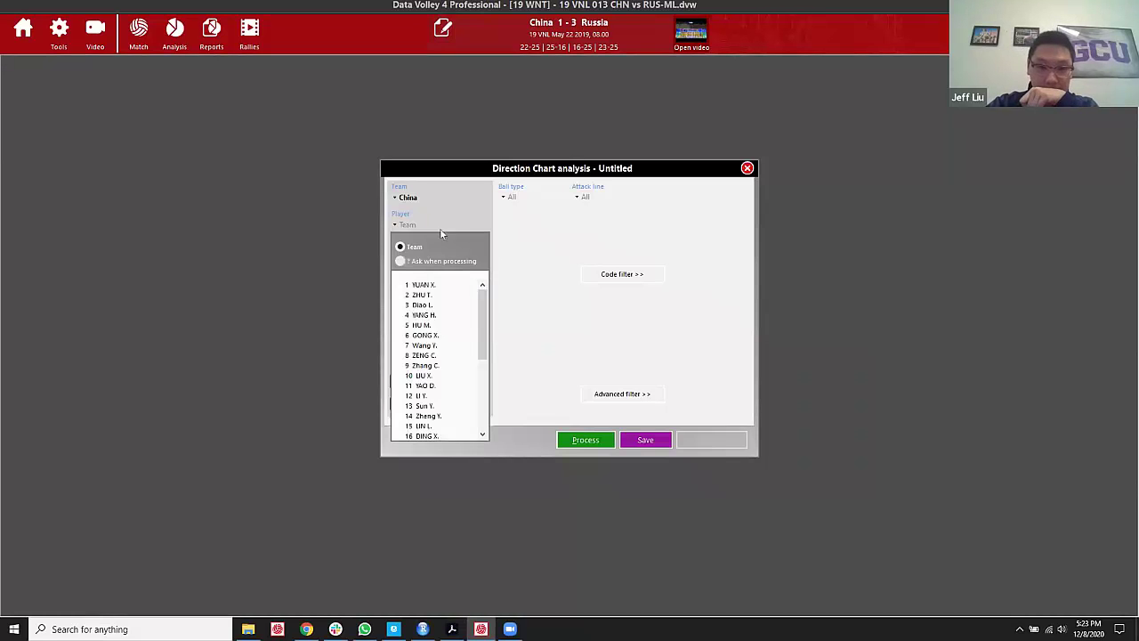
click(441, 294)
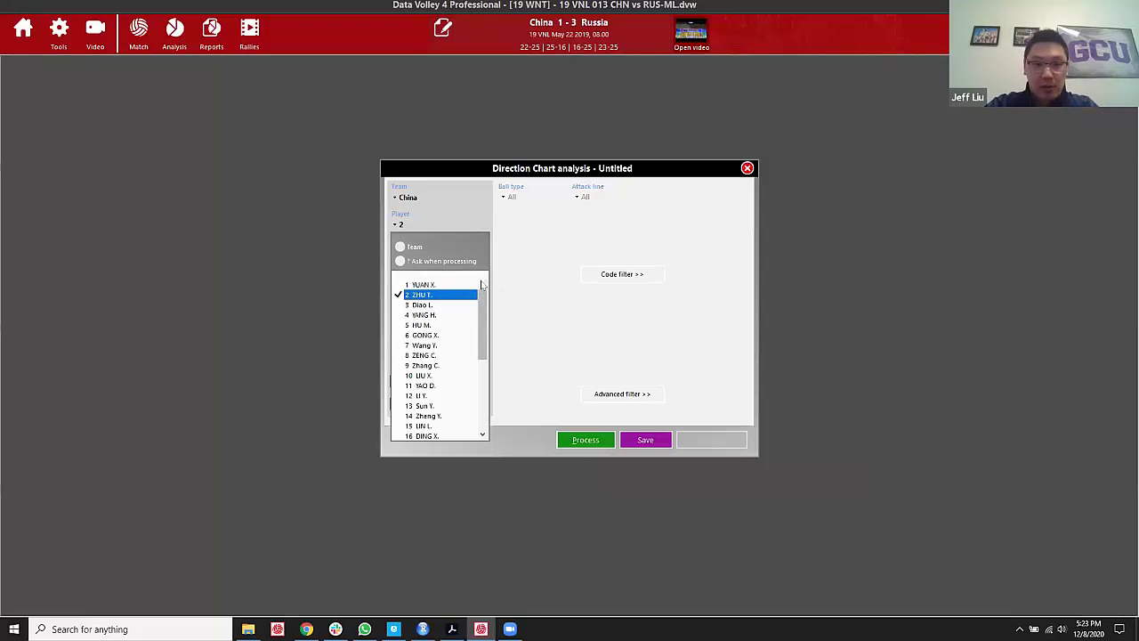
click(602, 440)
right_click(285, 196)
click(304, 201)
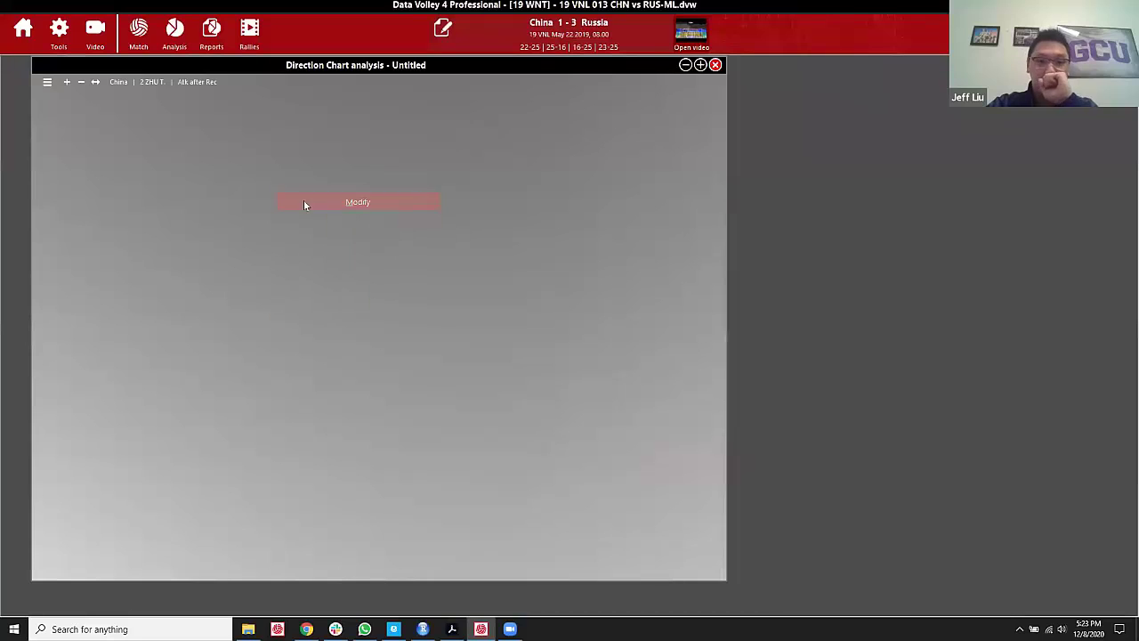
click(748, 168)
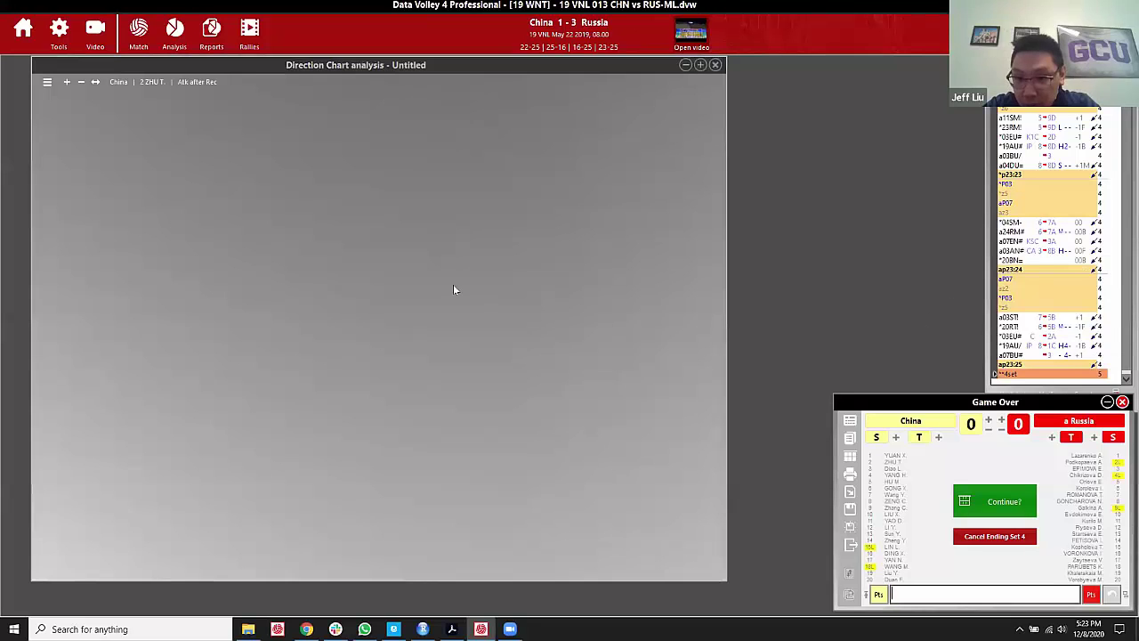
Check in China's players list which players took part in each set, and close the list.
click(440, 249)
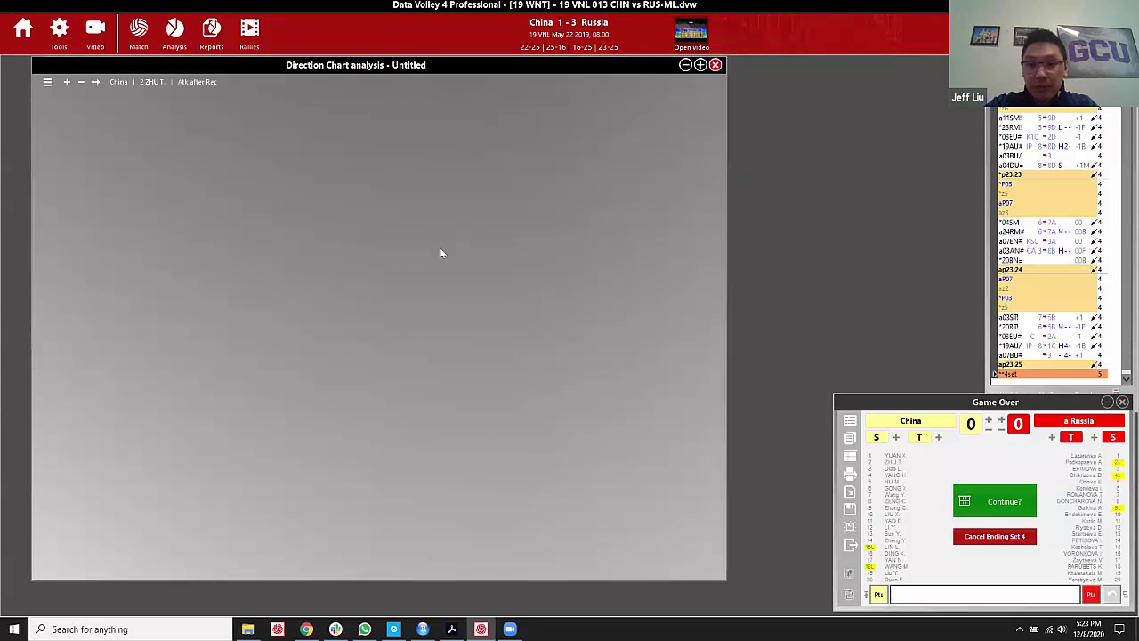
click(850, 438)
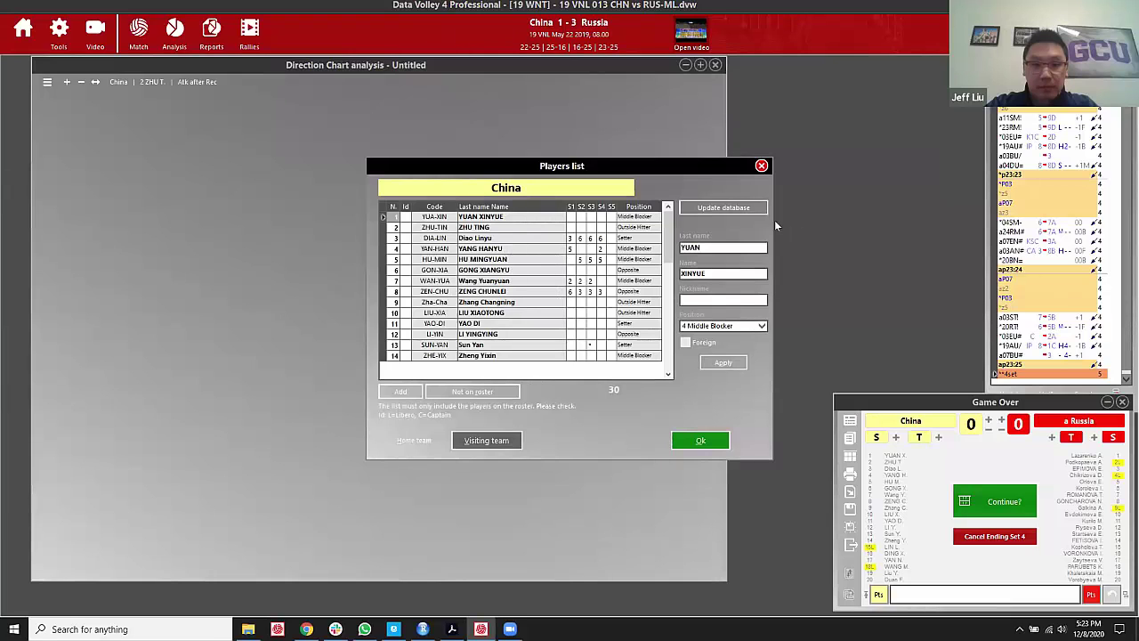
click(762, 166)
click(589, 346)
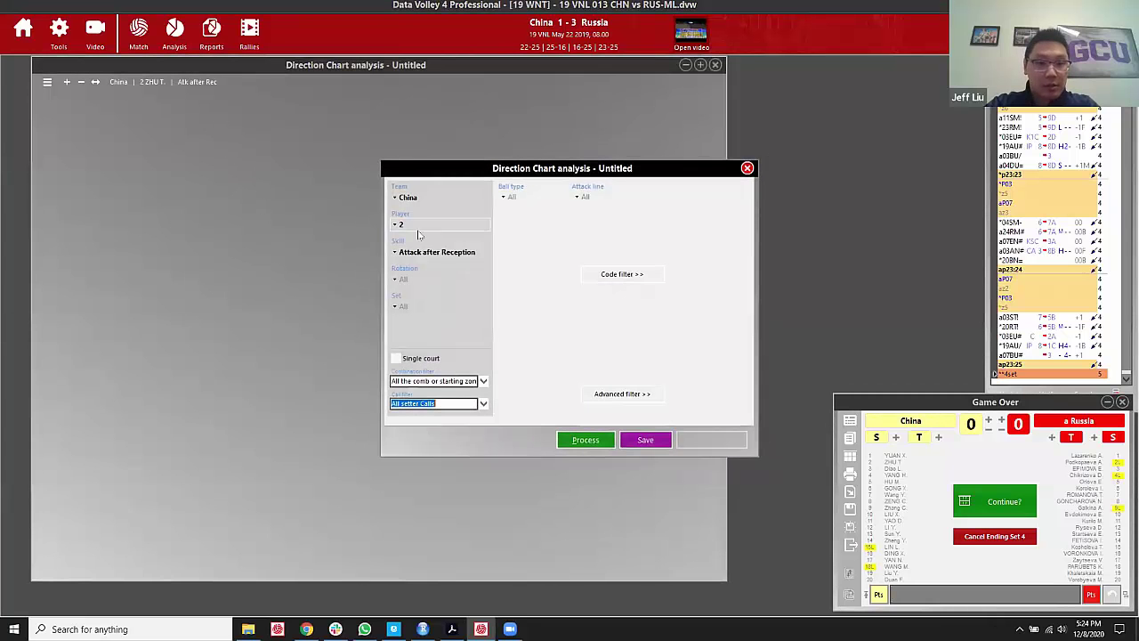
Change the direction chart's player to China's number 8 and process it again.
click(418, 224)
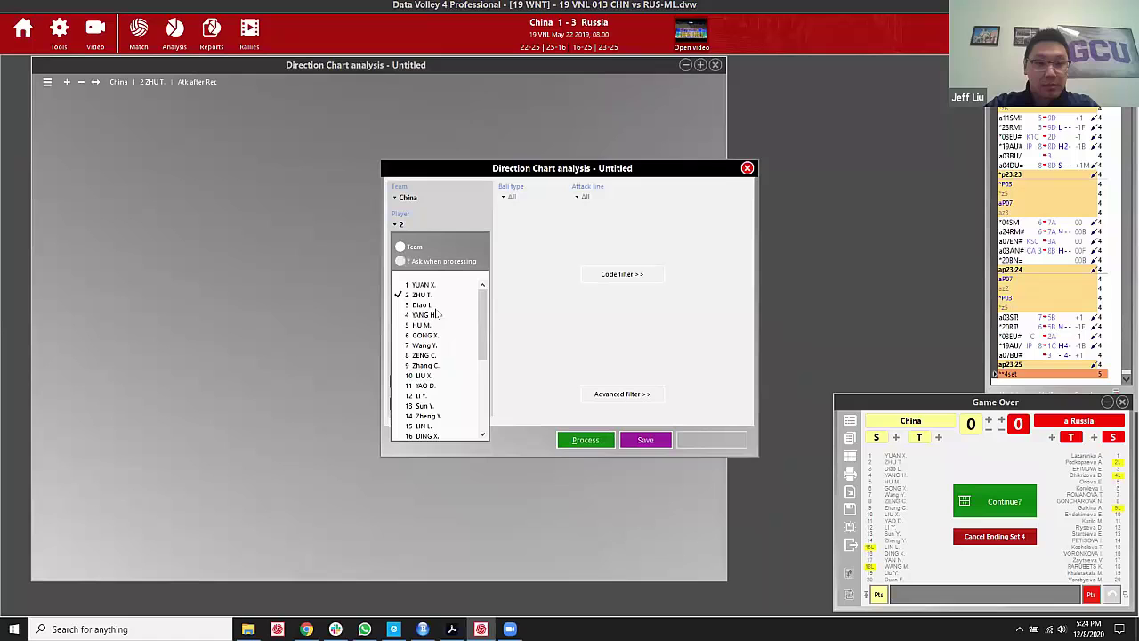
click(425, 355)
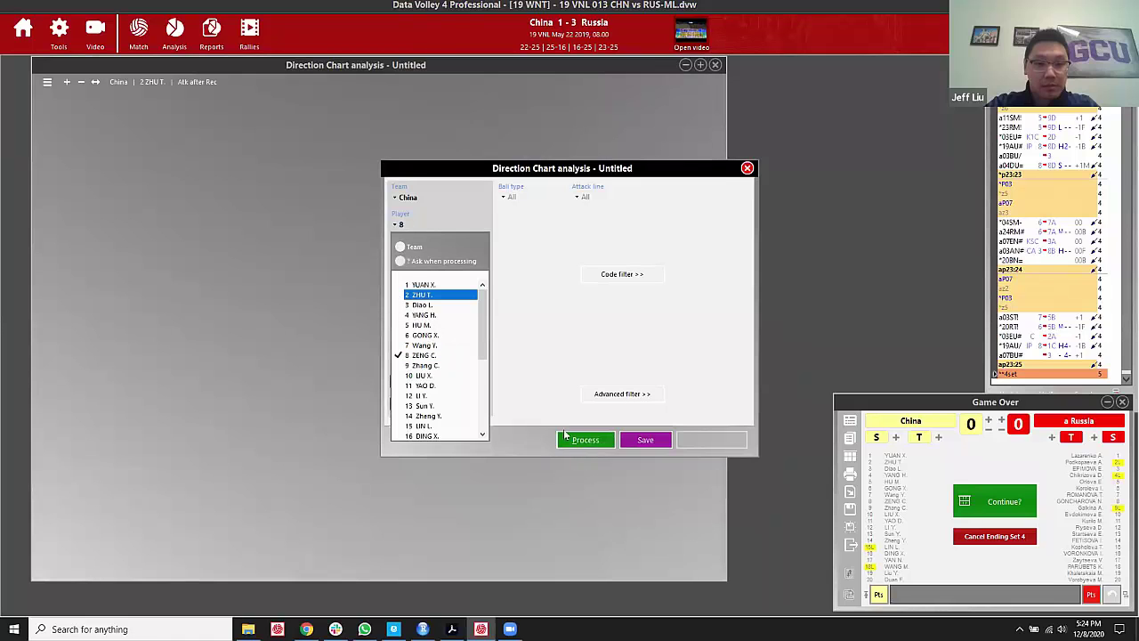
click(566, 436)
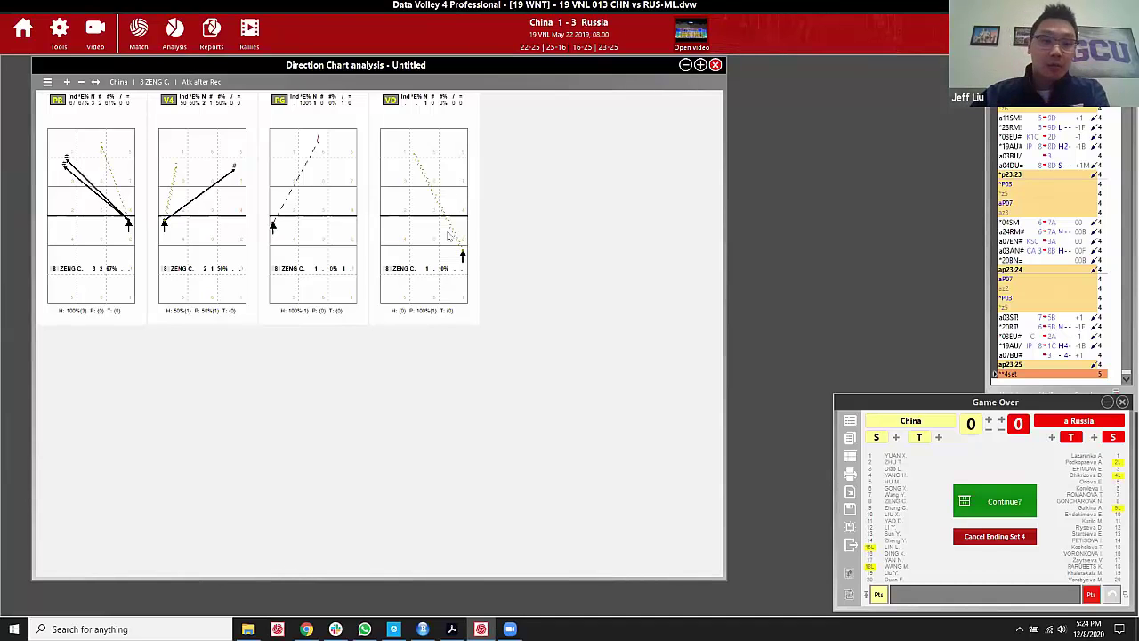
Change the skill of player 8's direction chart to Attack and process it again.
click(201, 99)
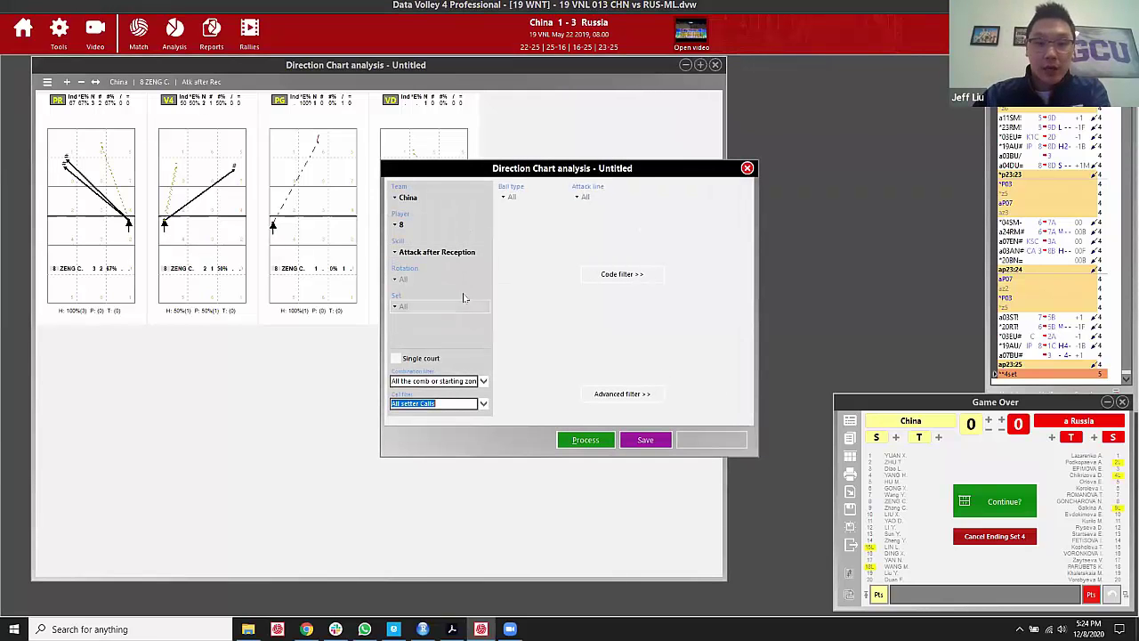
click(444, 256)
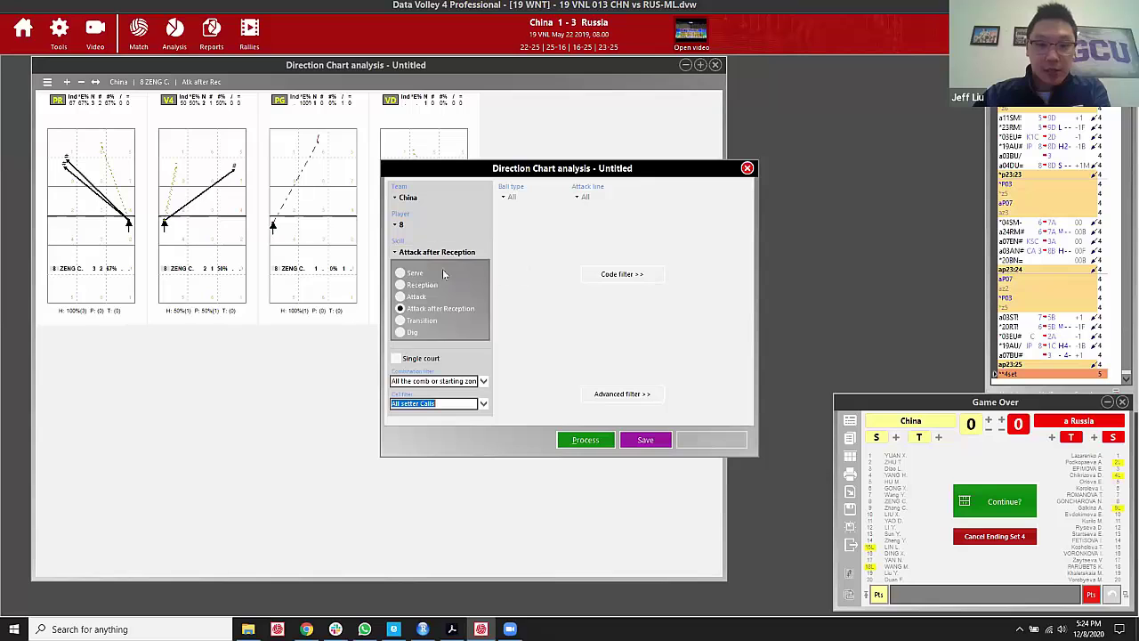
click(419, 296)
click(596, 441)
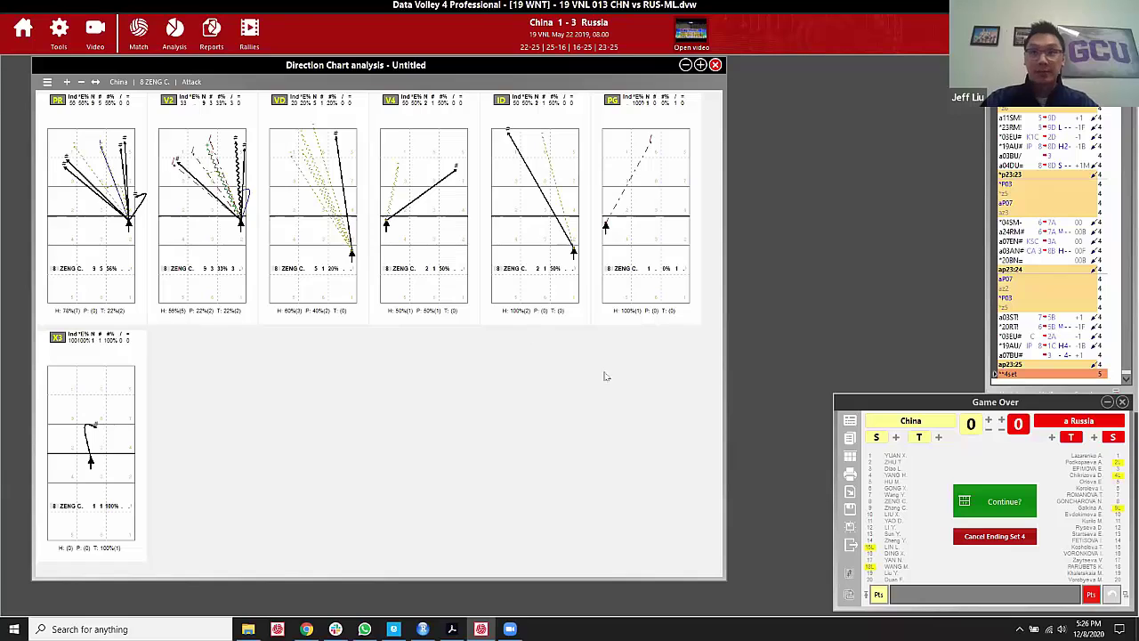
right_click(261, 80)
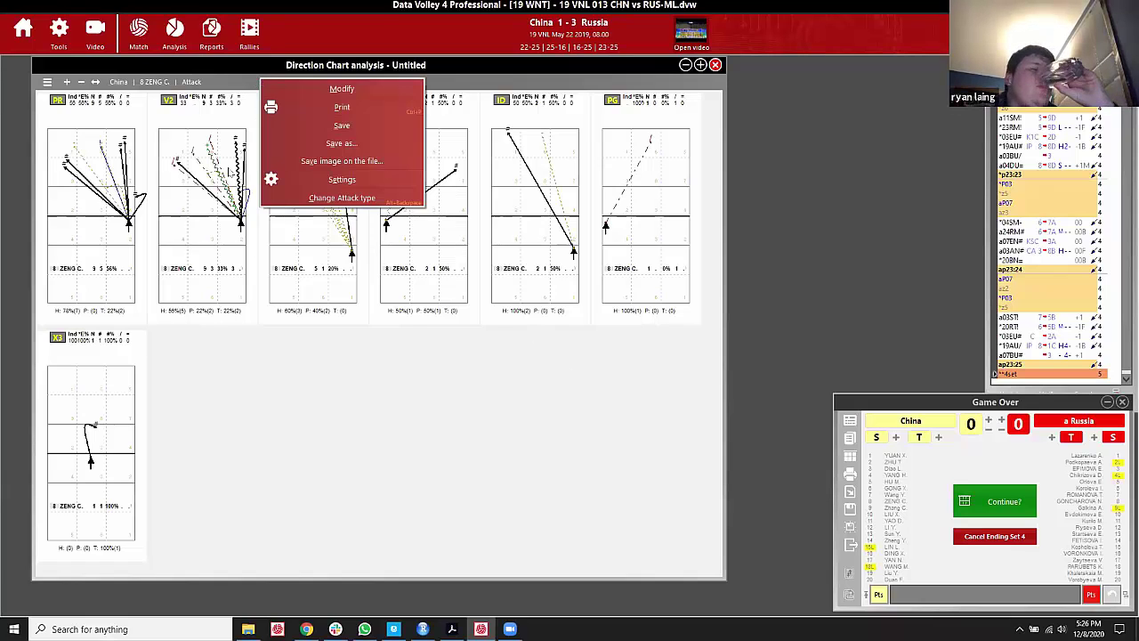
click(418, 410)
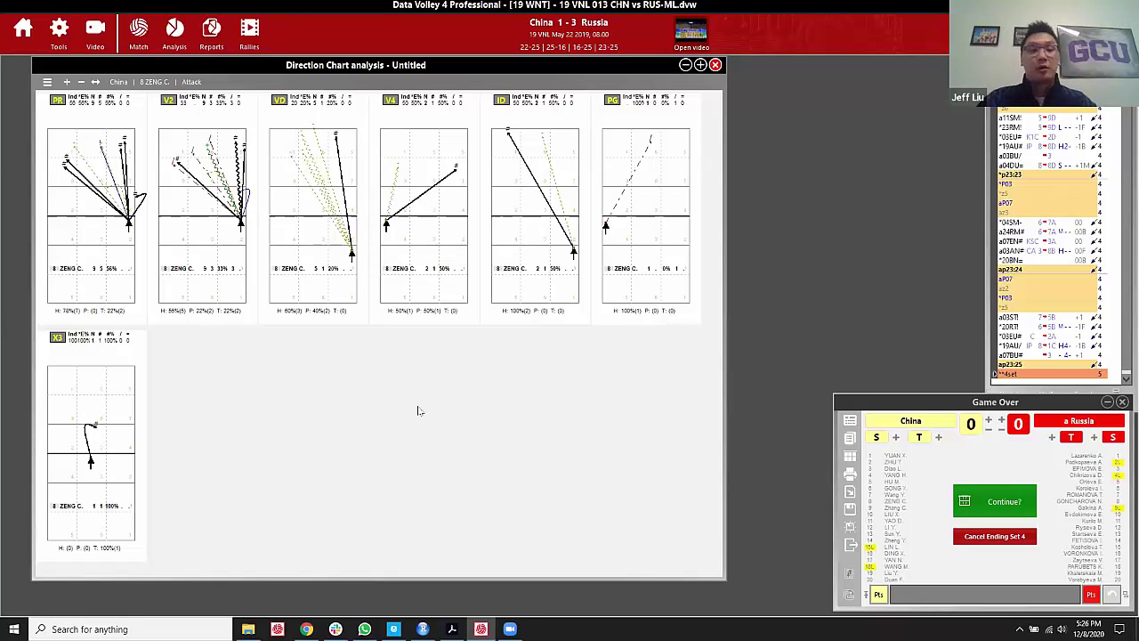
click(59, 34)
click(665, 359)
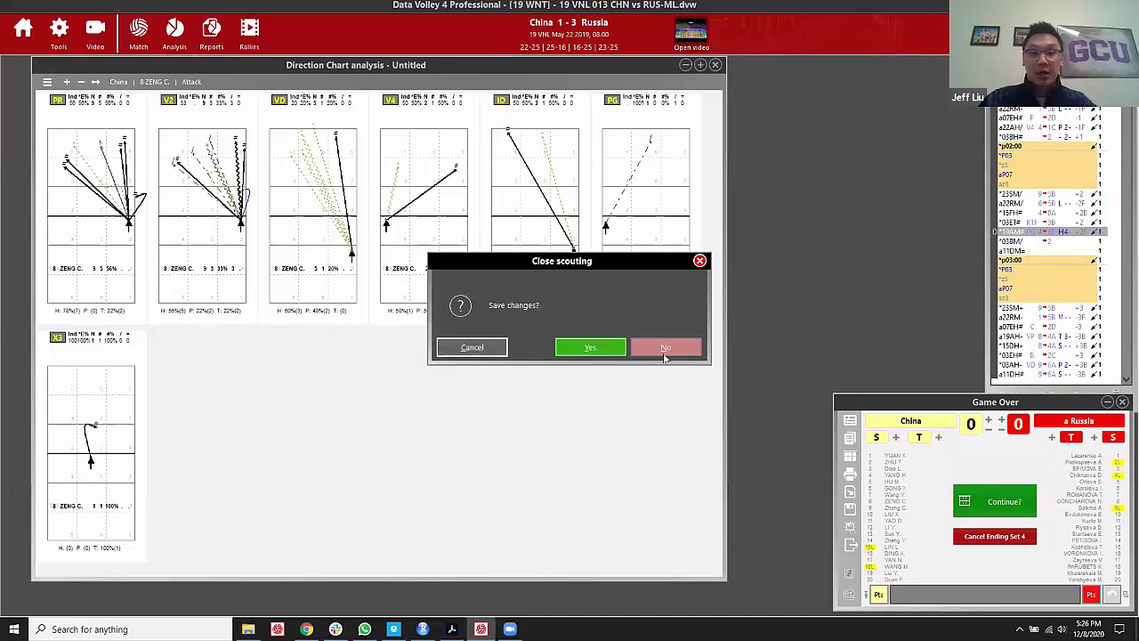
click(575, 348)
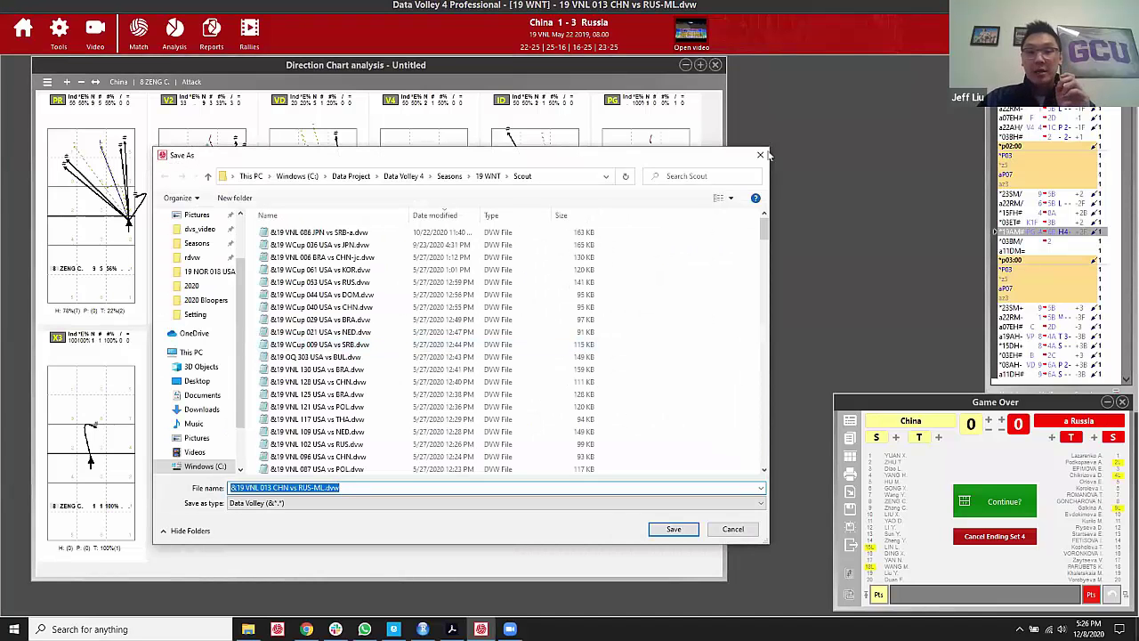
click(724, 523)
Close the China vs Russia scouting without checking its errors or saving the changes.
click(23, 34)
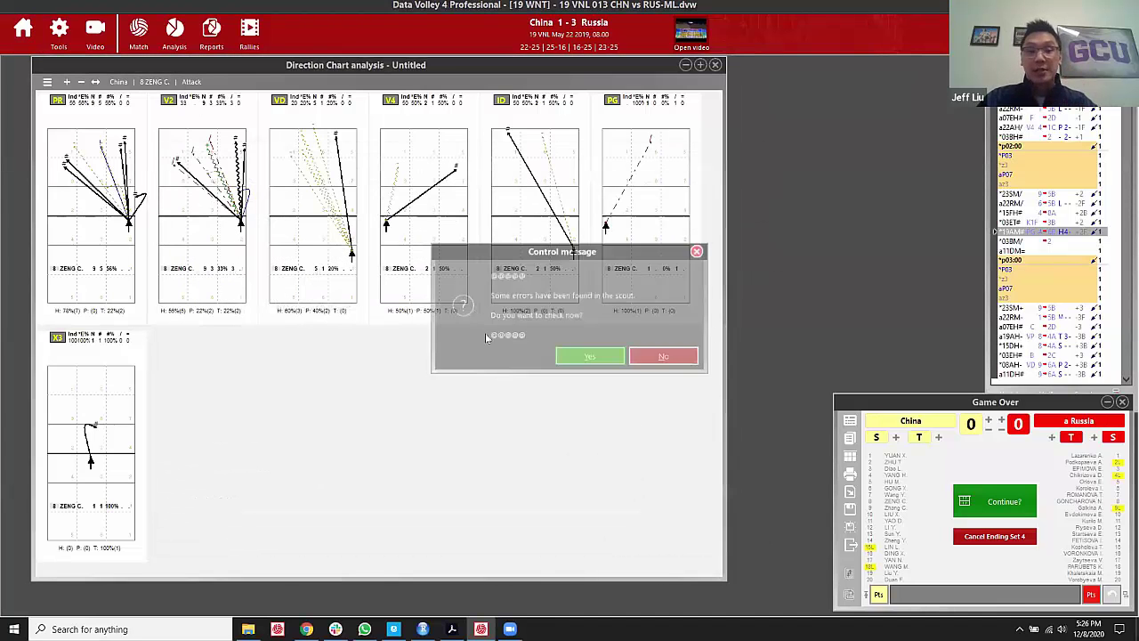
click(666, 358)
click(644, 352)
click(570, 349)
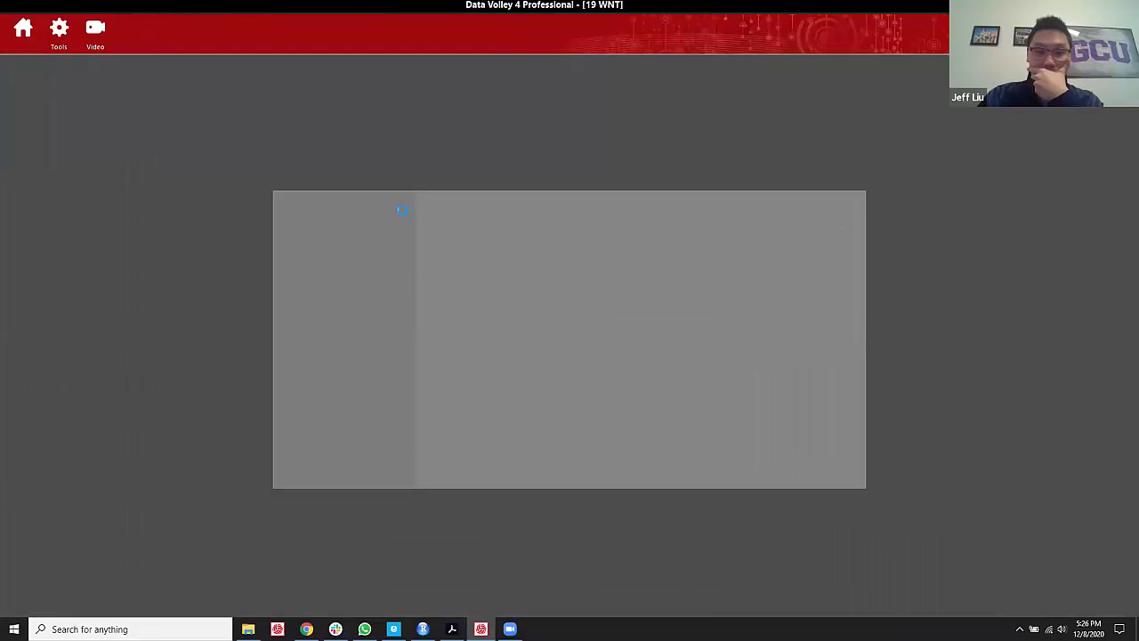
Filter the matches to USA and open a combined analysis of the first seven, from the Dominican Republic final through Cameroon.
click(372, 215)
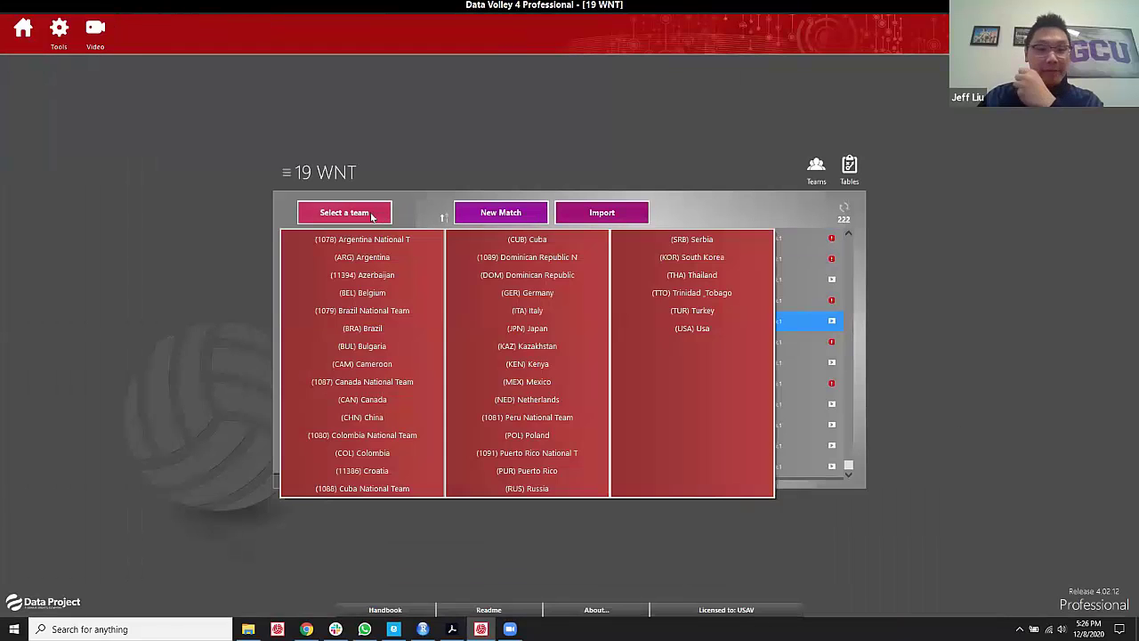
click(700, 327)
click(428, 238)
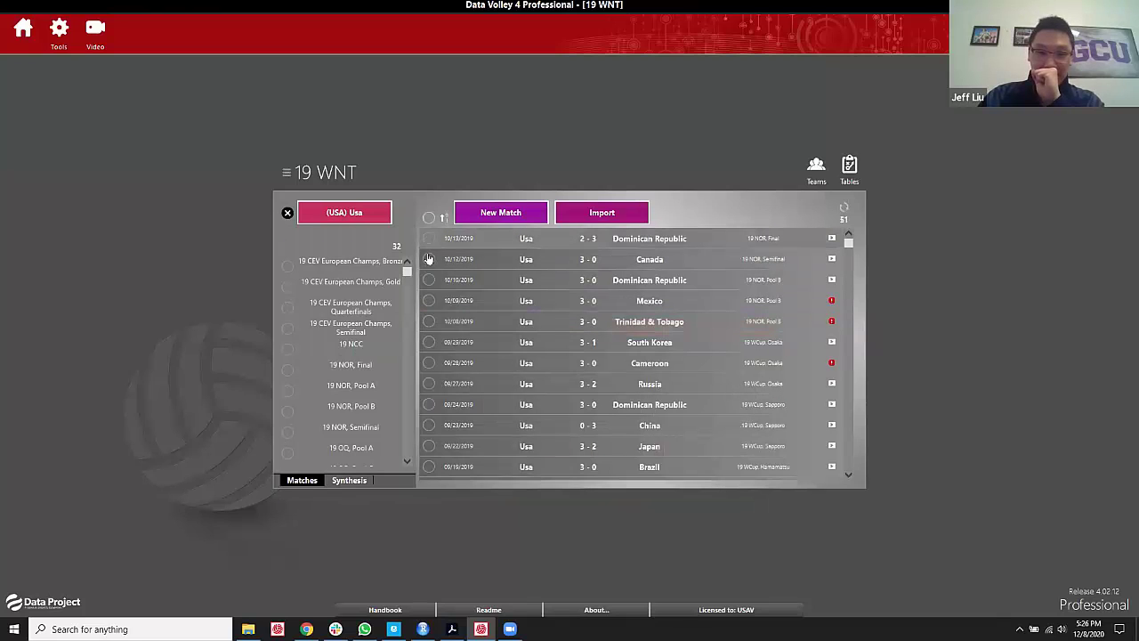
click(429, 259)
click(429, 279)
click(429, 301)
click(429, 321)
click(429, 342)
click(429, 362)
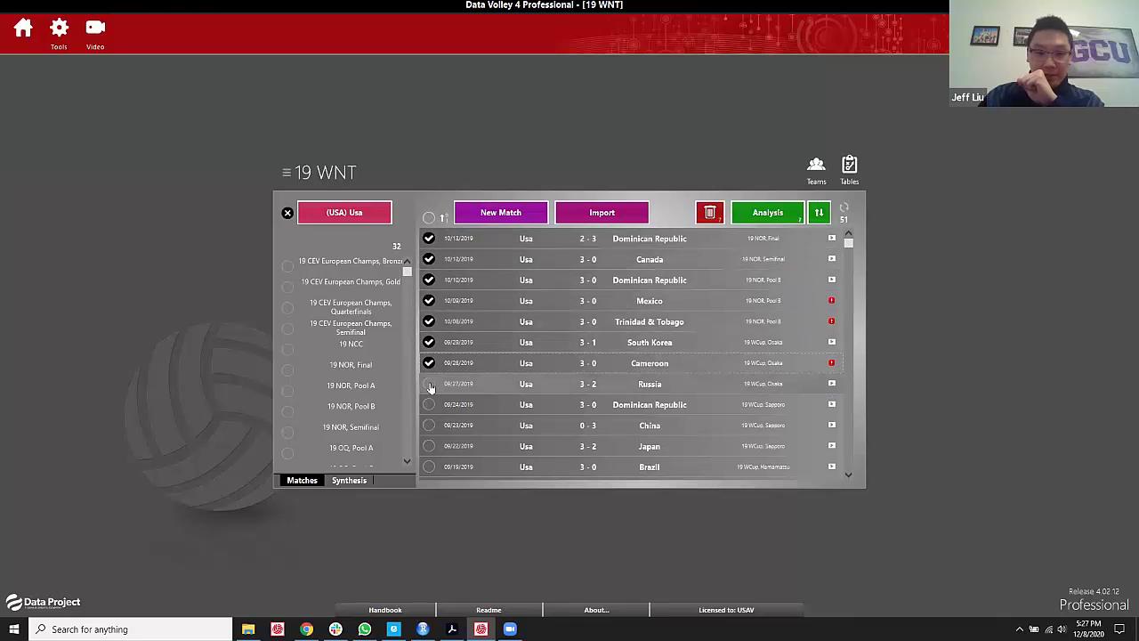
click(769, 210)
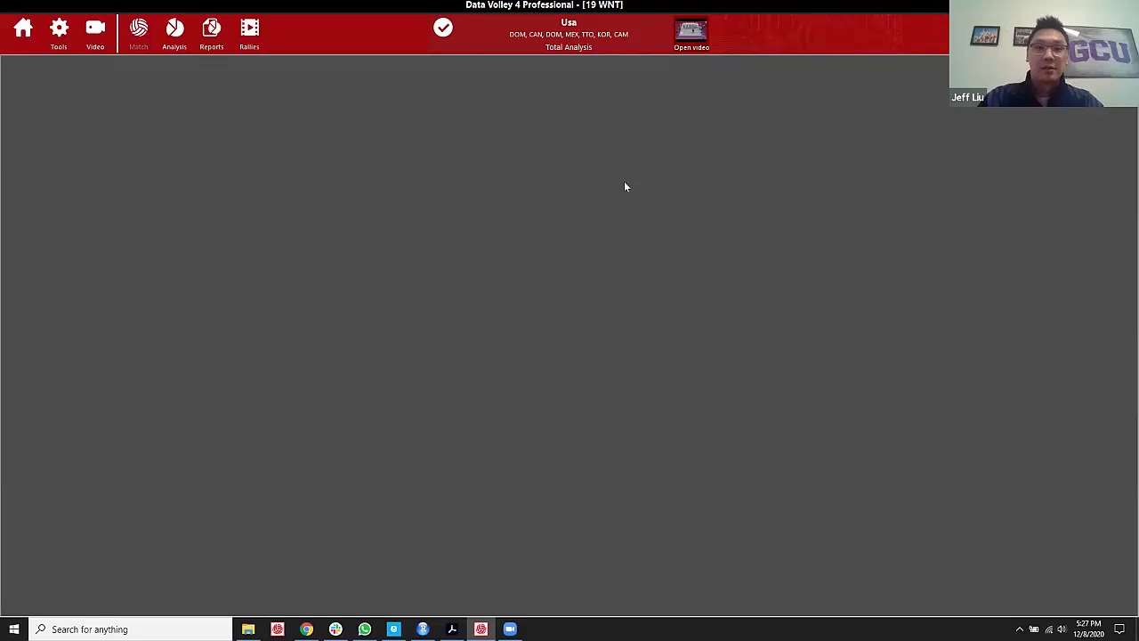
Create a new total direction chart for USA and choose player 15.
click(174, 26)
mouse_move(205, 149)
click(285, 149)
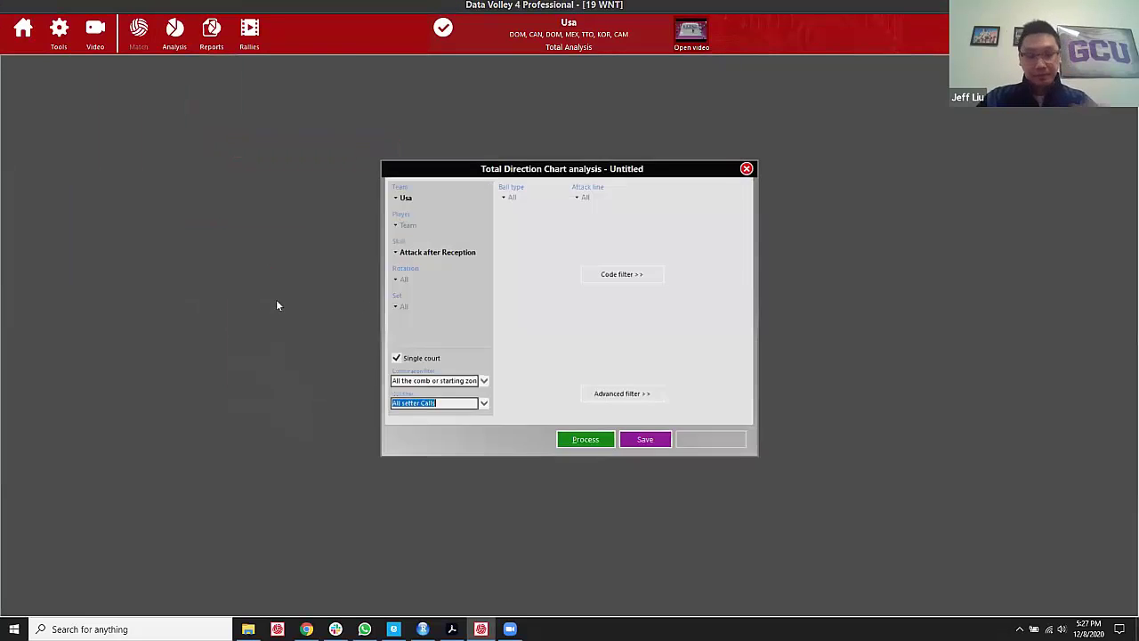
click(449, 225)
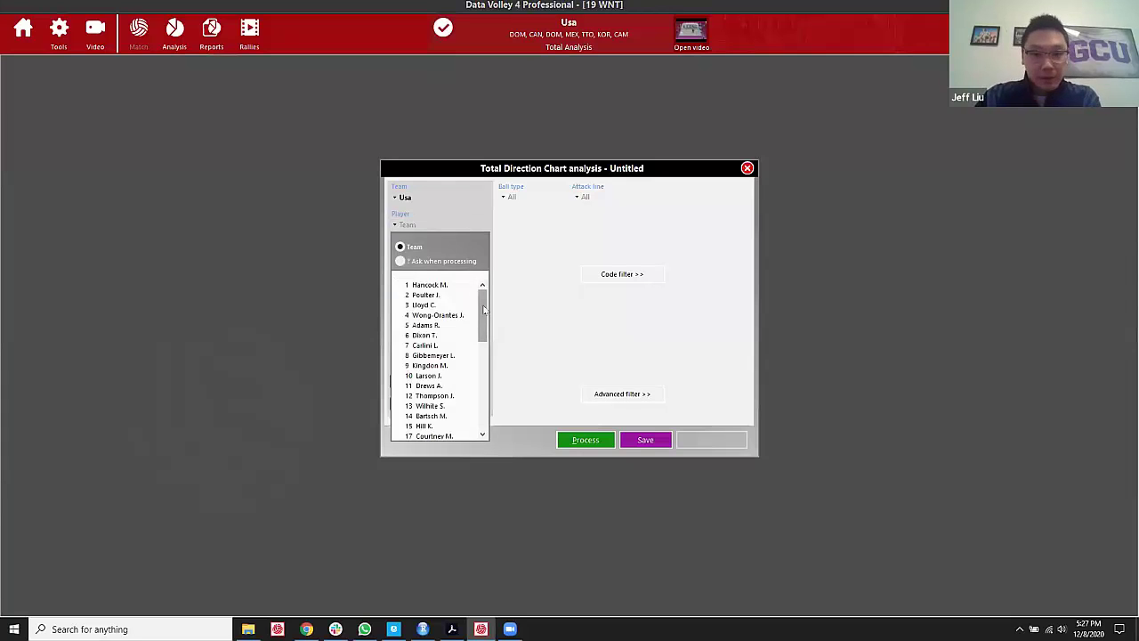
drag(483, 311, 486, 325)
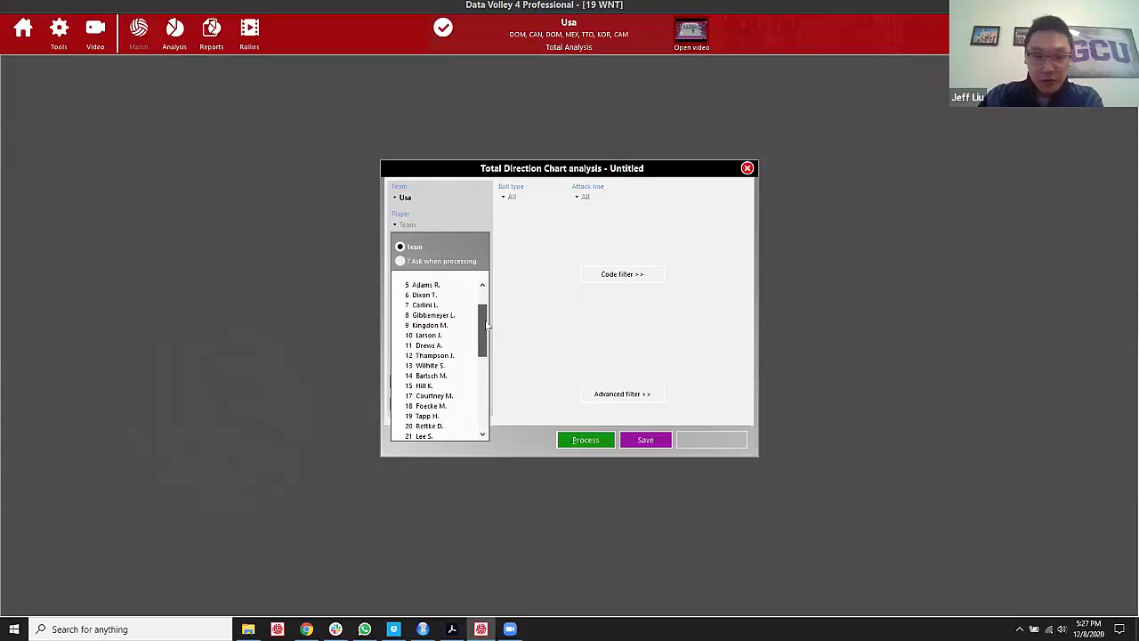
click(430, 385)
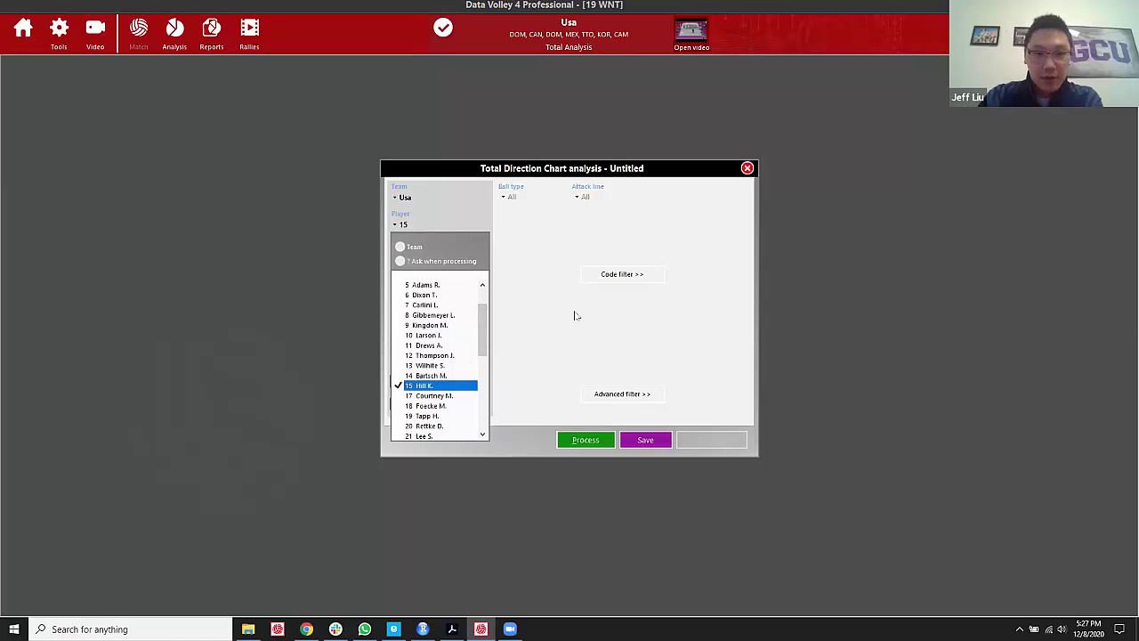
Set the total direction chart's skill to Attack, turn off single court, and process it.
click(416, 226)
click(440, 255)
click(422, 300)
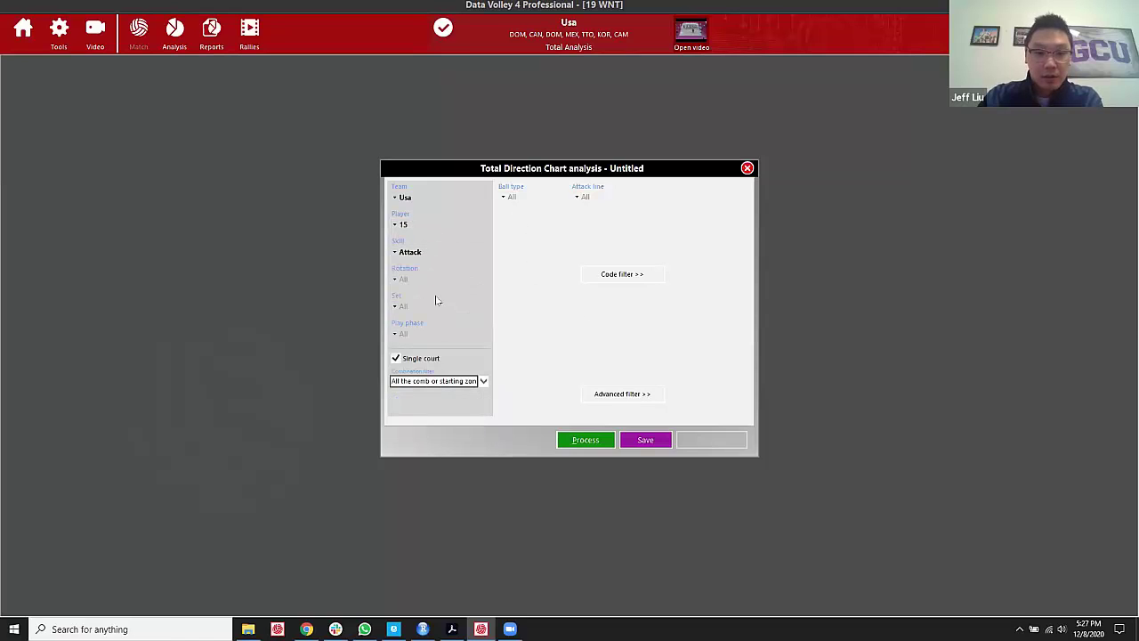
click(414, 359)
click(585, 439)
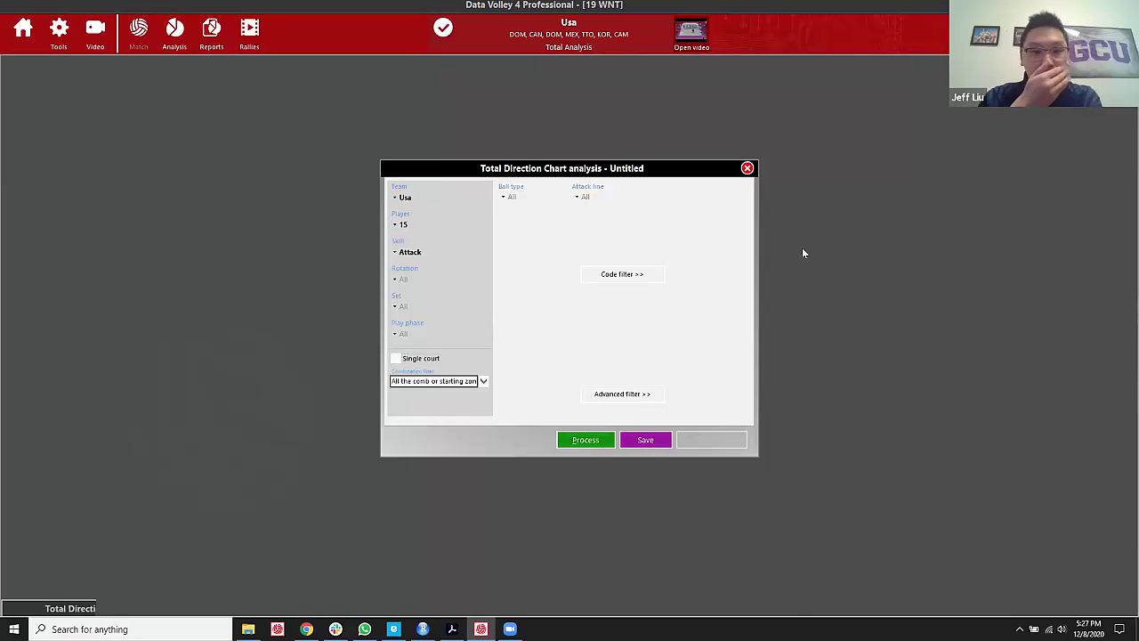
Reposition the player 15 attack direction chart, then view its display settings and close them.
drag(521, 118, 559, 82)
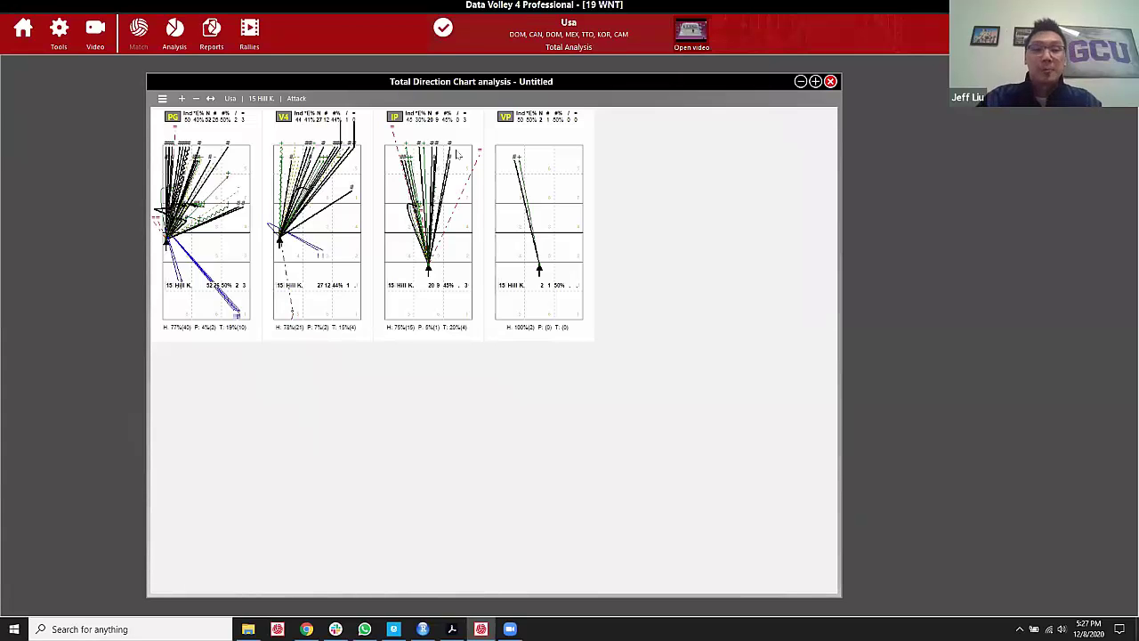
right_click(633, 170)
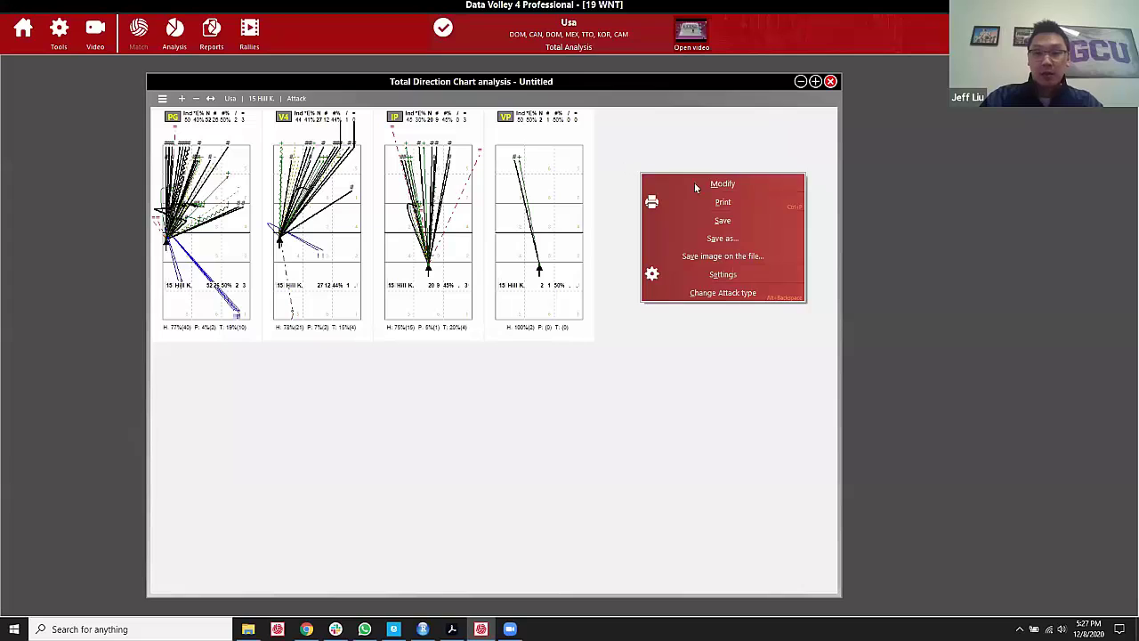
click(745, 272)
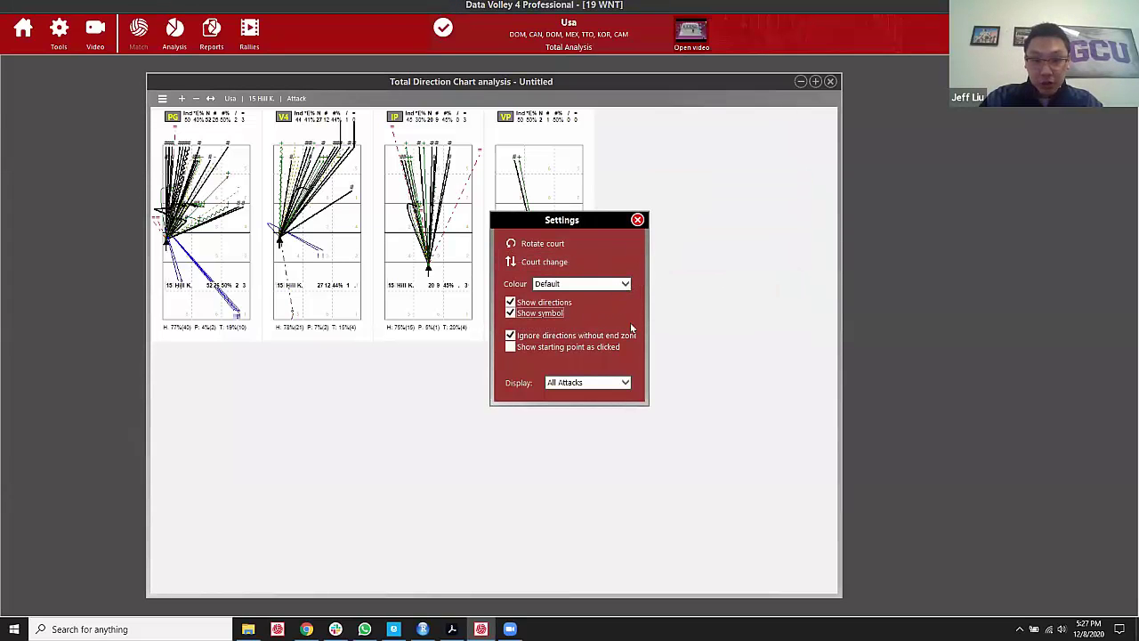
click(637, 219)
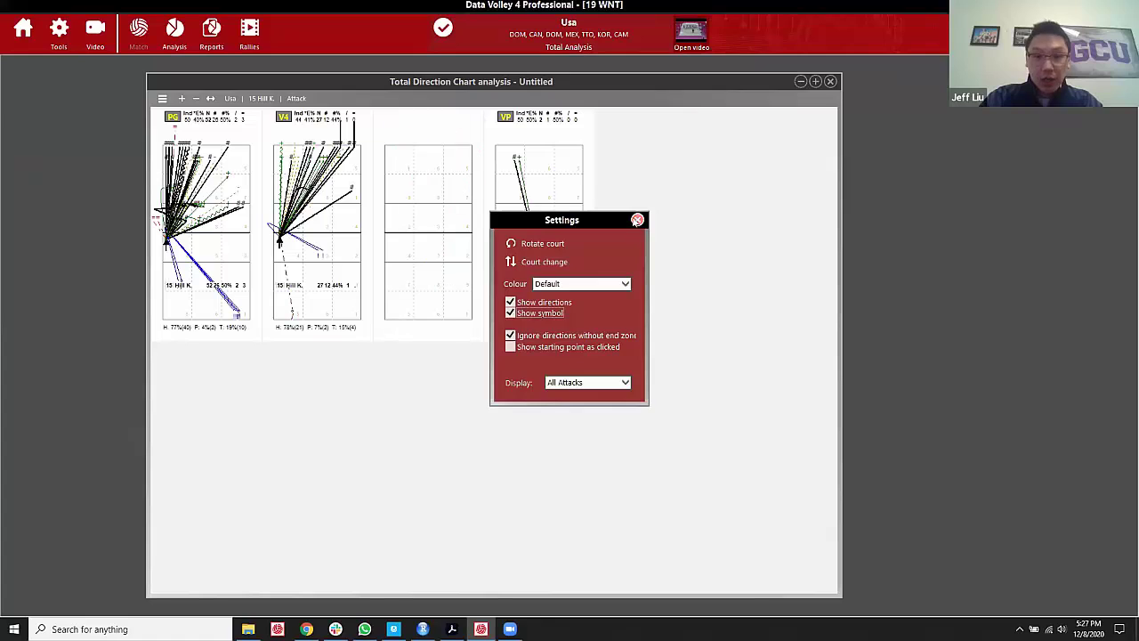
click(162, 98)
click(708, 171)
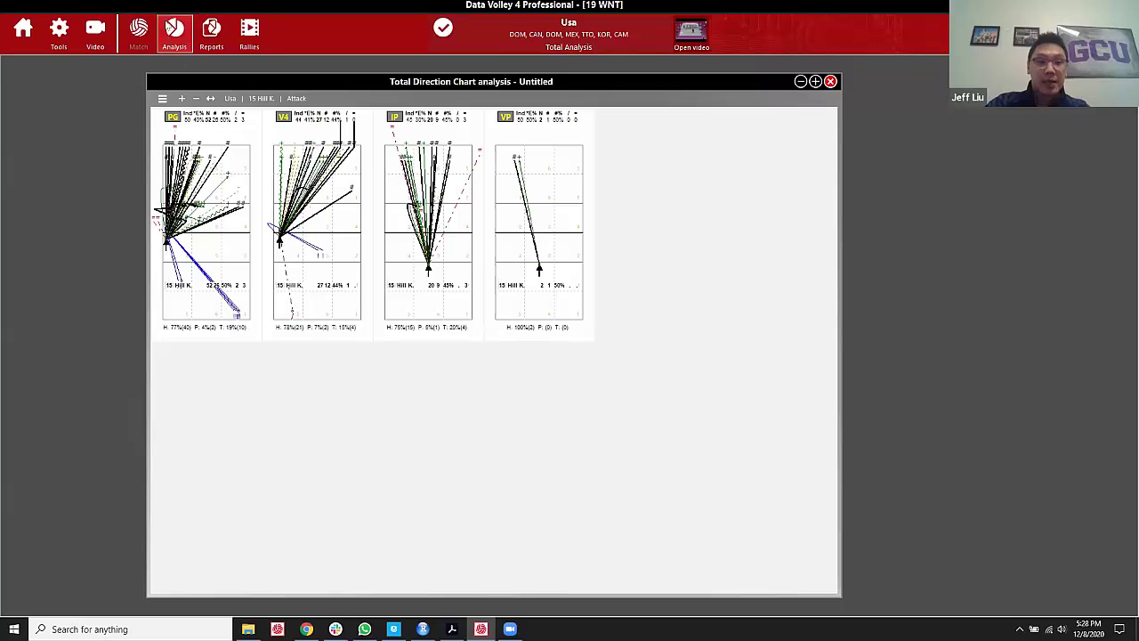
Open the Heat Map Go-Home worksheet from the Heat Maps (Home) group for USA player 15.
click(174, 34)
mouse_move(195, 203)
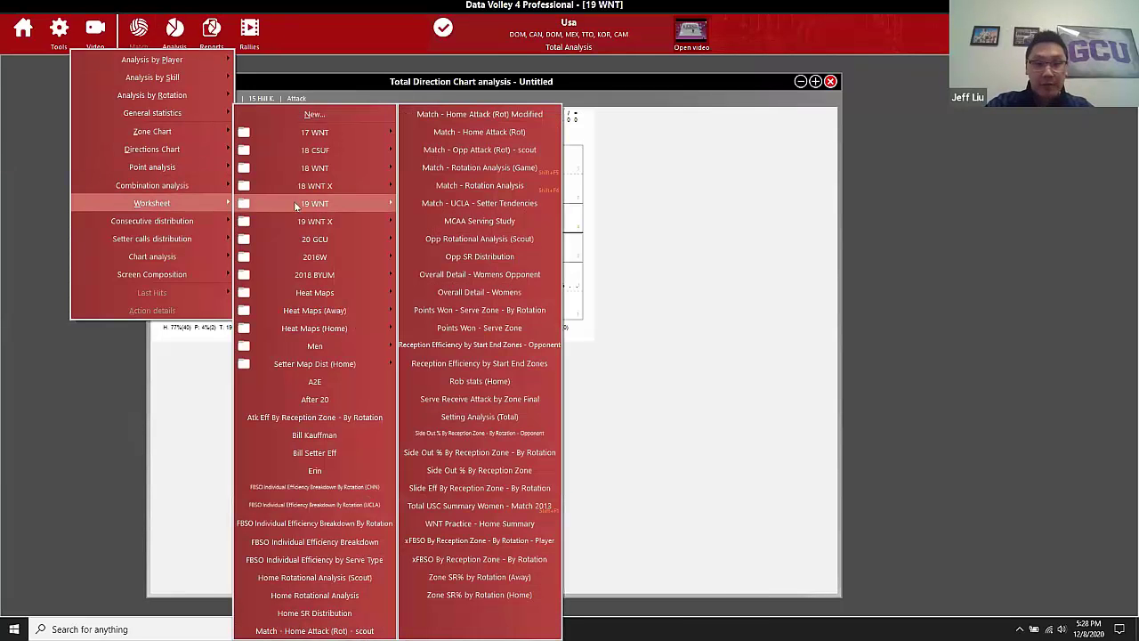
mouse_move(361, 327)
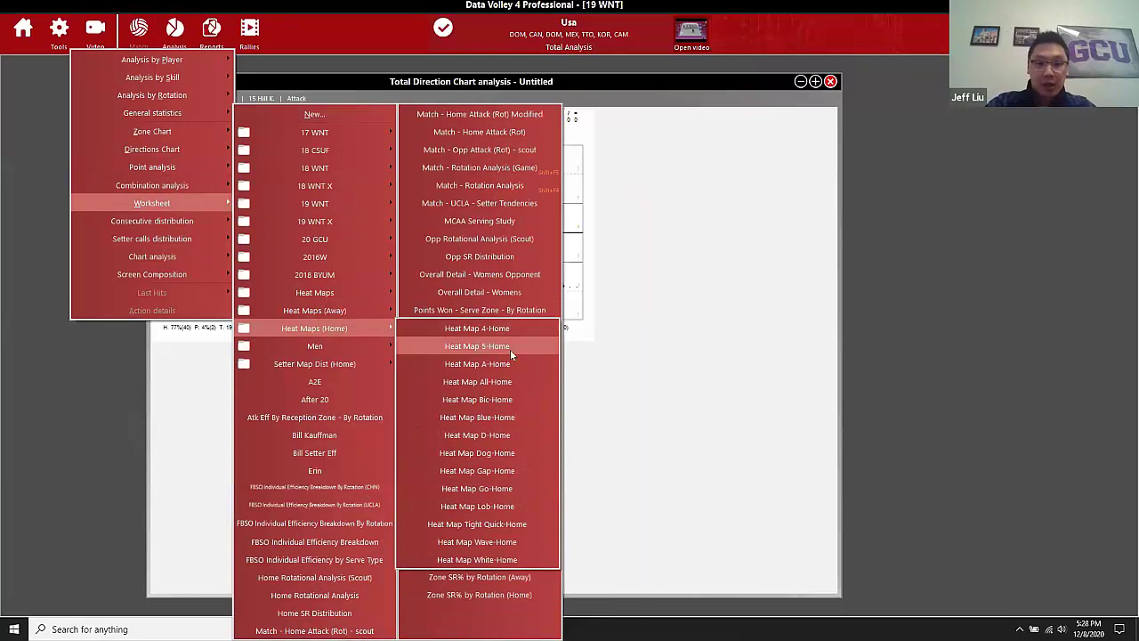
click(520, 487)
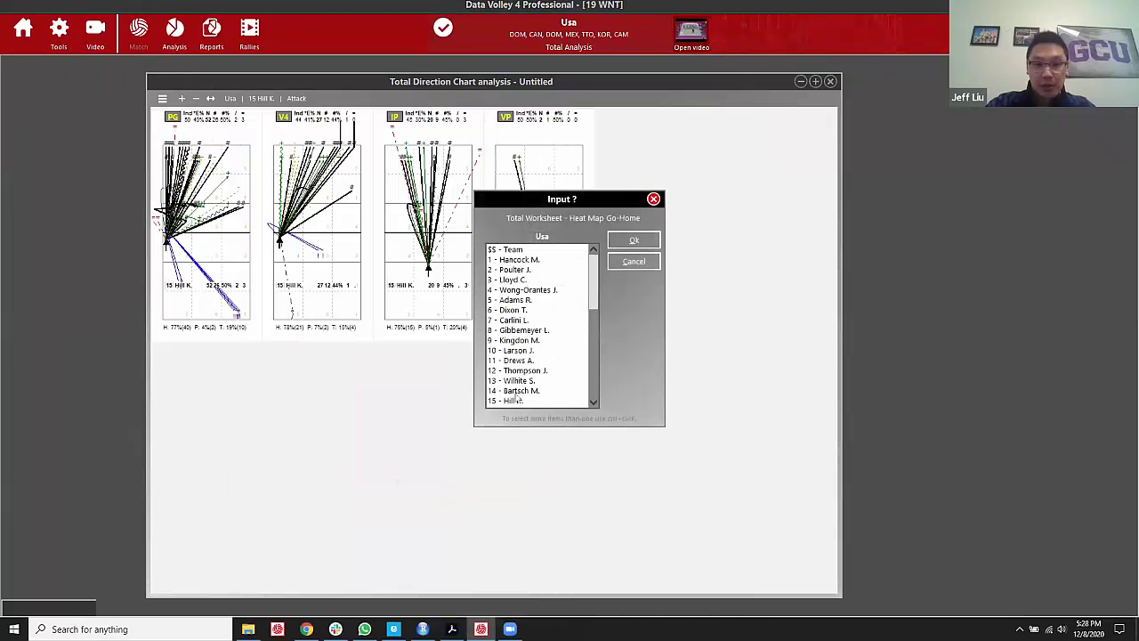
click(521, 402)
click(634, 240)
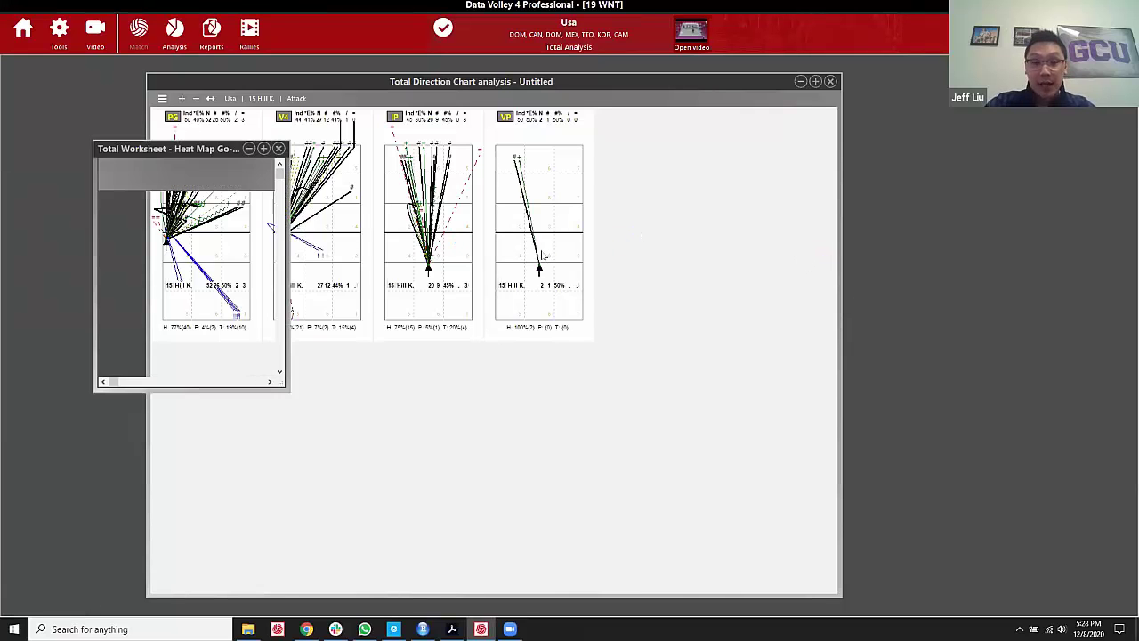
Examine the TOTAL block of the Heat Map Go-Home worksheet and compare it with the zone 9 block below.
drag(151, 176, 54, 222)
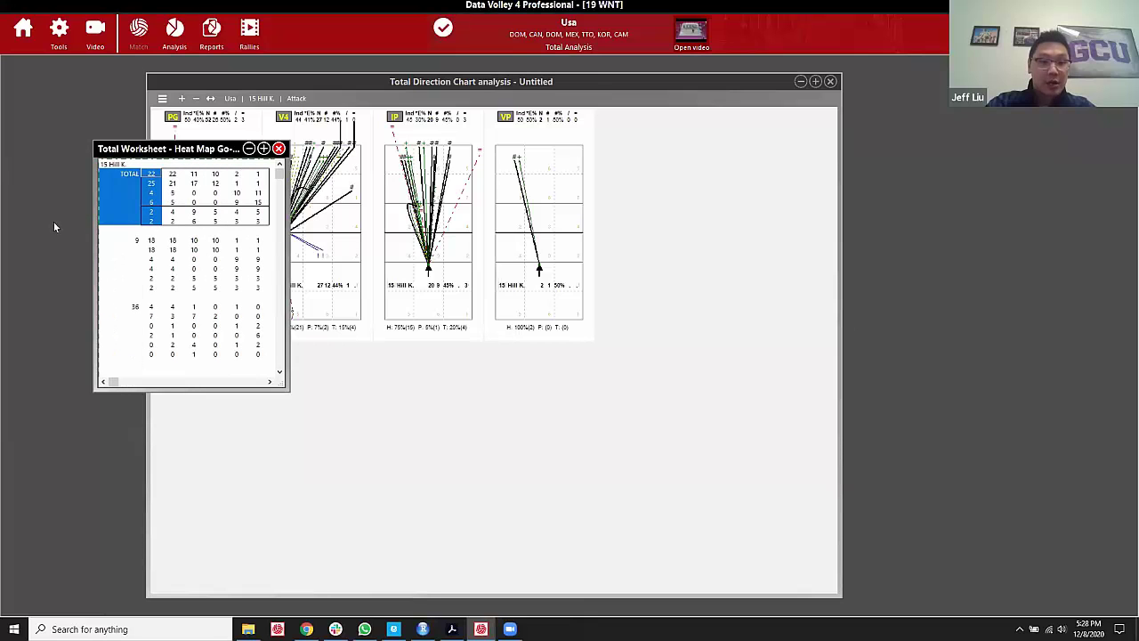
click(236, 227)
click(151, 174)
drag(184, 198, 260, 220)
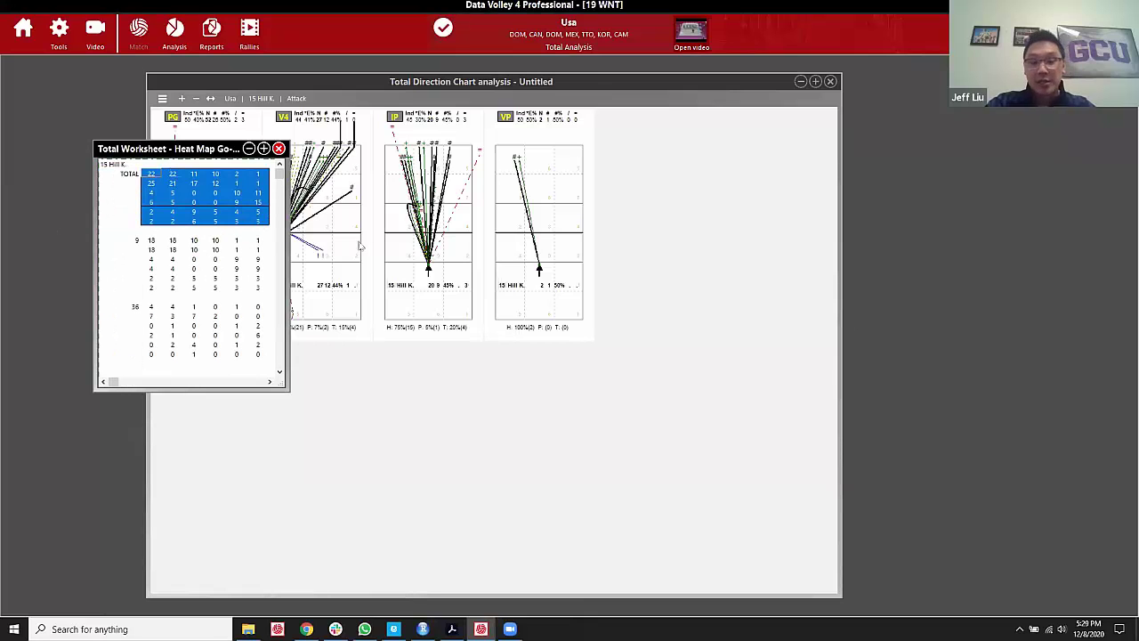
click(175, 268)
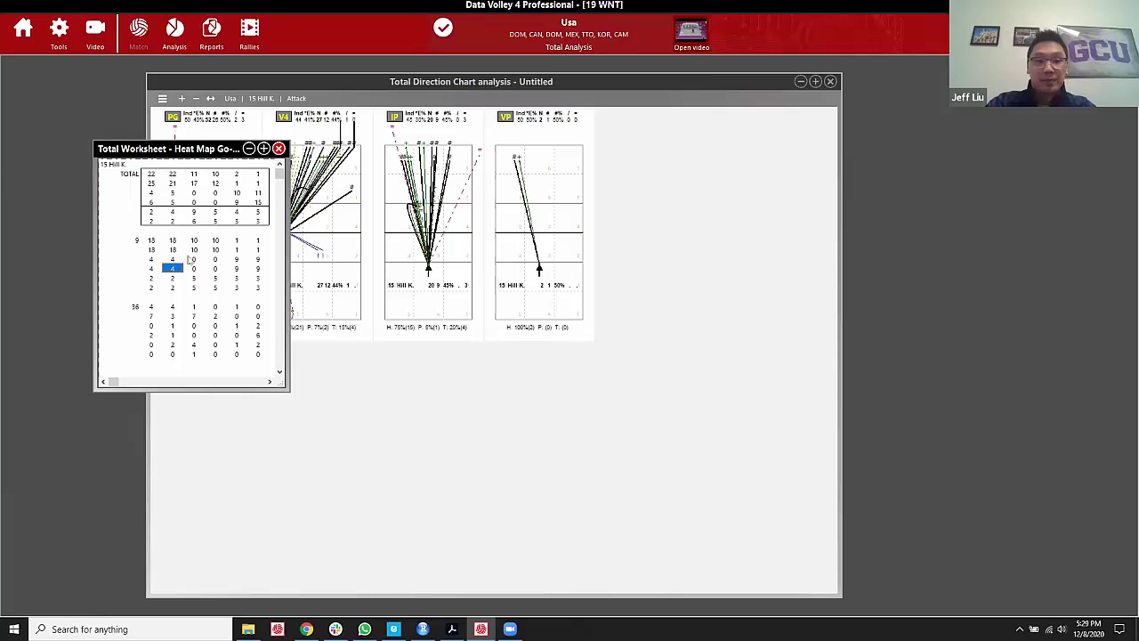
drag(153, 175, 171, 188)
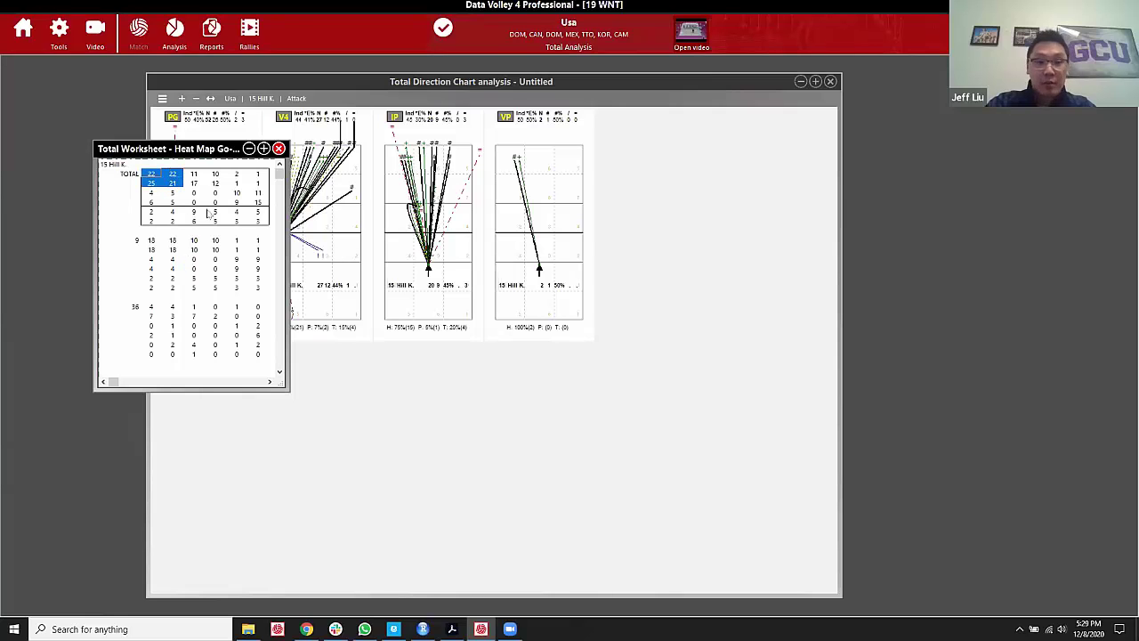
drag(258, 221, 147, 174)
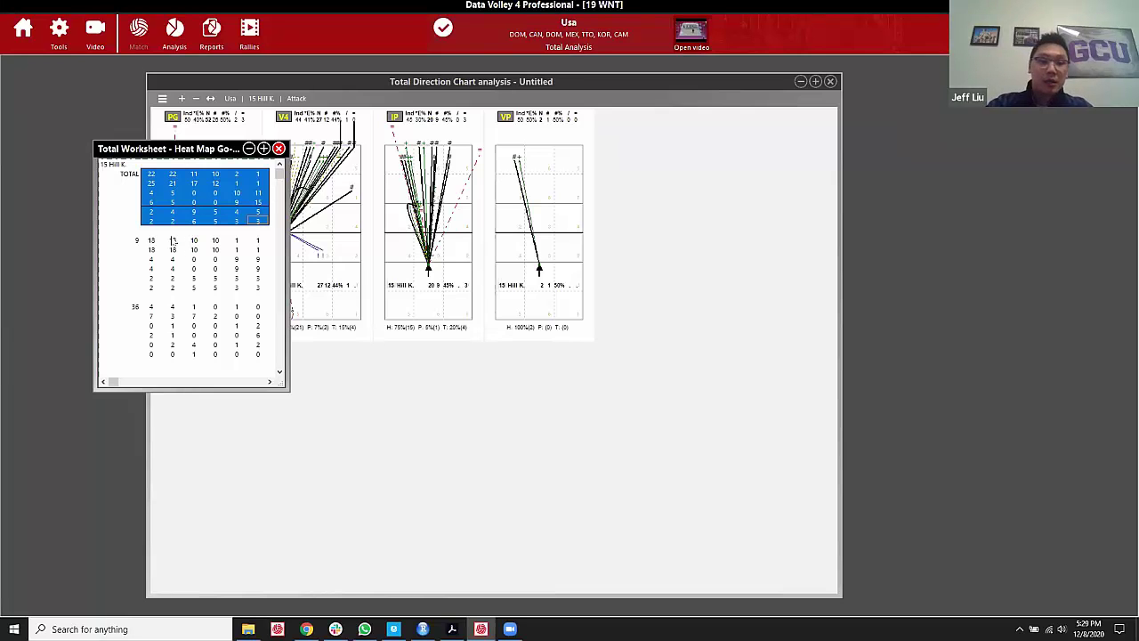
click(173, 240)
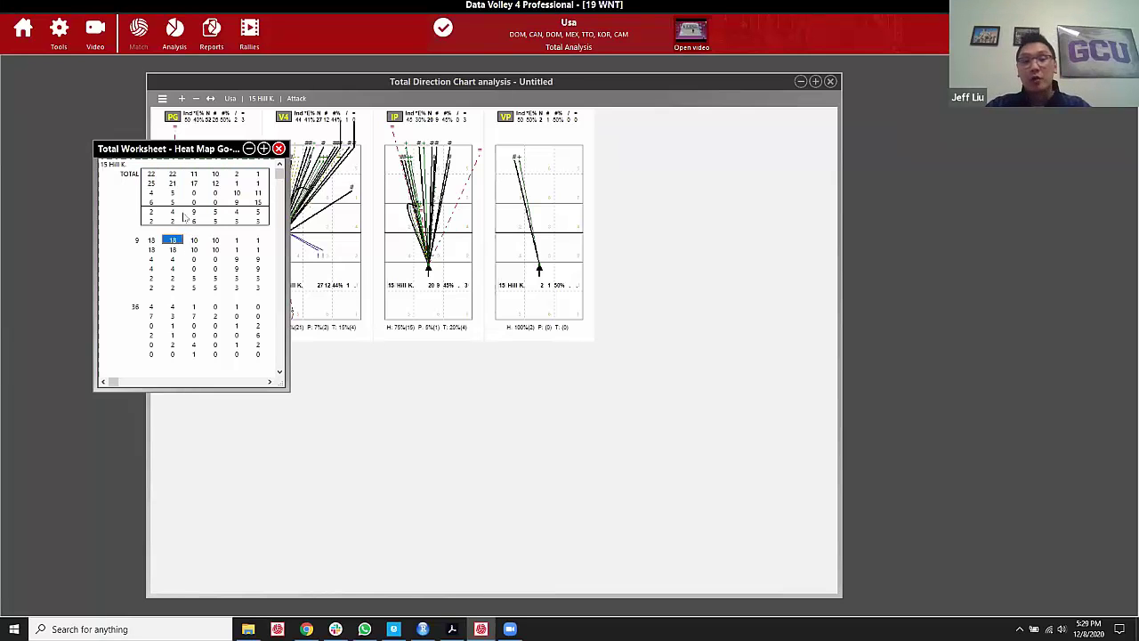